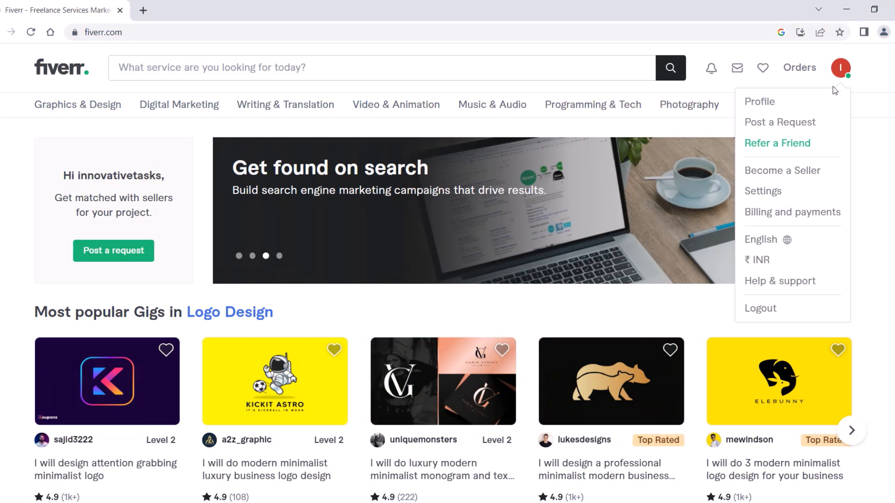
Start the Become a Seller onboarding and continue through the overview and profile do's and don'ts to Personal Info.
click(841, 69)
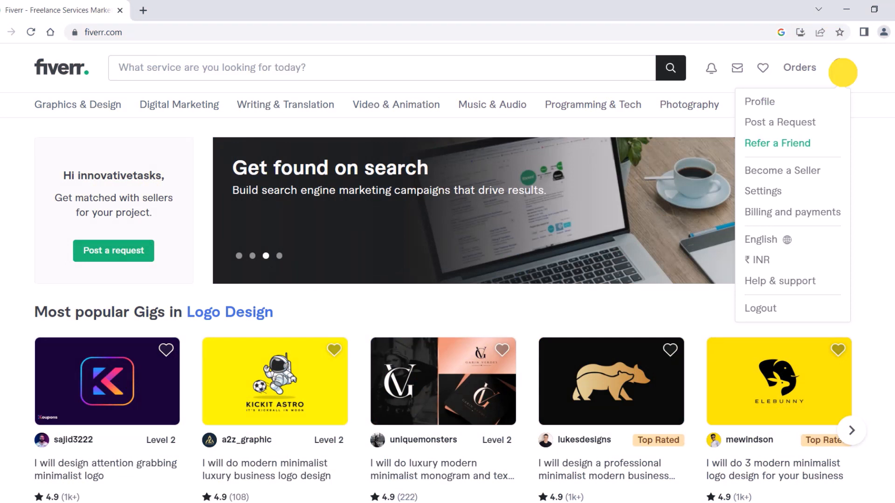
click(842, 73)
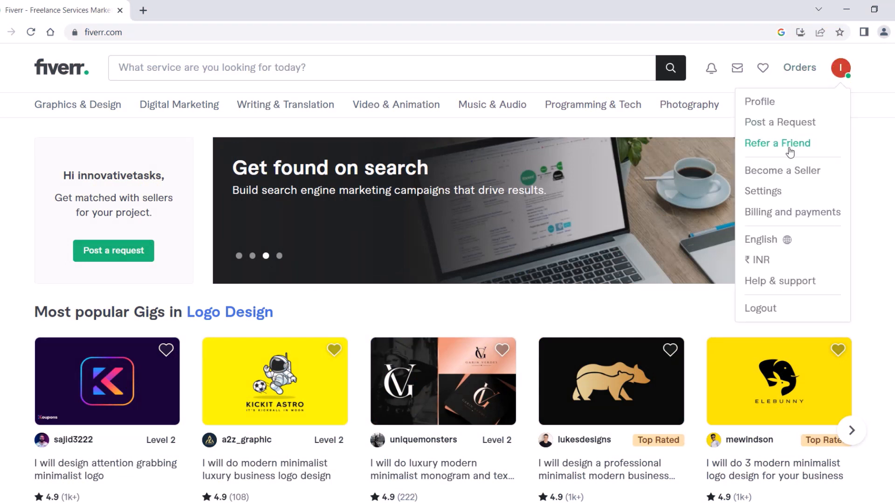
click(790, 179)
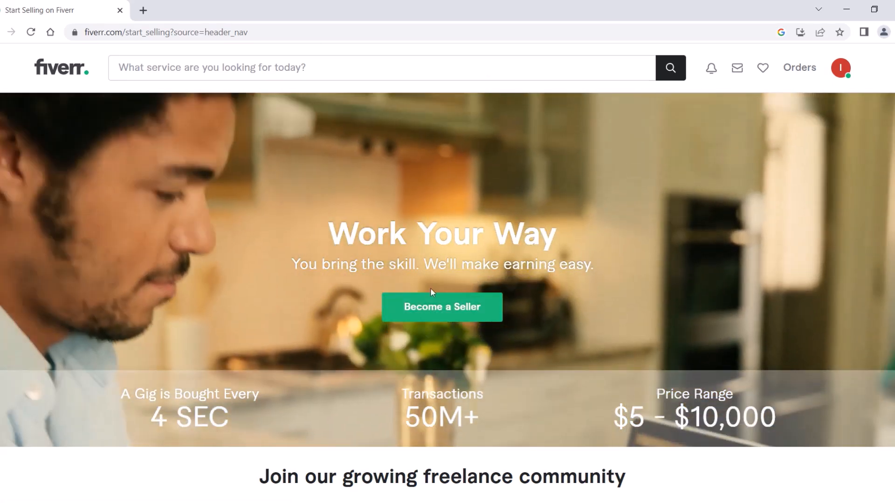
click(436, 308)
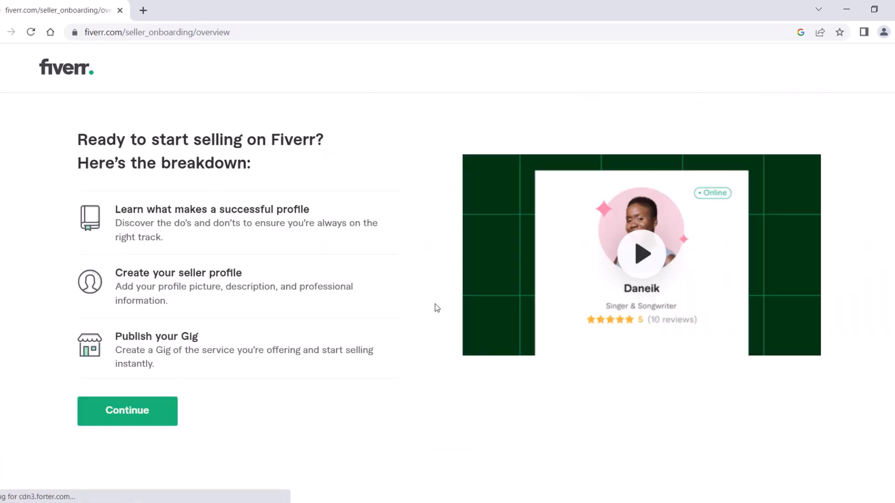
click(142, 412)
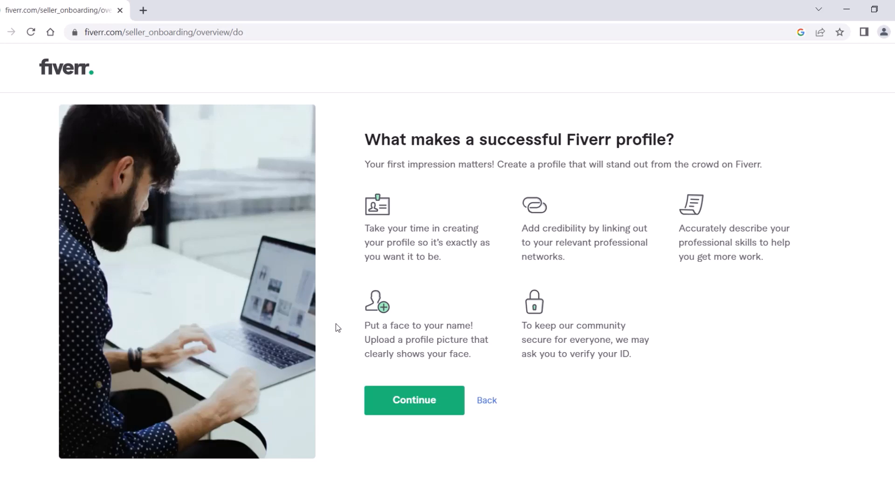
click(405, 400)
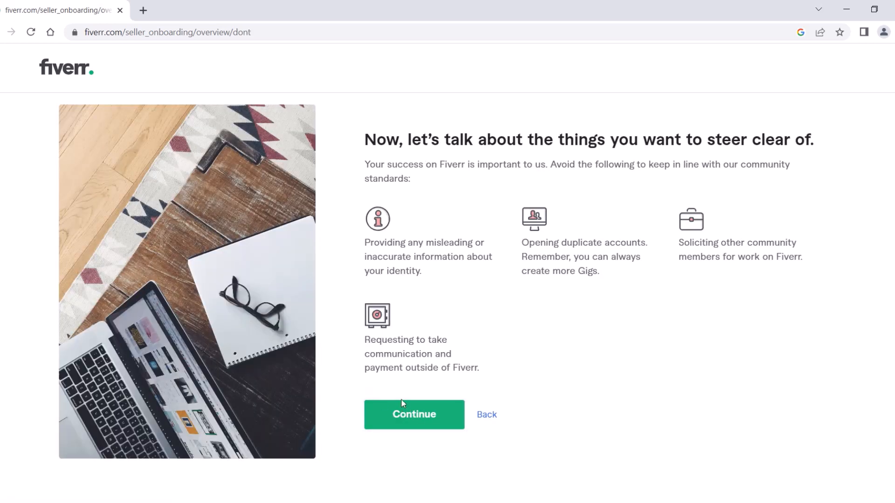
click(400, 414)
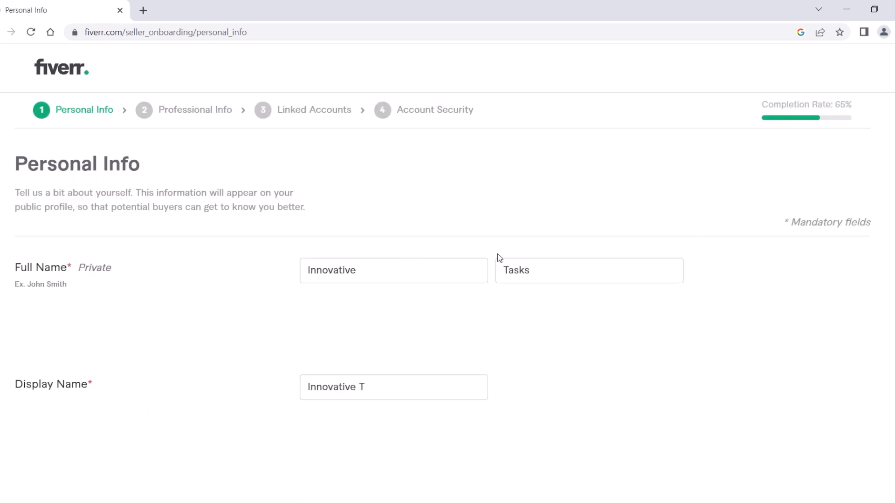
Accept the prefilled Personal Info, Professional Info and Linked Accounts sections and proceed to Account Security.
scroll(695, 259, down, 10)
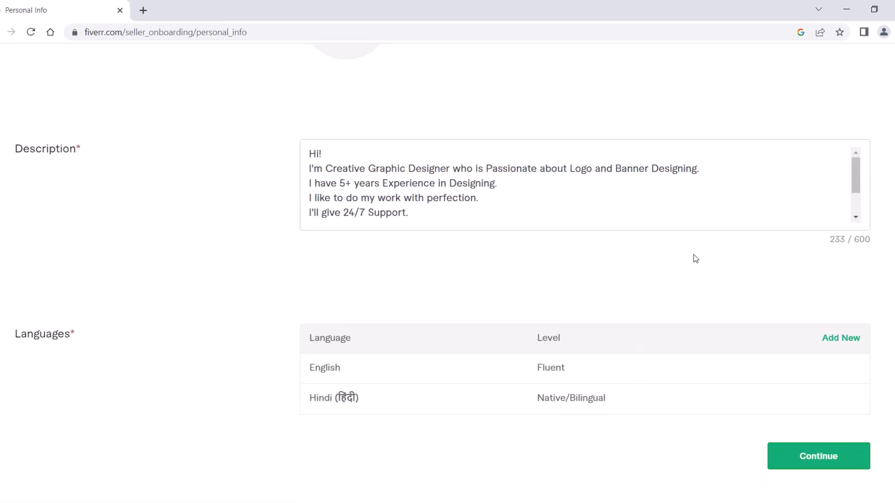
click(818, 460)
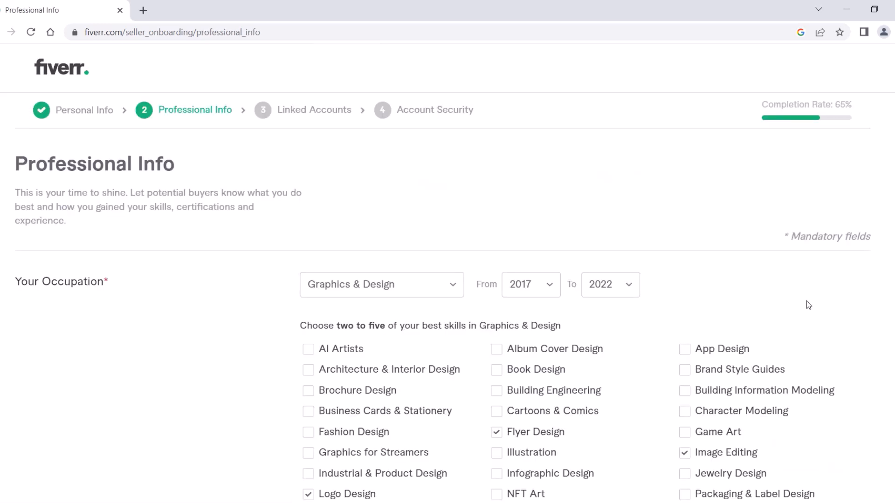
scroll(806, 301, down, 8)
scroll(806, 301, down, 10)
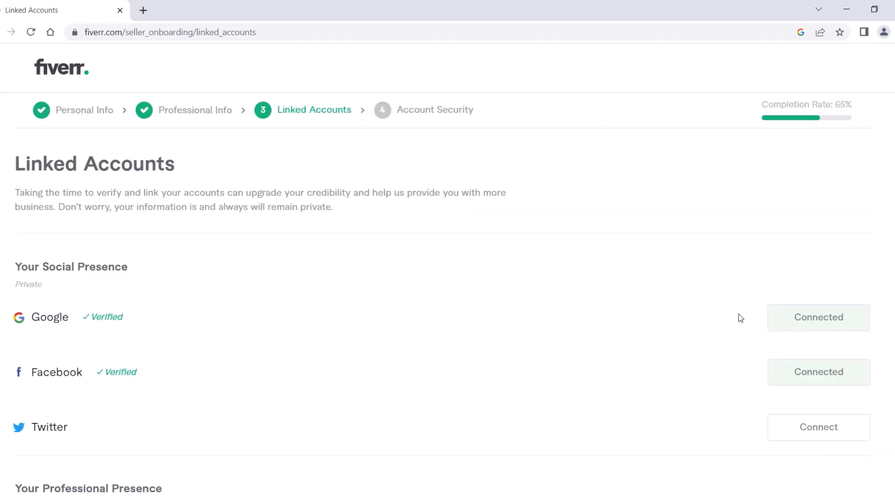
scroll(741, 318, down, 7)
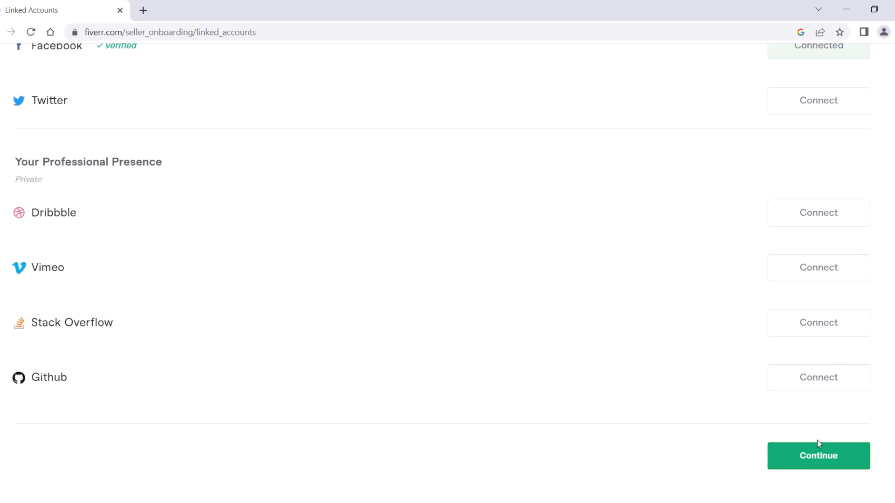
click(811, 455)
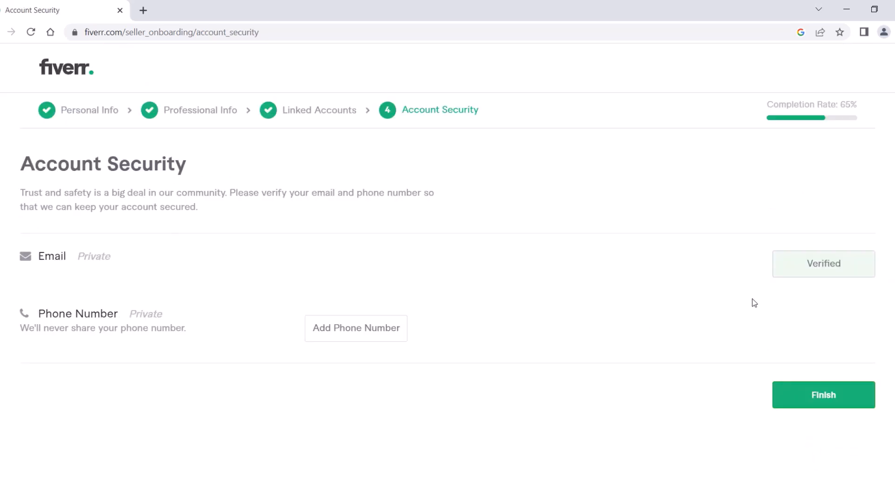
Finish the seller profile without adding a phone number and proceed to creating the first gig.
click(828, 396)
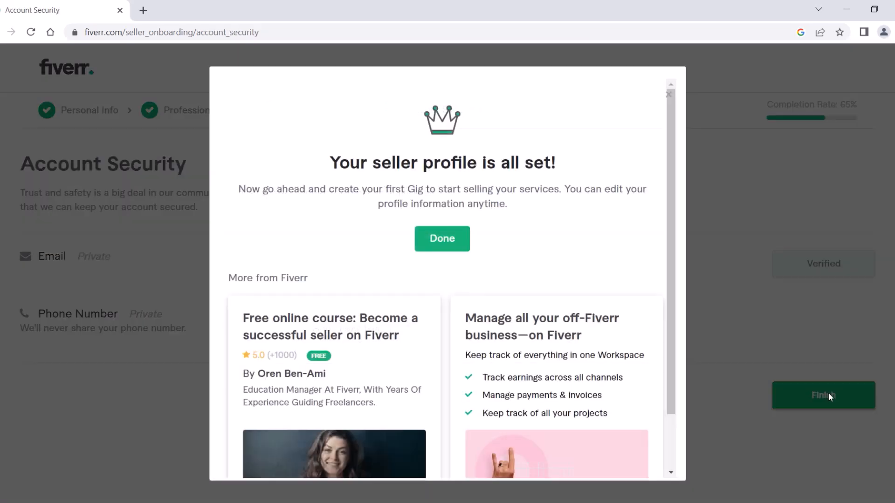
click(668, 94)
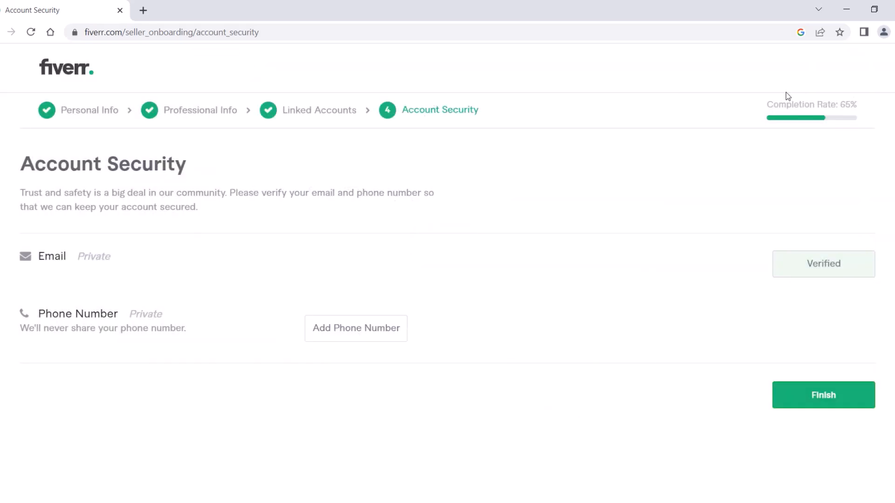
click(823, 400)
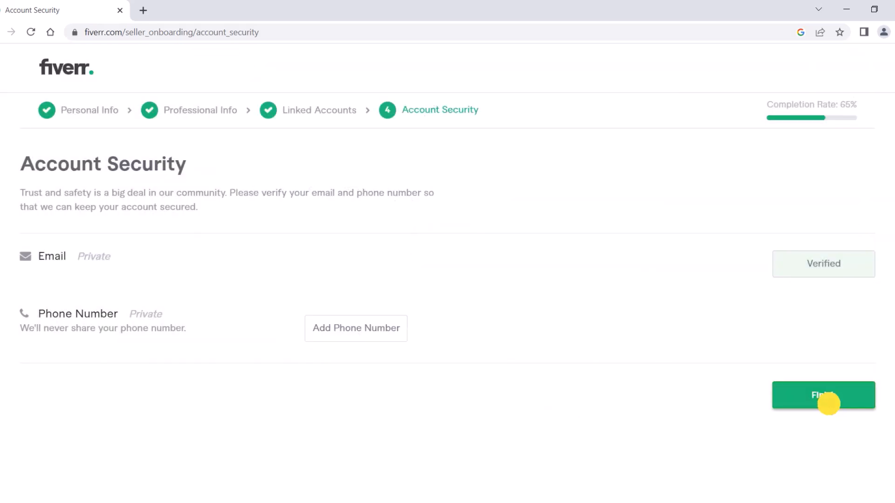
click(447, 240)
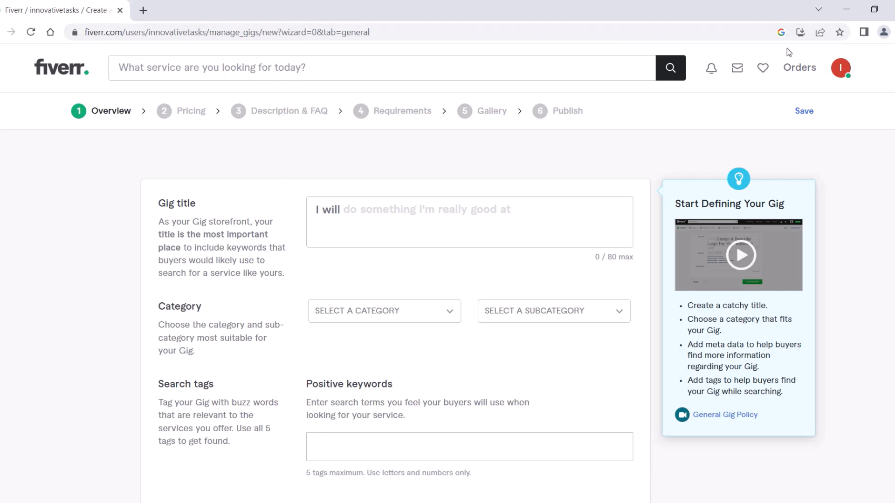
View the account's profile page in a separate tab, then close it and return to the gig form.
click(841, 70)
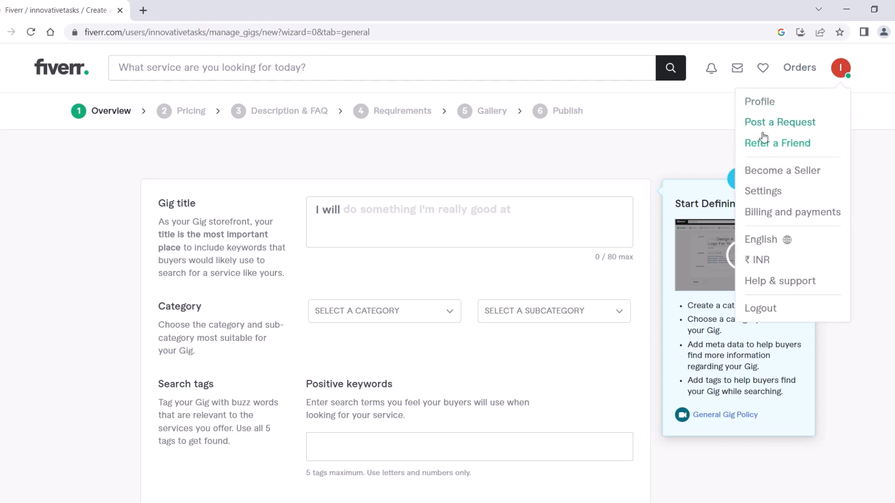
right_click(757, 99)
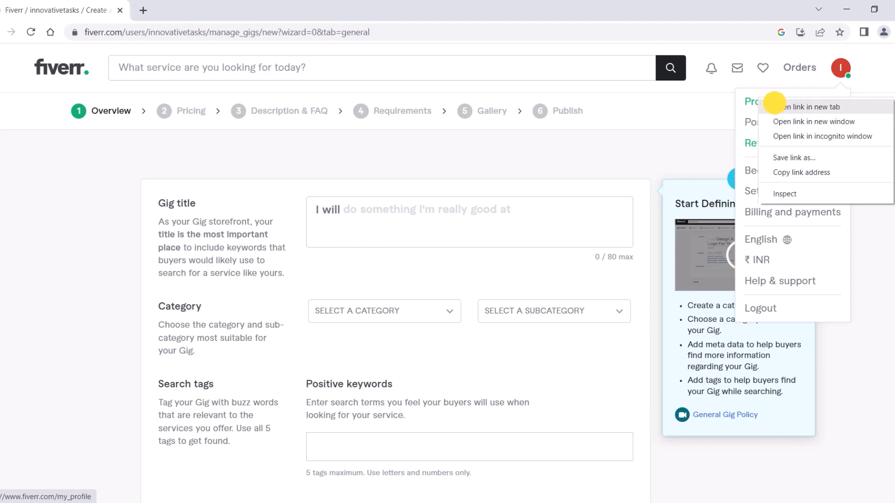
click(776, 107)
click(190, 5)
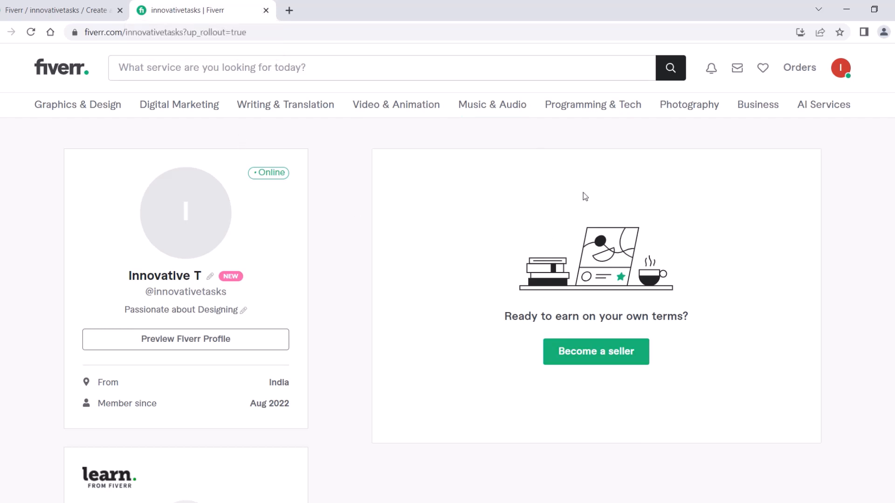
click(266, 10)
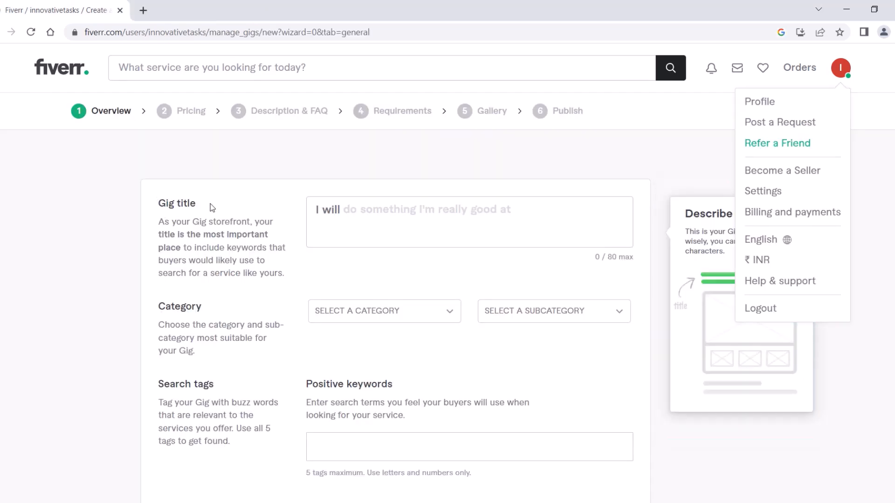
Open the Fiverr homepage in a new tab and go to its Logo Design category.
click(363, 212)
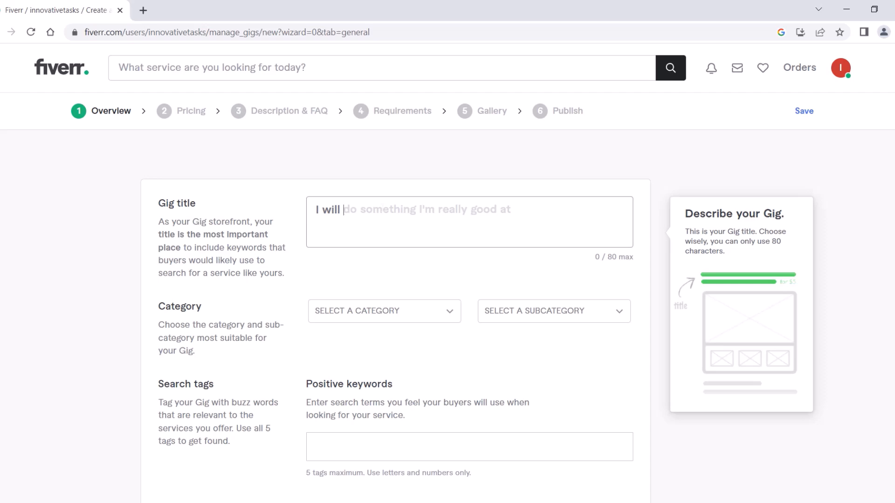
right_click(51, 70)
click(75, 76)
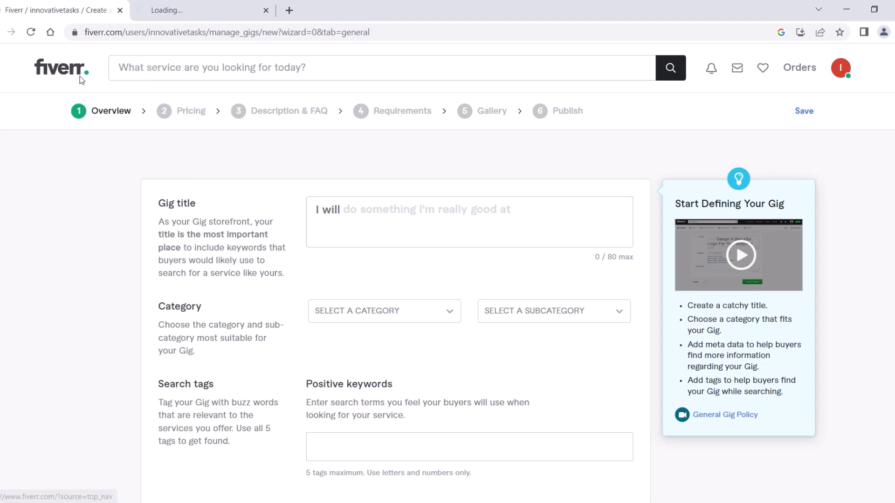
click(183, 5)
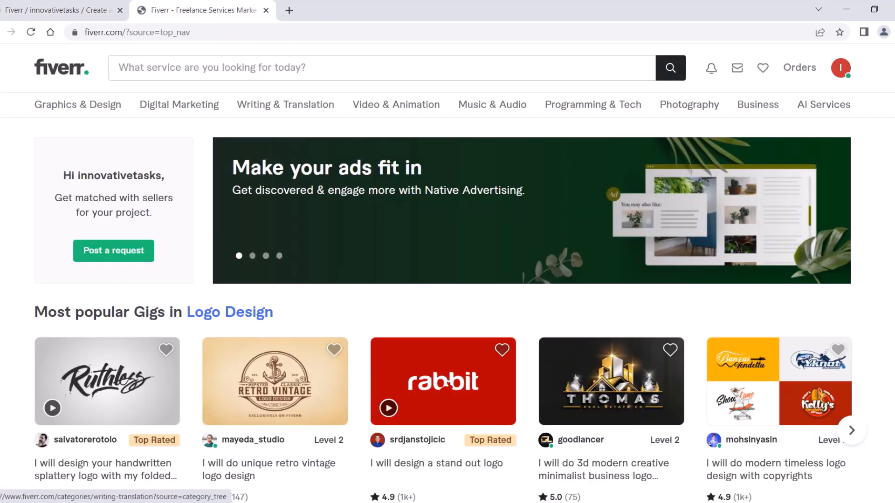
scroll(215, 218, down, 3)
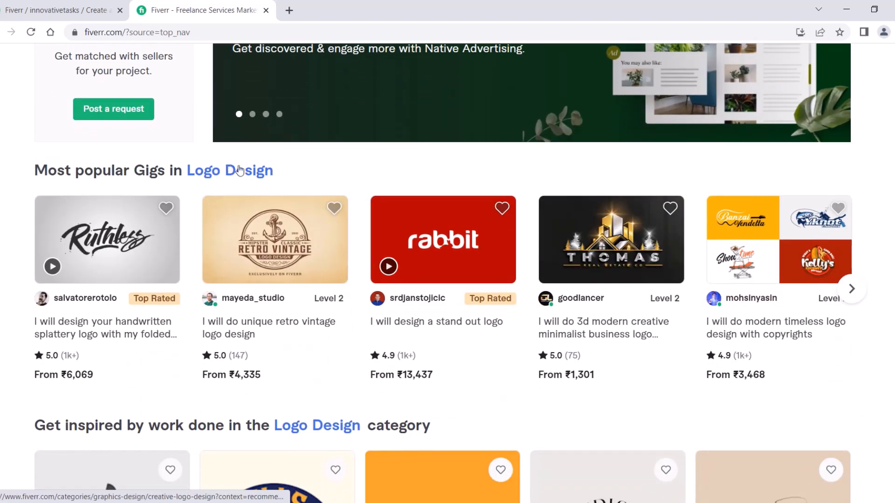
click(234, 174)
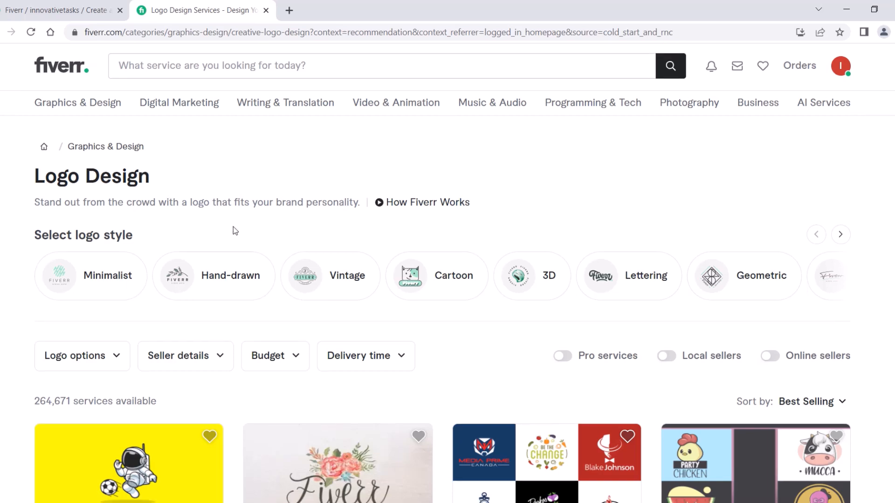
Examine how other sellers word their gig titles in the logo design results.
scroll(233, 226, down, 3)
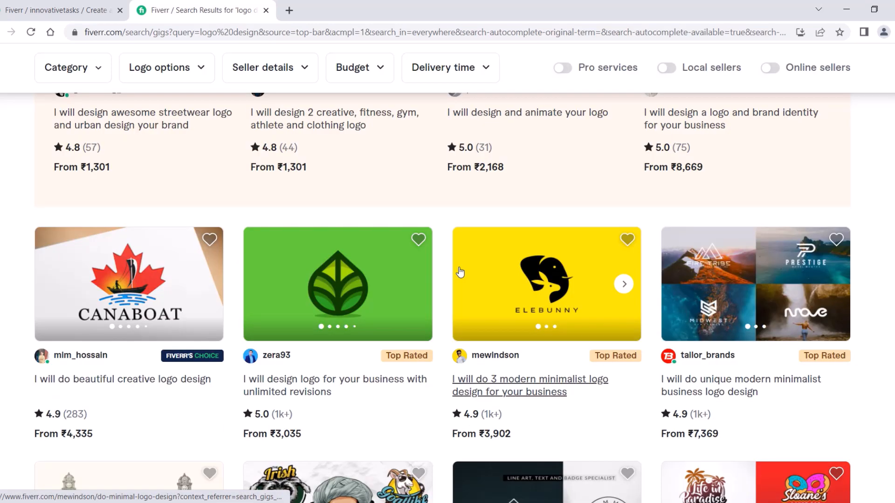
scroll(456, 254, down, 4)
scroll(454, 254, down, 5)
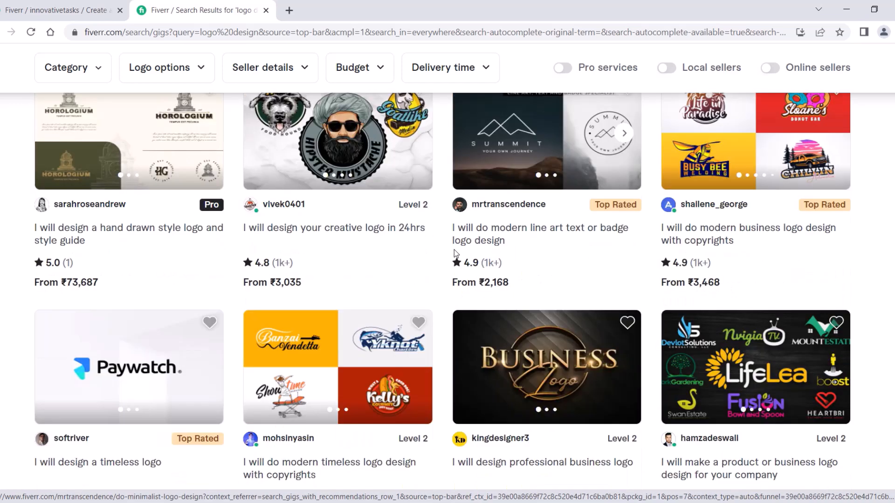
scroll(453, 249, up, 6)
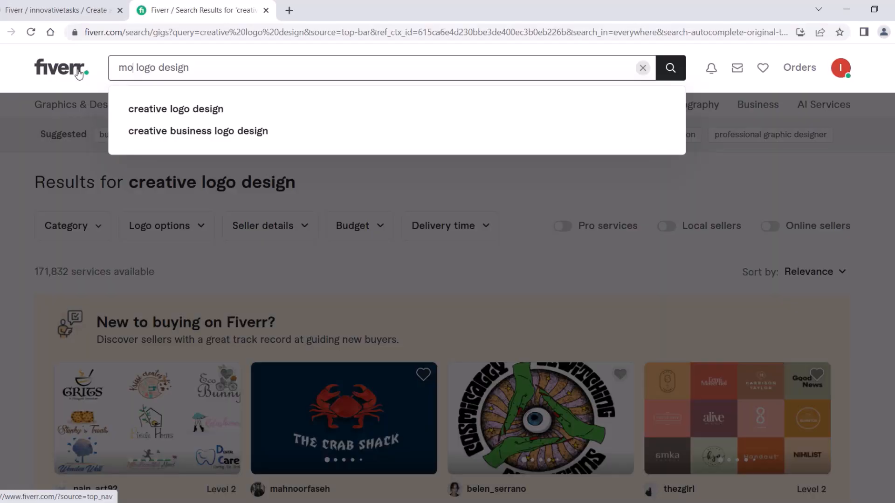
Search the marketplace for "modern logo design" and examine the gig titles in the results.
text(ern)
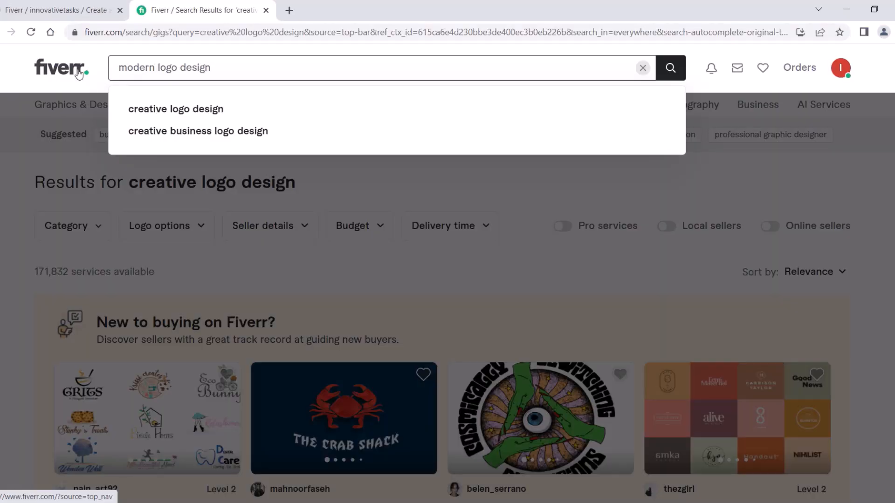
key(Return)
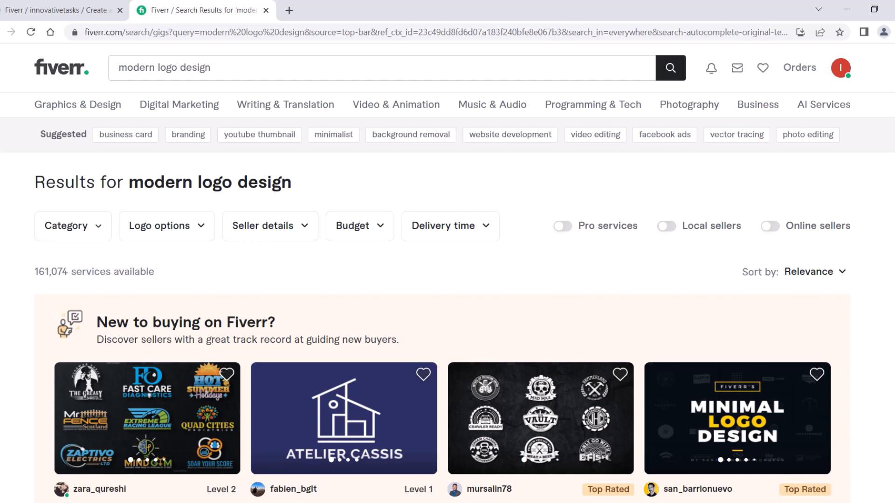
scroll(289, 348, down, 9)
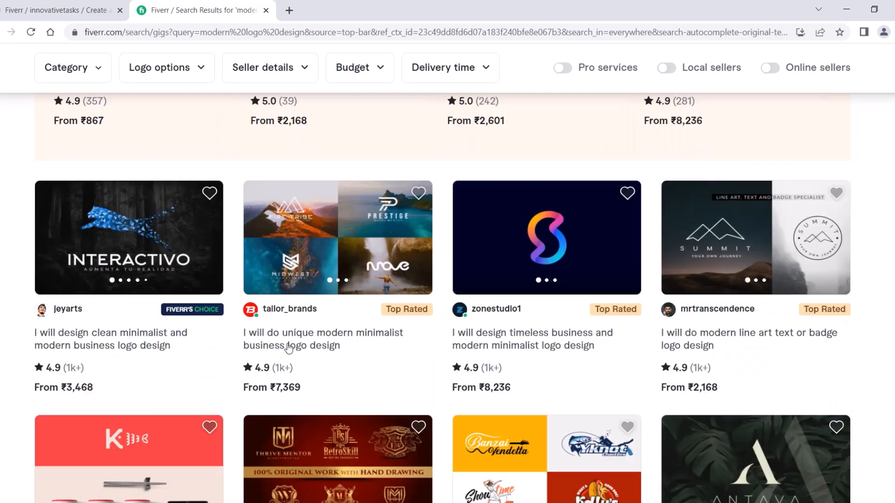
scroll(289, 347, down, 3)
scroll(289, 347, up, 4)
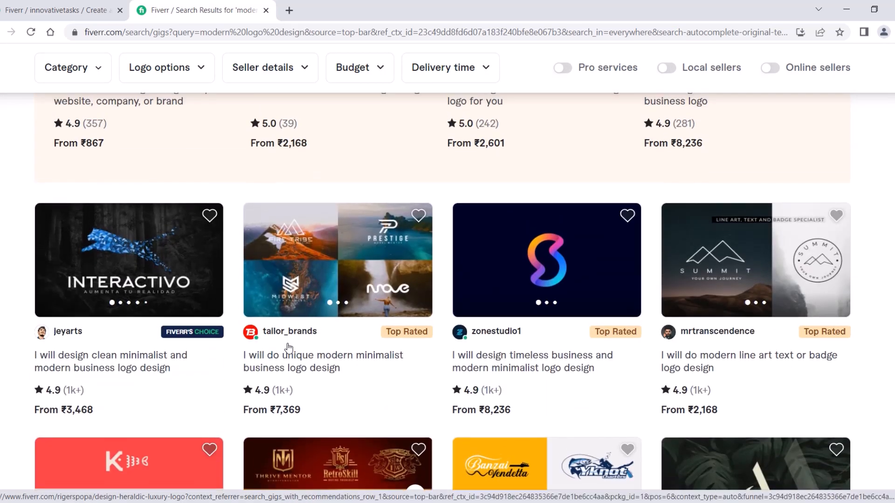
scroll(289, 347, up, 9)
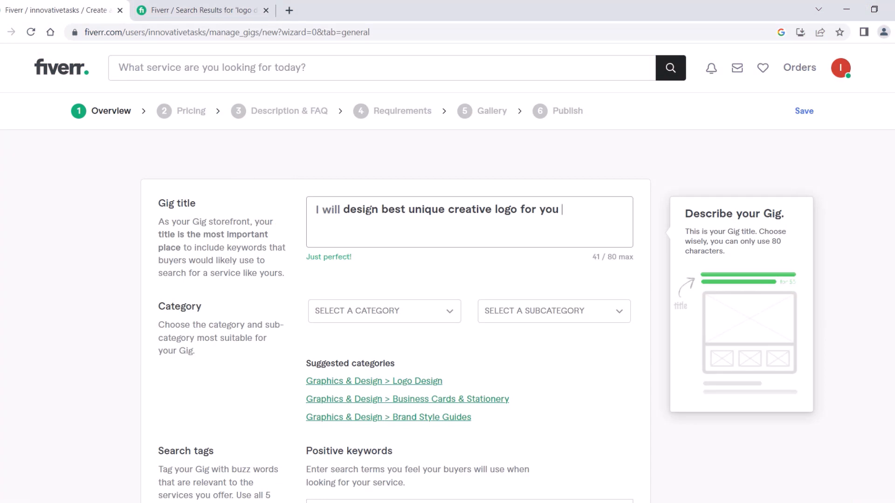
Complete the gig title as "I will design best unique creative logo for you" without a trailing space.
drag(388, 210, 400, 209)
click(499, 210)
click(565, 207)
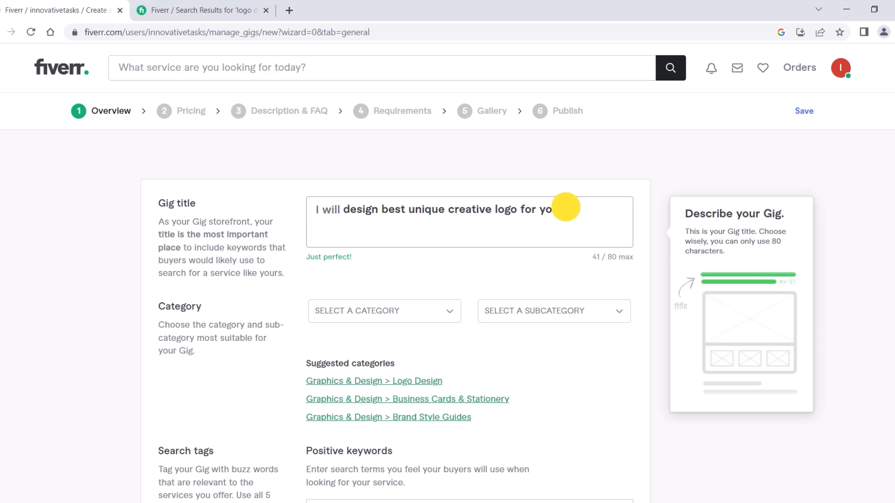
key(BackSpace)
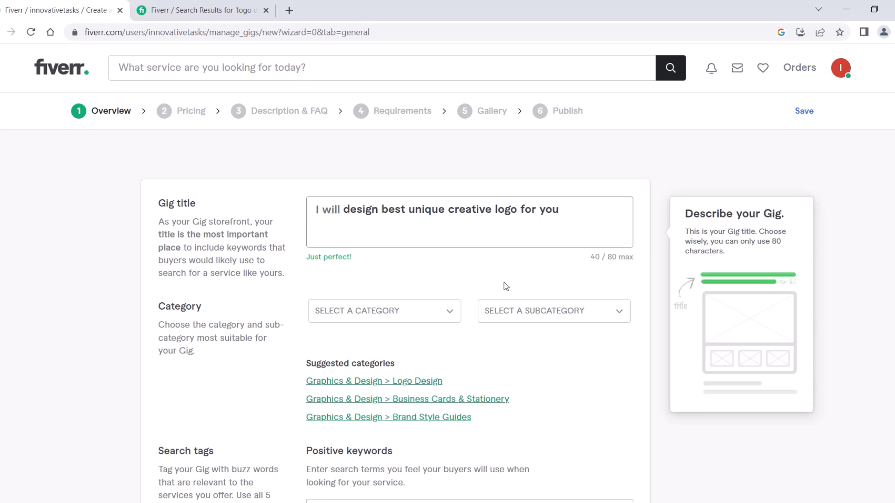
Set the gig's category to Graphics & Design and its subcategory to Logo Design.
scroll(392, 280, down, 2)
click(394, 218)
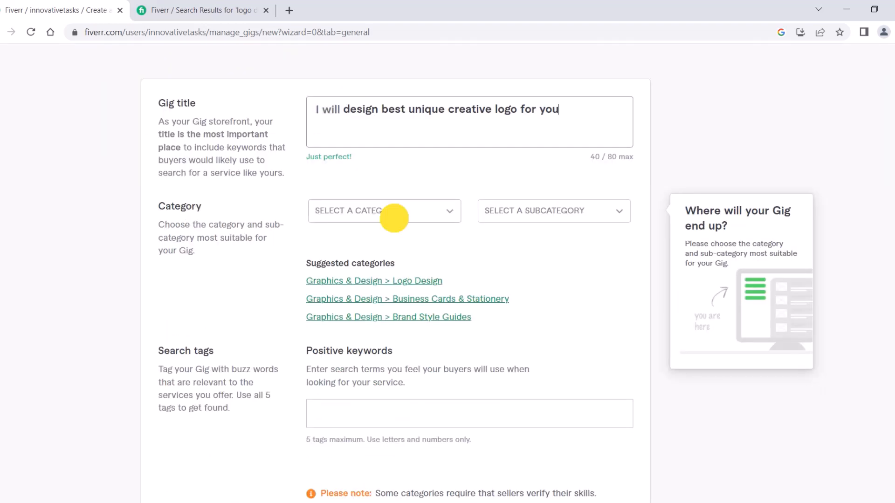
click(386, 252)
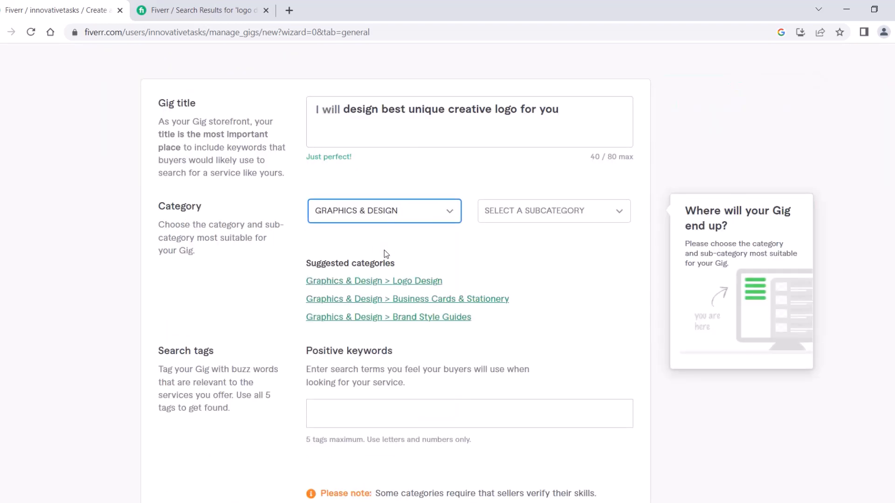
click(535, 212)
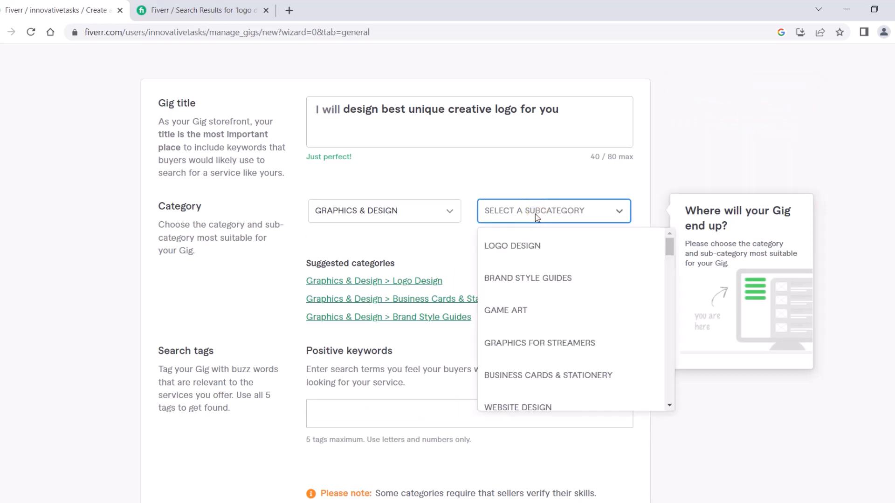
click(533, 247)
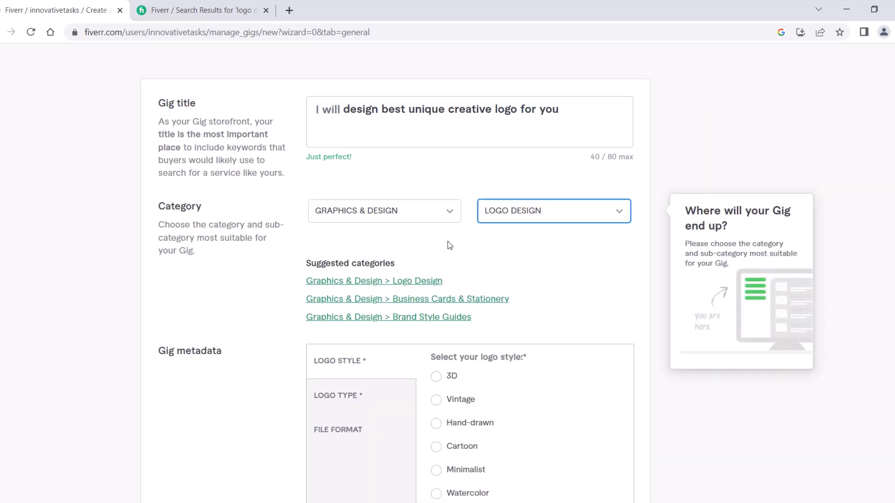
Choose Modern as the logo style in the gig metadata.
scroll(447, 243, down, 5)
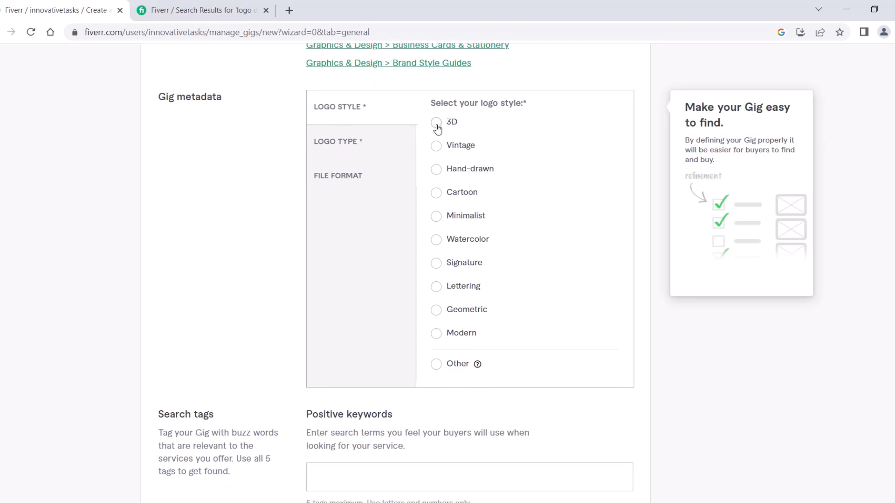
click(436, 123)
click(485, 220)
click(435, 338)
Select Abstract, Wordmark and Monogram as the logo types in the gig metadata.
click(362, 146)
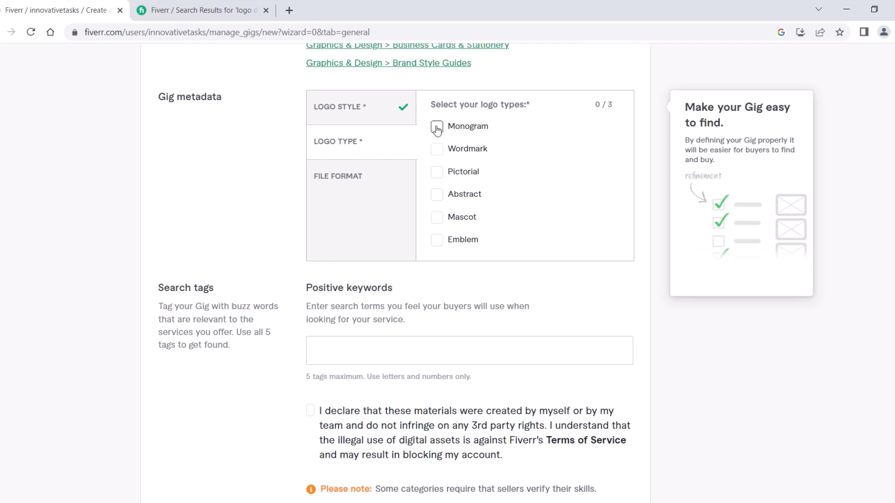
click(437, 193)
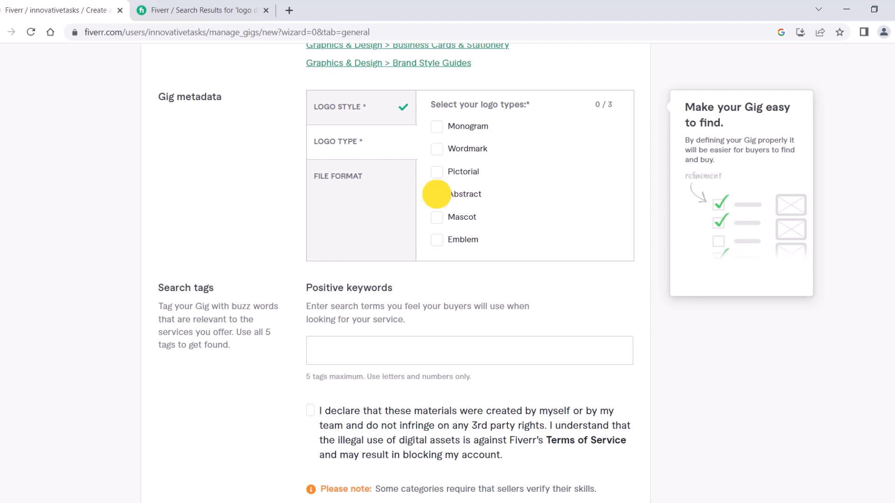
click(438, 149)
click(436, 126)
scroll(279, 149, up, 3)
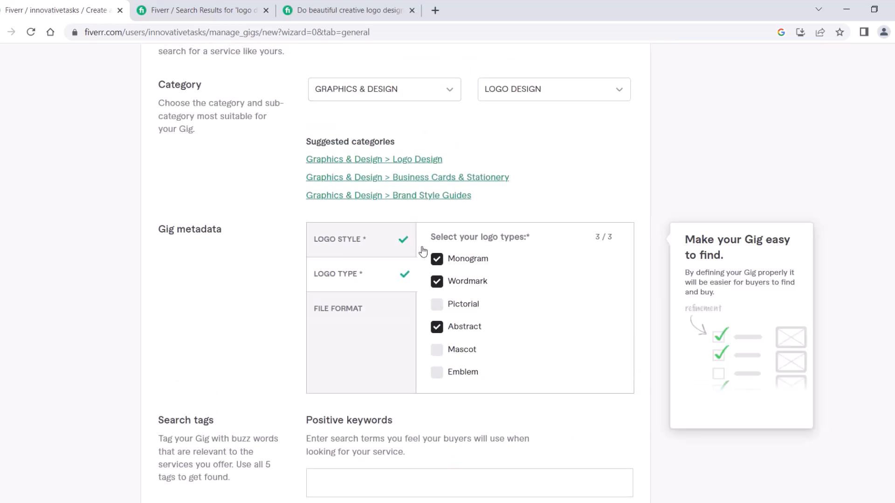
Select AI, JPG, PDF, PNG and PSD as the file formats provided with the gig.
click(340, 313)
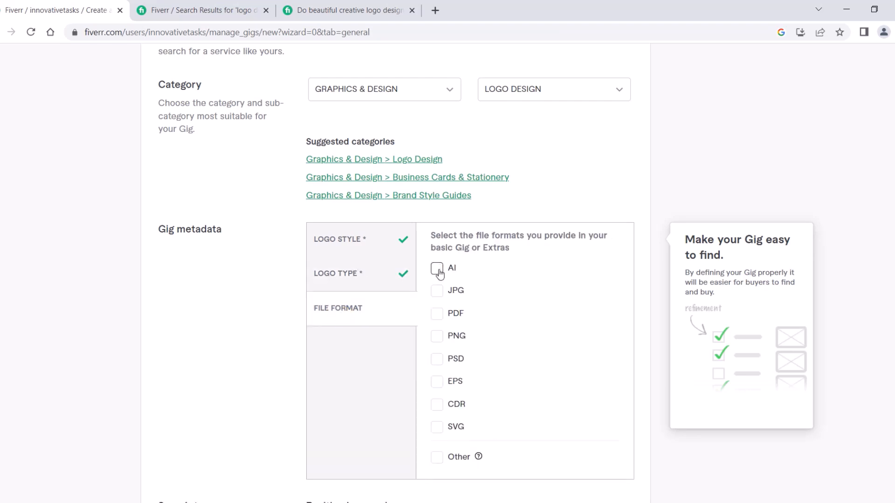
click(438, 272)
scroll(521, 272, down, 2)
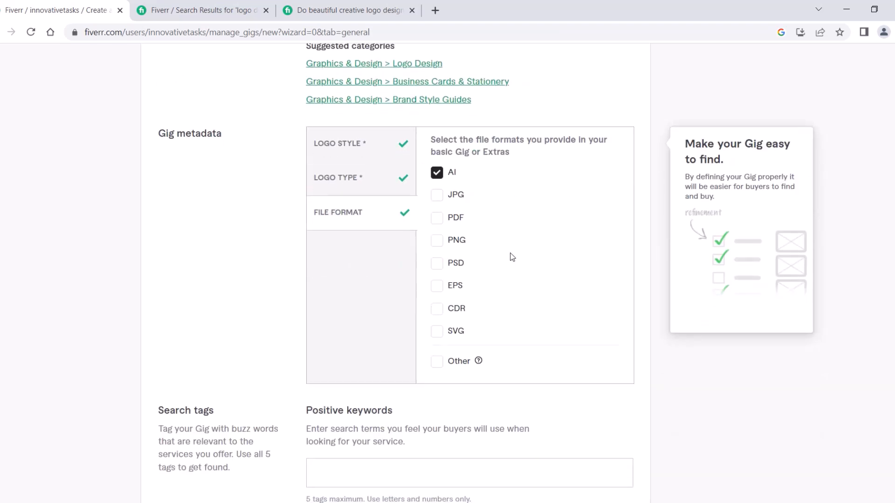
click(437, 198)
click(436, 218)
click(437, 241)
click(436, 262)
scroll(435, 280, down, 1)
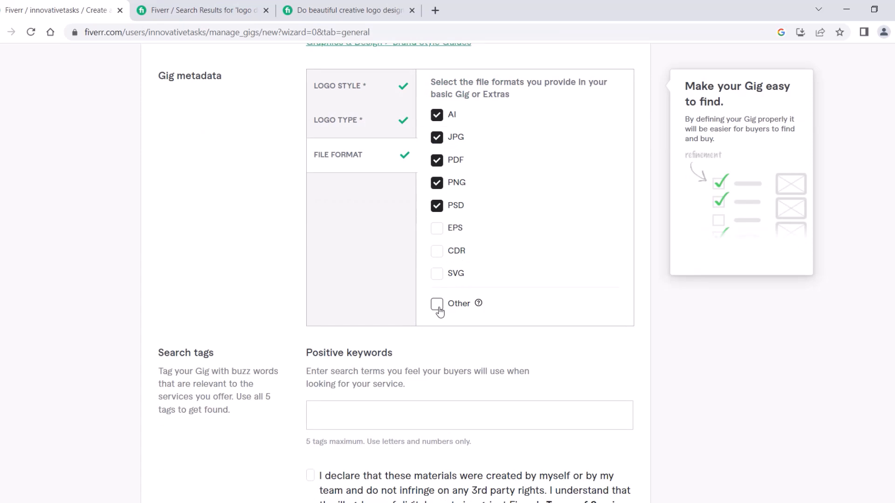
click(436, 306)
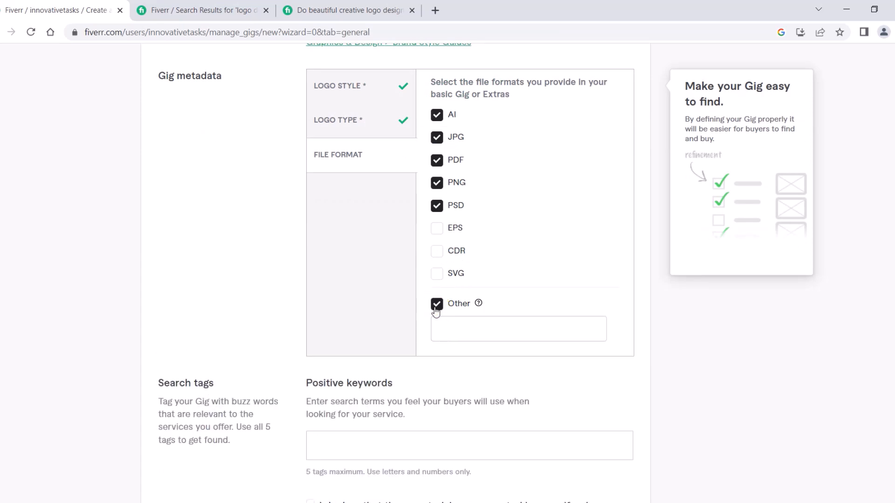
click(438, 309)
click(437, 309)
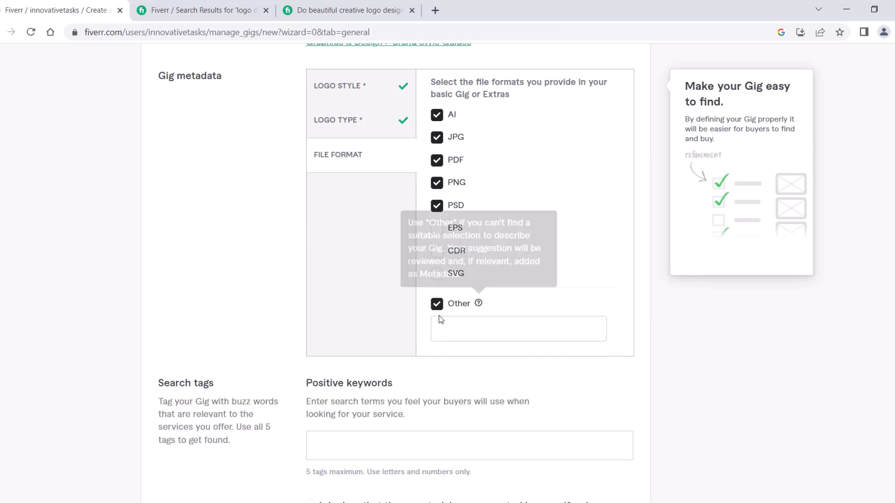
click(440, 321)
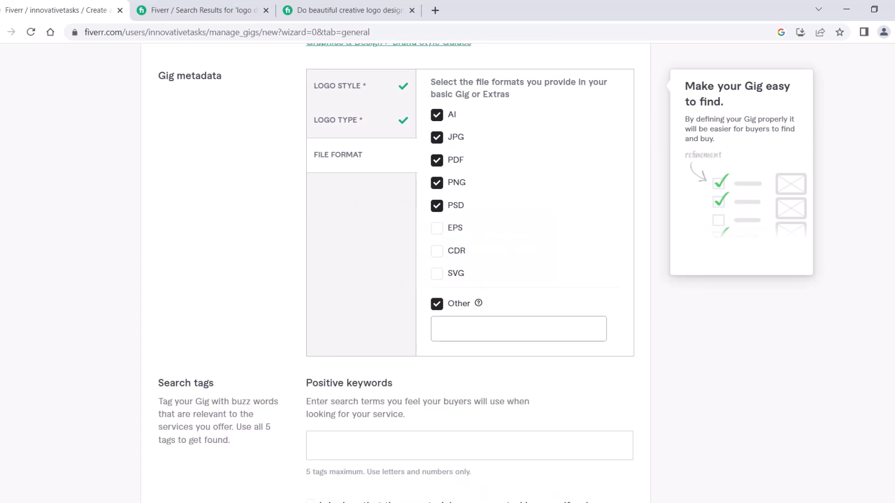
click(438, 309)
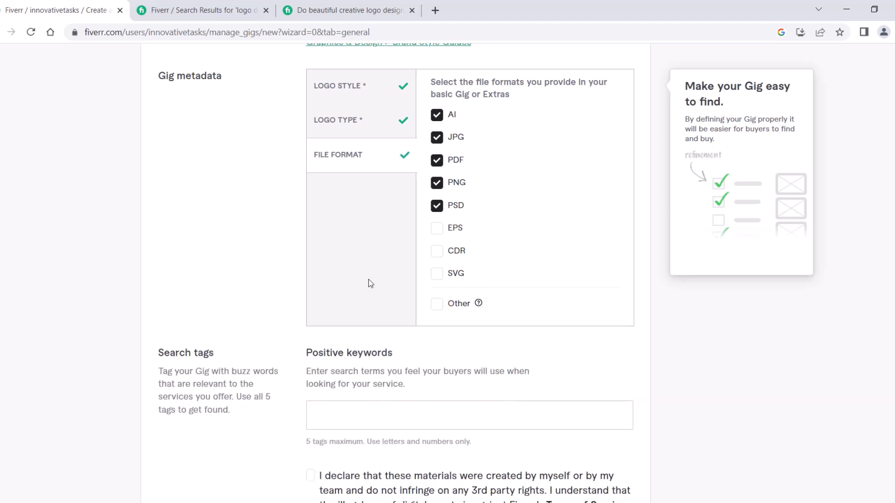
Add the suggested search tag "logo creator" to the gig's positive keywords.
scroll(368, 282, down, 3)
click(326, 300)
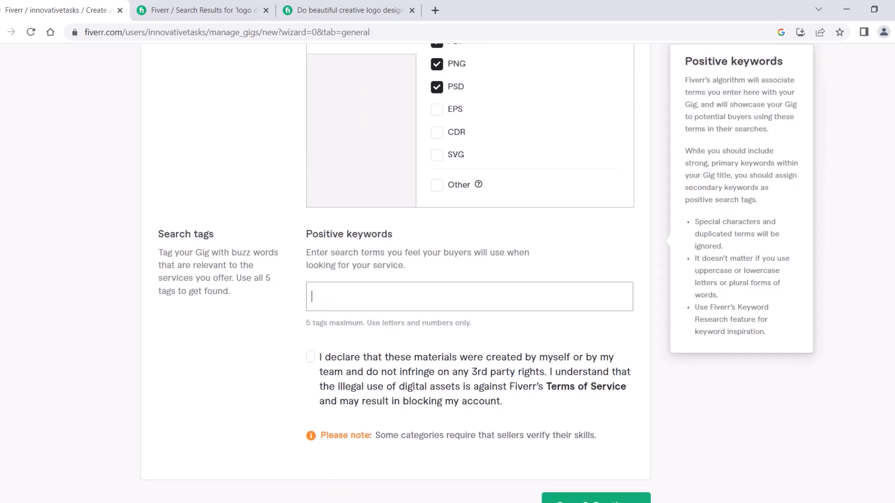
text(lo)
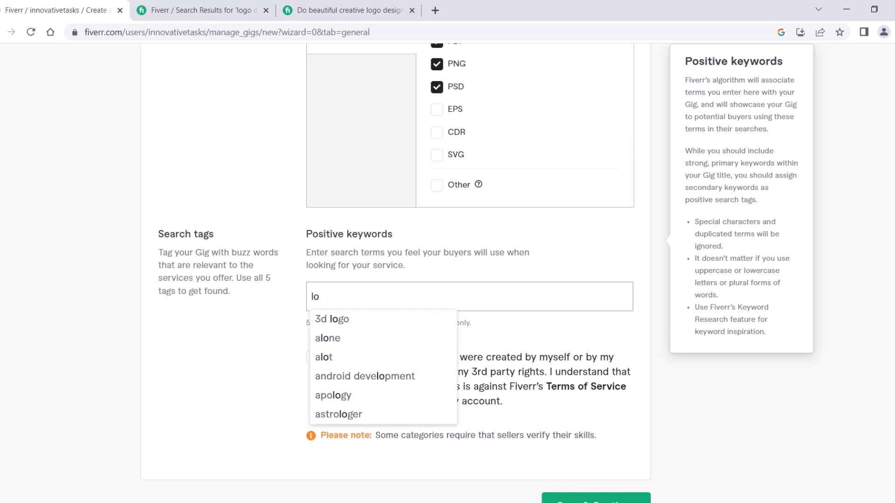
text(go)
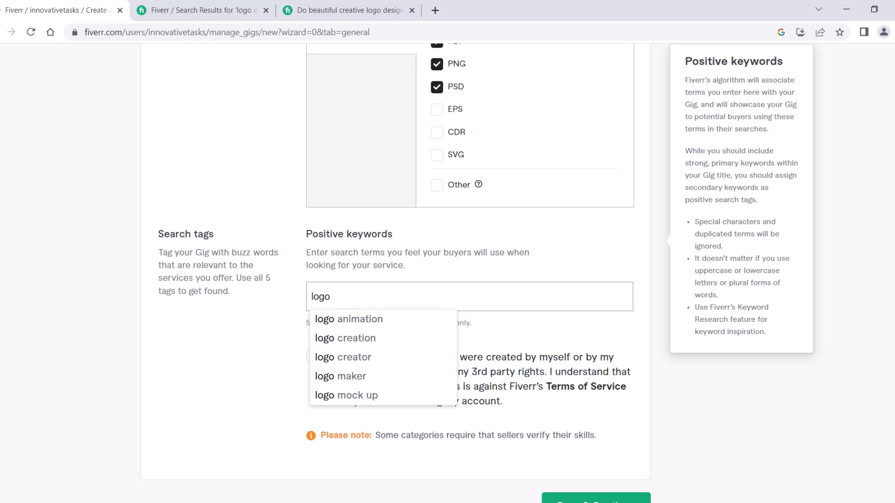
click(347, 357)
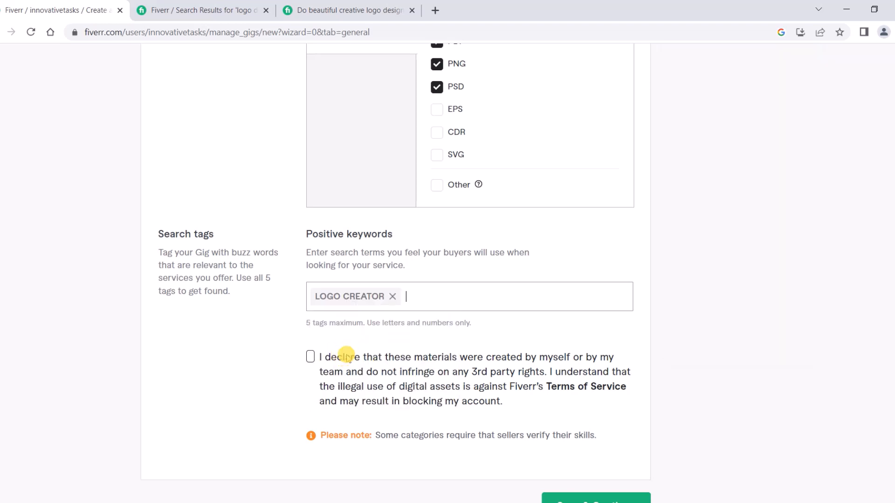
Add "logo maker" from the logo suggestions as the second positive keyword.
text(lo)
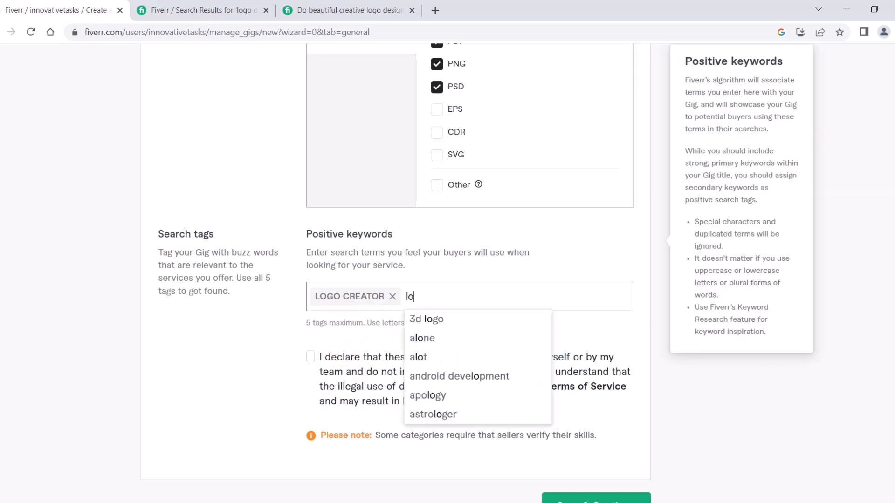
text(go de)
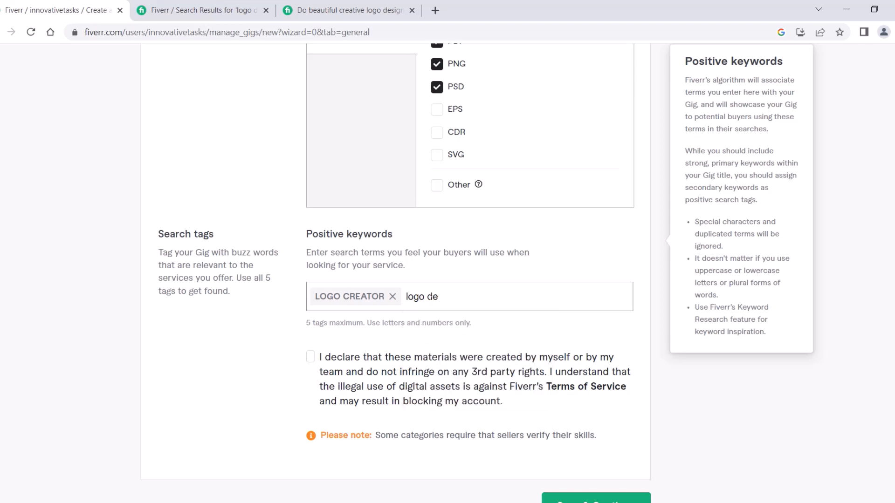
key(BackSpace)
key(BackSpace)
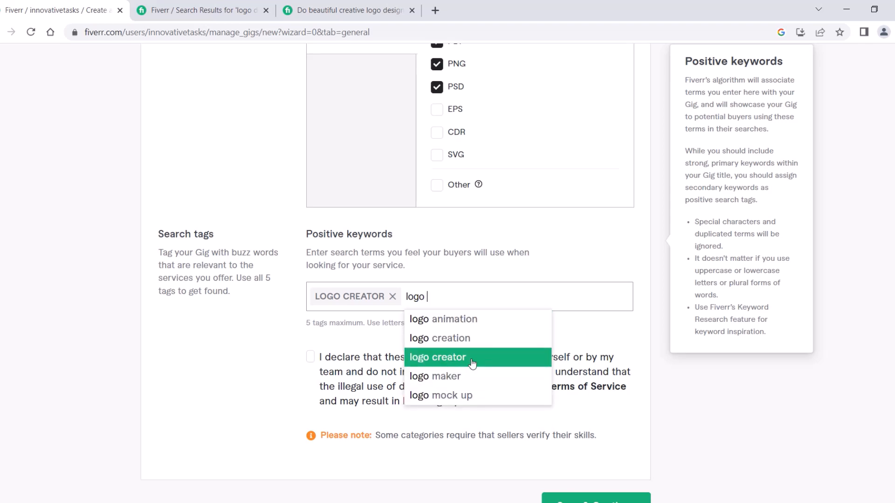
click(469, 376)
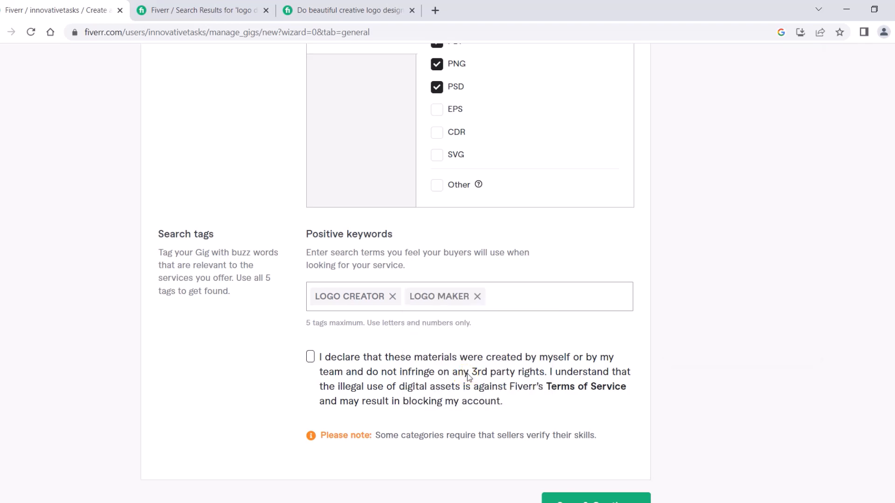
Add the suggested tag "3d logo" as the third positive keyword.
text(loho)
key(BackSpace)
key(BackSpace)
text(go)
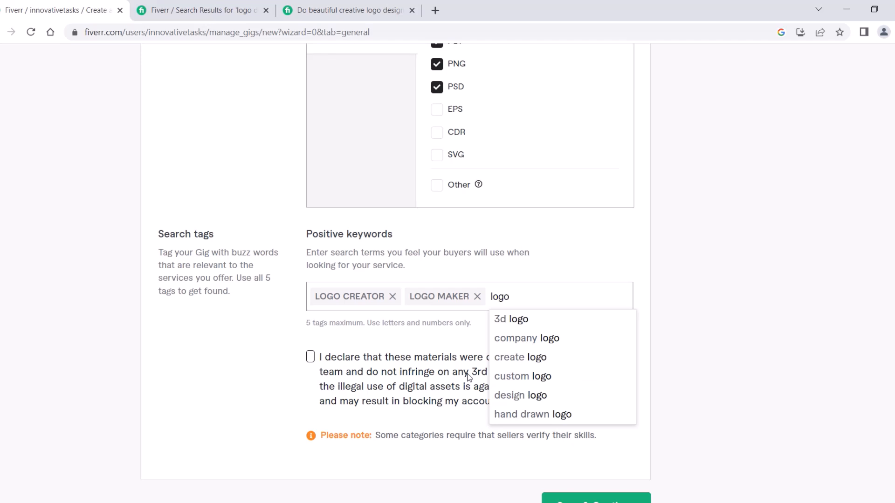
click(526, 319)
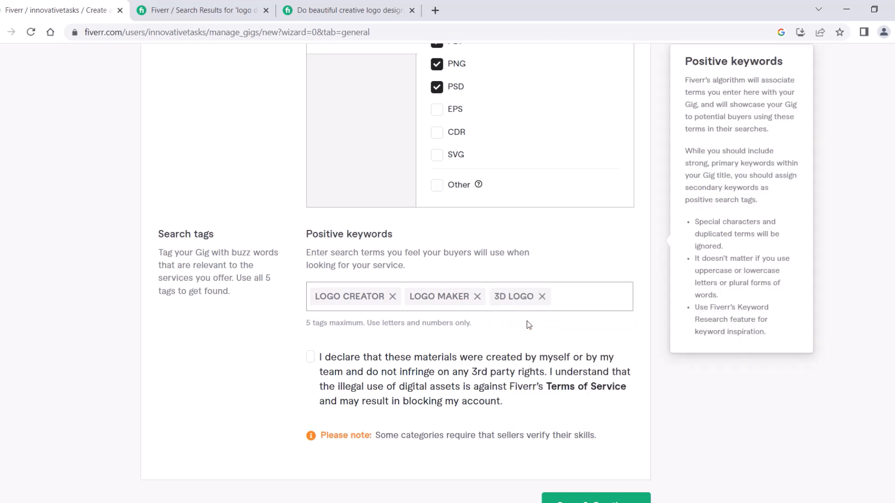
Add the suggested tag "create logo" as the fourth positive keyword.
text(create)
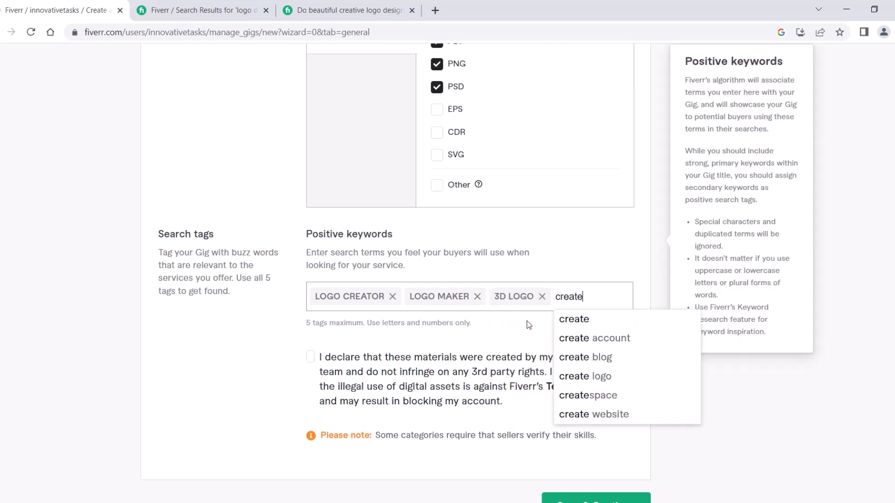
text(d)
key(BackSpace)
text(lo)
click(576, 318)
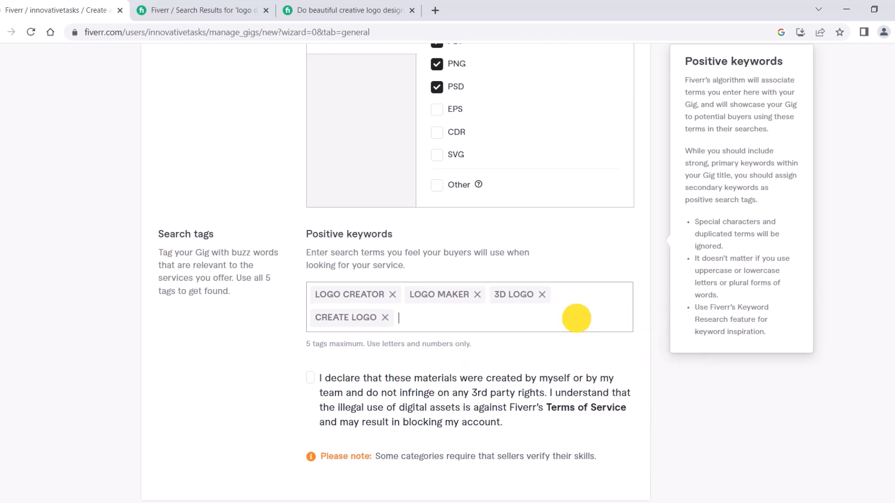
Add the suggested tag "company logo" as the fifth positive keyword.
text(log)
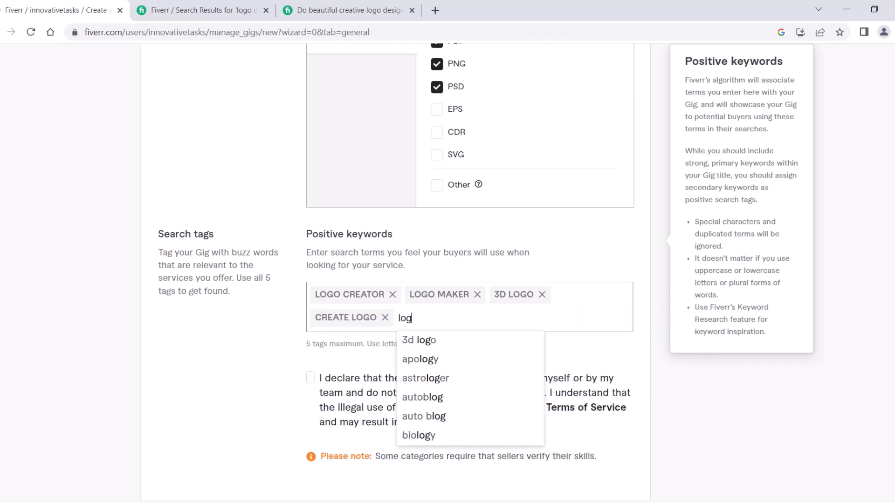
text(o)
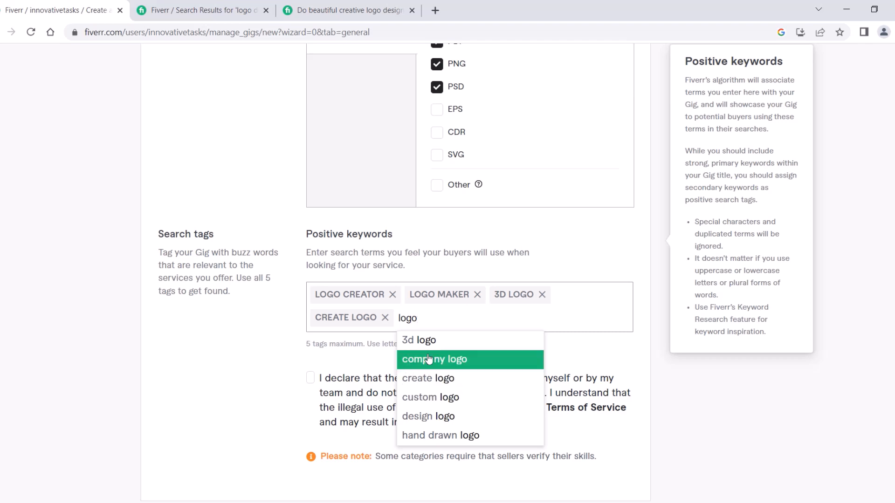
click(451, 360)
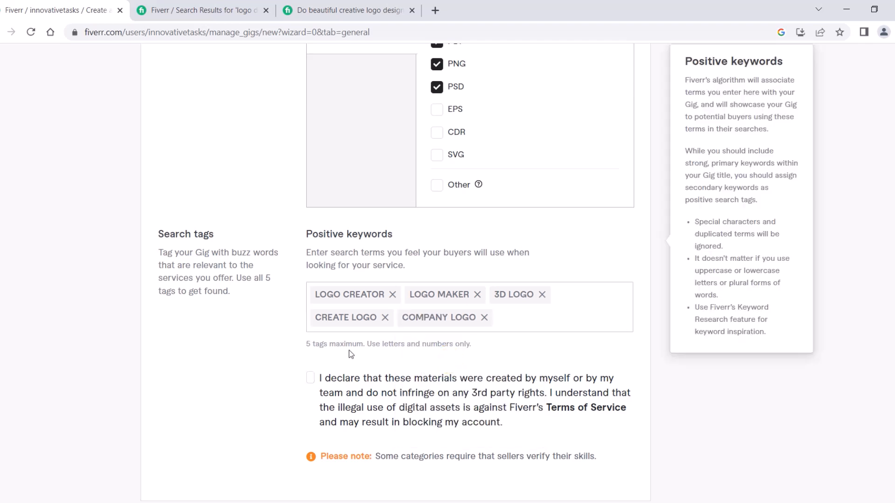
Accept the declaration that the materials are self-created and submit the Overview section to save and continue.
scroll(424, 353, down, 1)
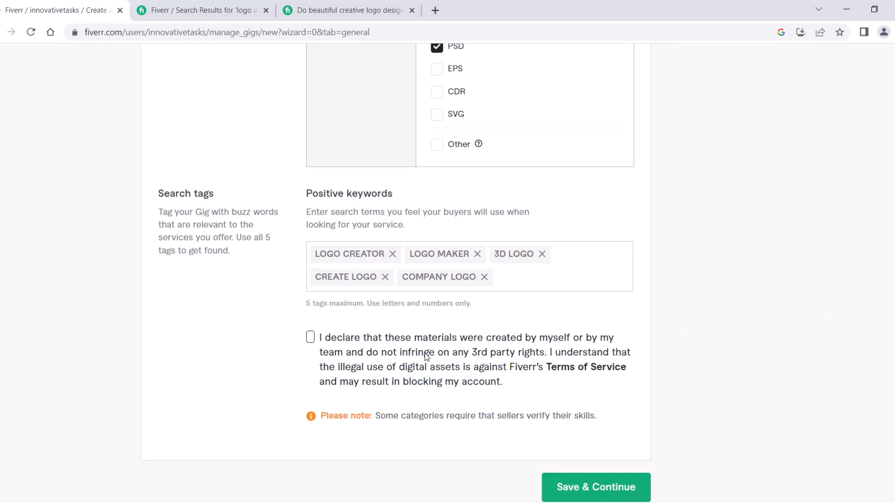
click(309, 339)
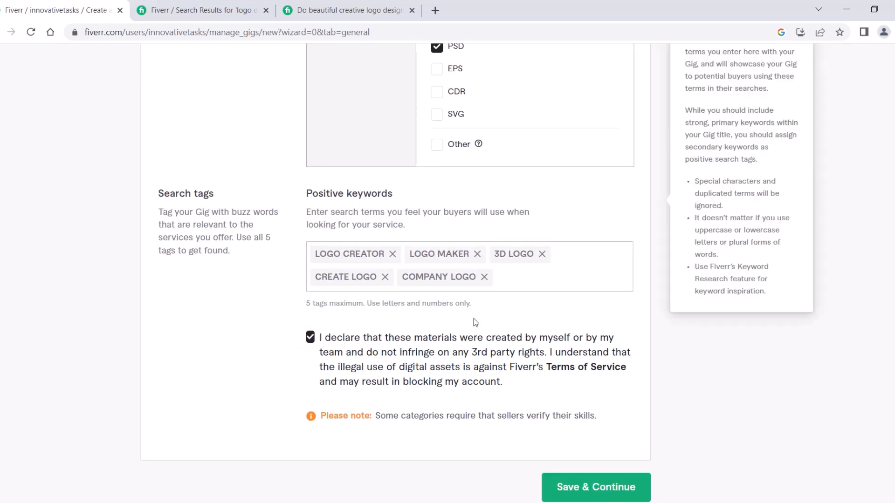
scroll(526, 337, down, 1)
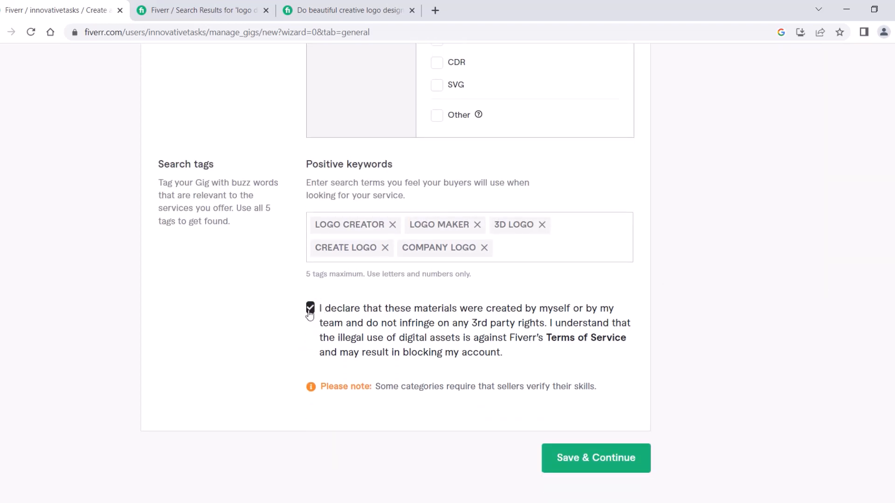
click(598, 464)
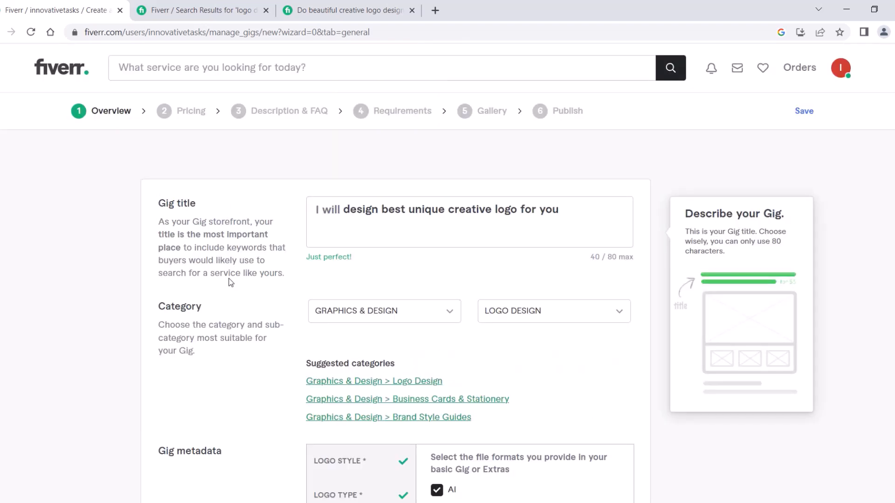
scroll(229, 282, down, 14)
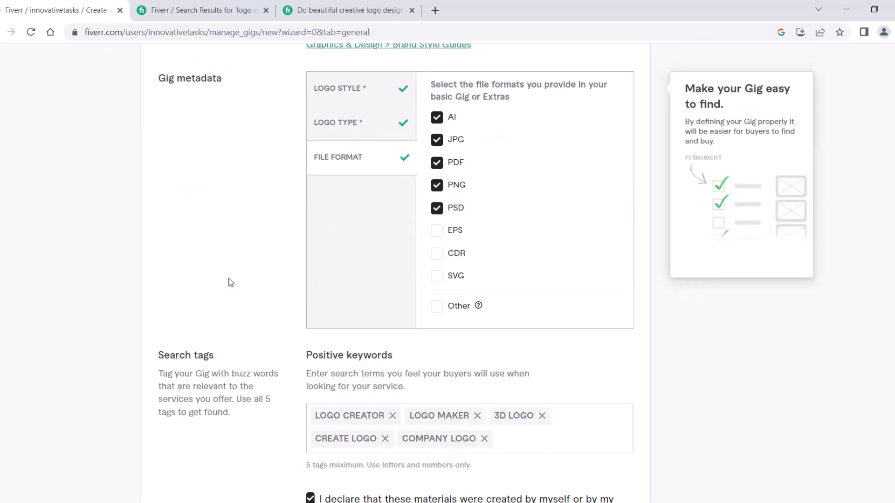
Save the completed Overview section and continue to the gig's Pricing section.
scroll(489, 270, down, 1)
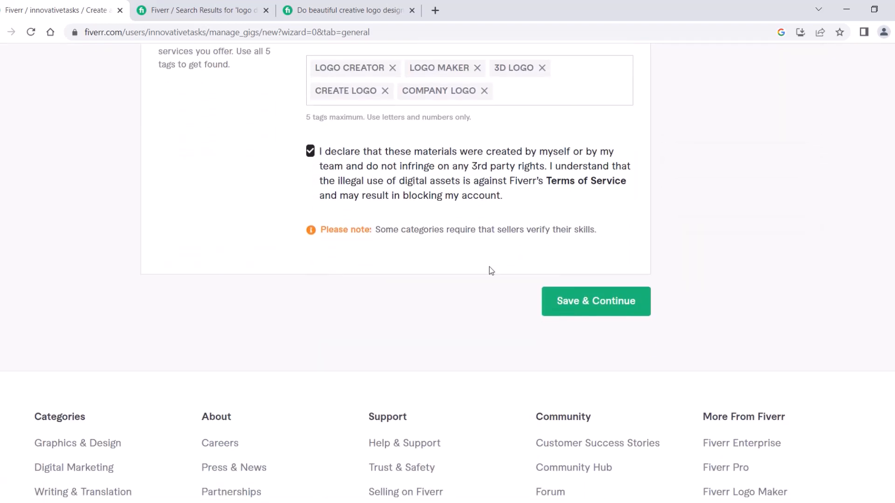
click(577, 306)
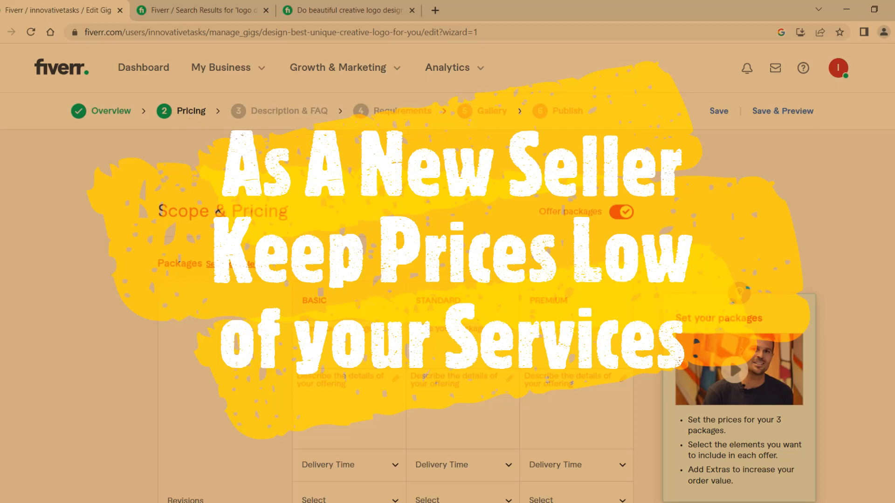
Name the Basic package "Silver", the Standard package "Gold" and the Premium package "Platinum".
scroll(297, 149, down, 4)
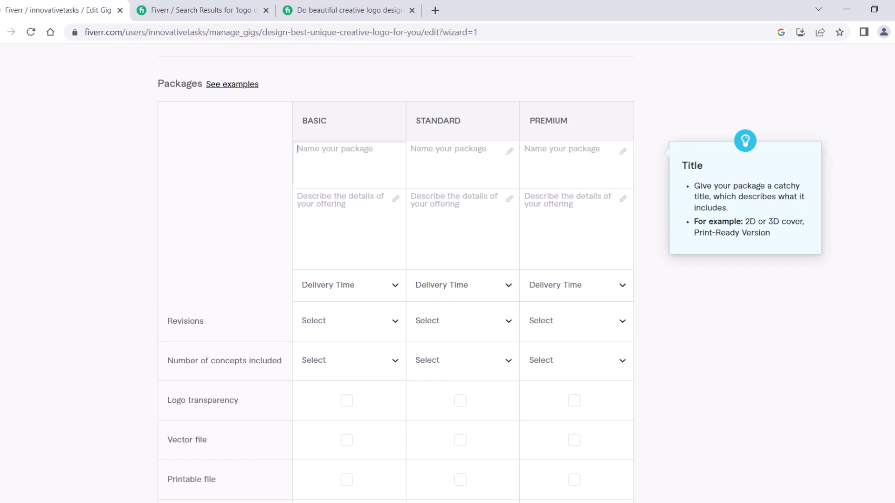
click(552, 151)
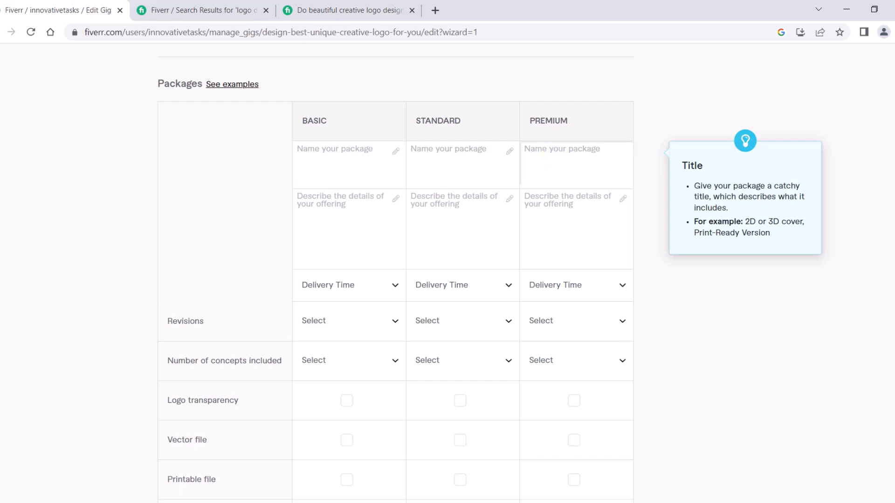
click(319, 164)
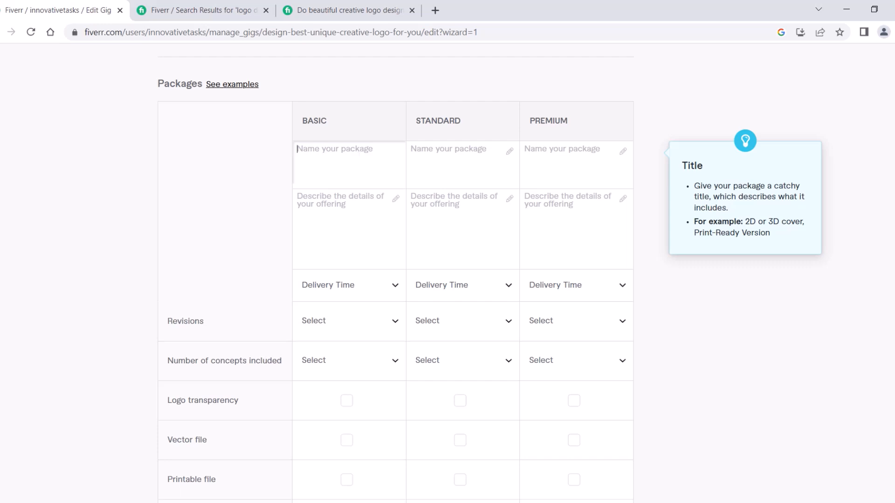
text(Silver)
click(419, 144)
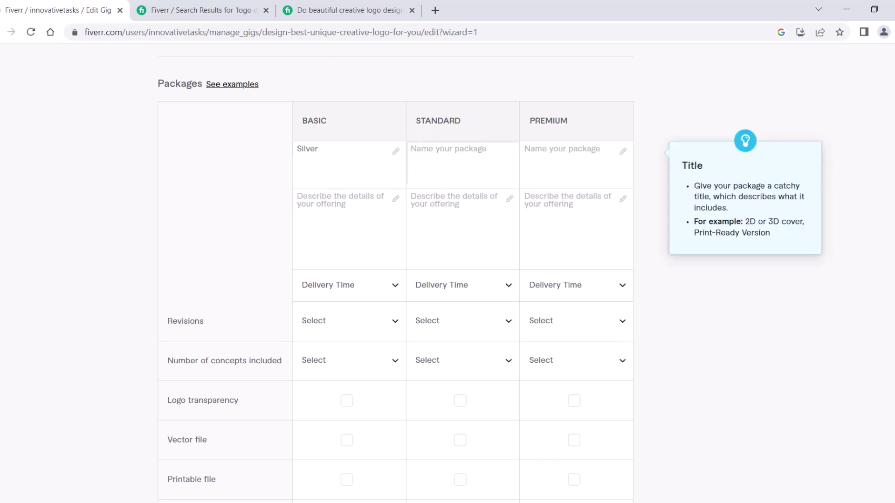
text(Gold)
click(547, 156)
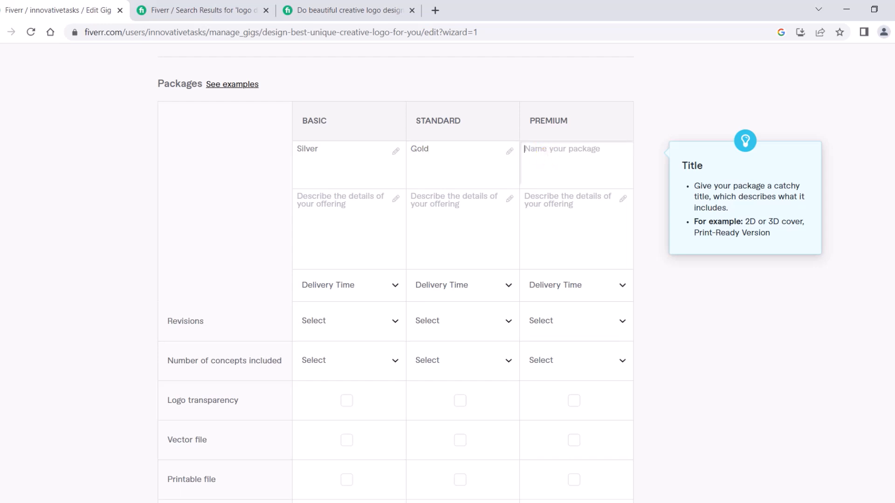
text(Platinum)
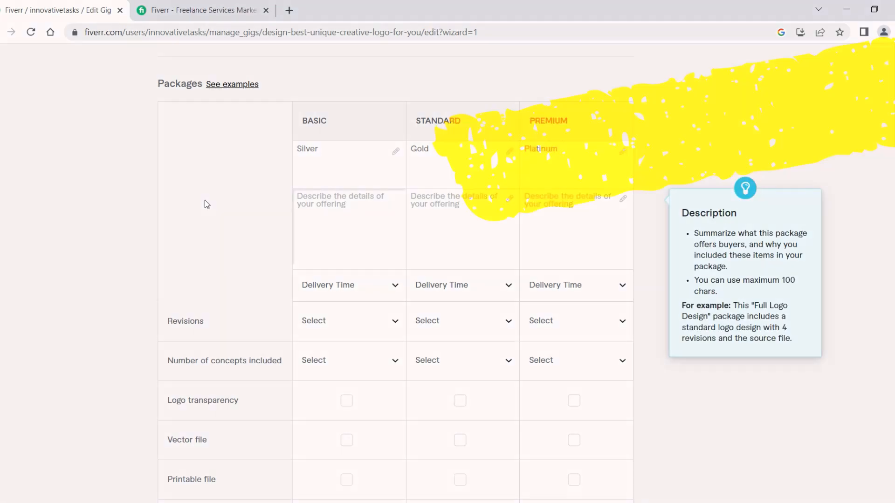
Open the Logo Design category from the Fiverr home page's popular gigs and close the home page.
click(93, 216)
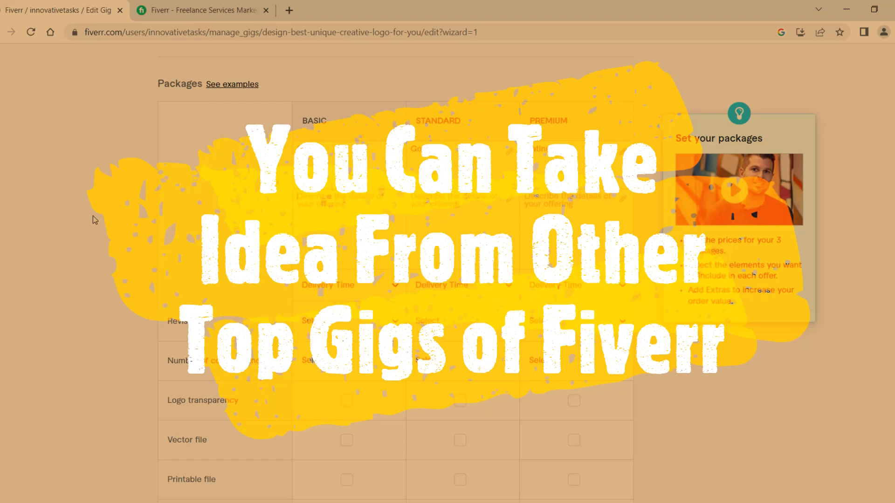
click(228, 8)
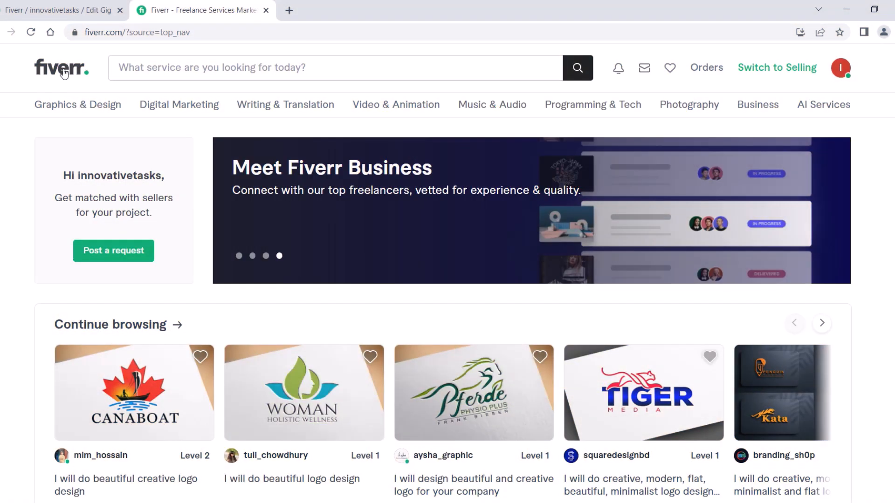
click(64, 72)
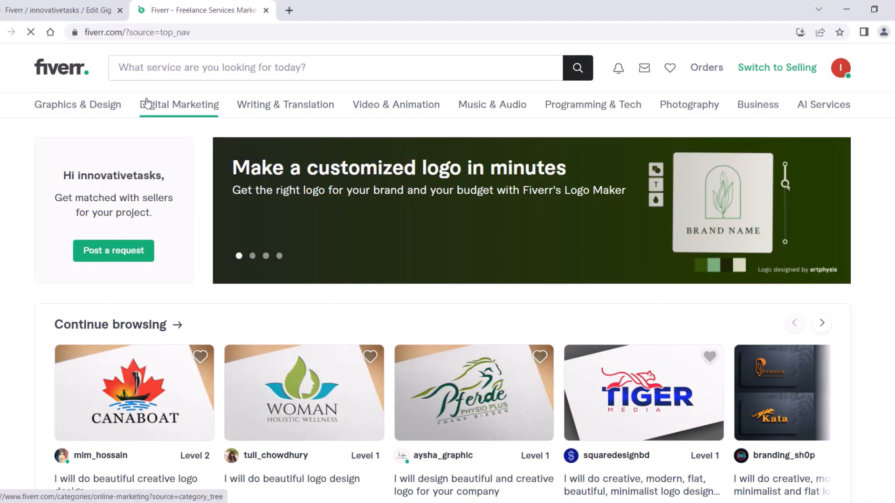
scroll(213, 219, down, 8)
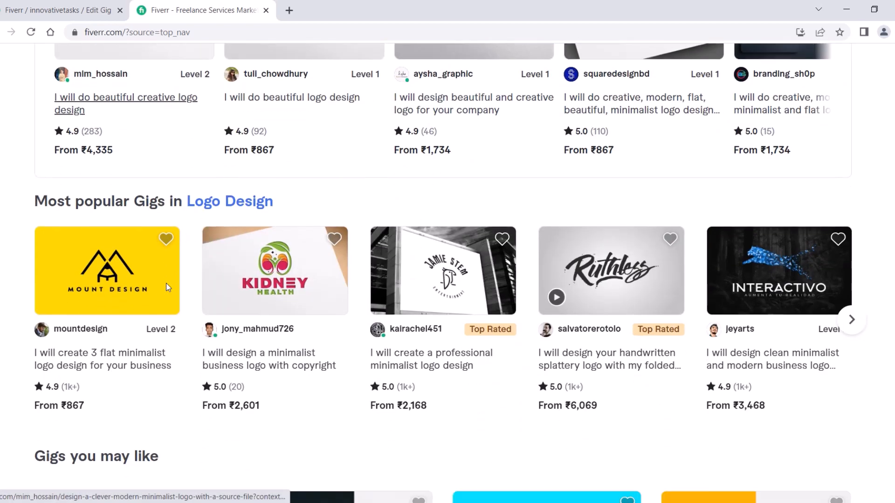
click(235, 203)
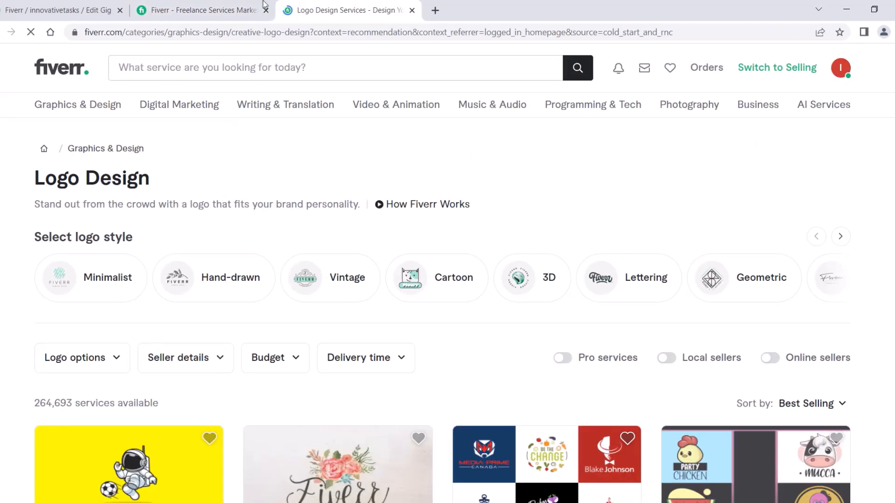
click(266, 11)
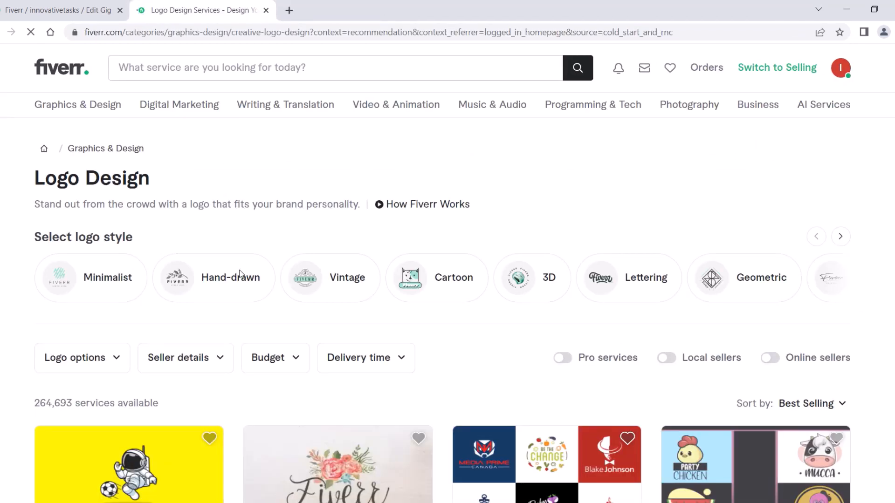
Open the gig "I will do superb minimalist logo design" and view its Standard and Premium packages.
scroll(362, 240, down, 6)
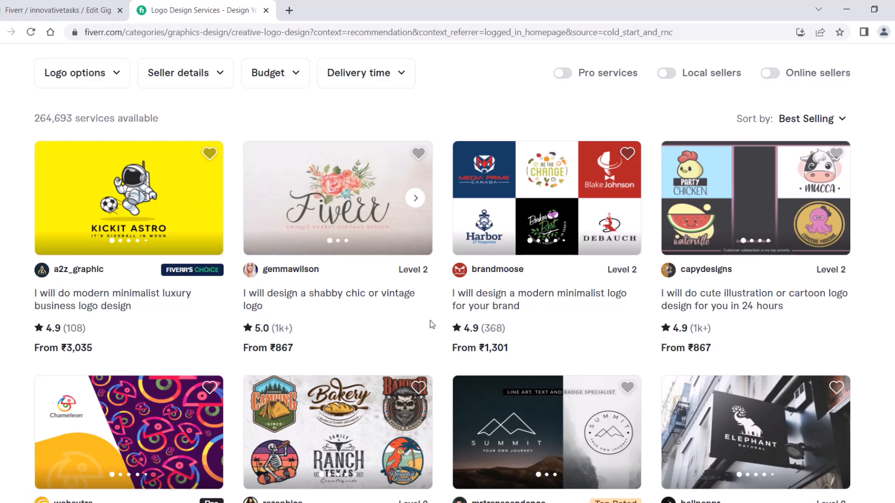
click(594, 329)
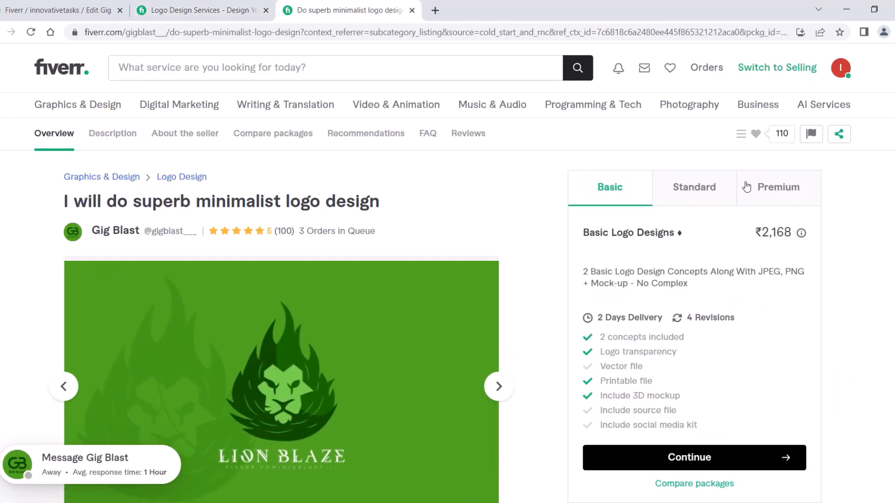
click(696, 185)
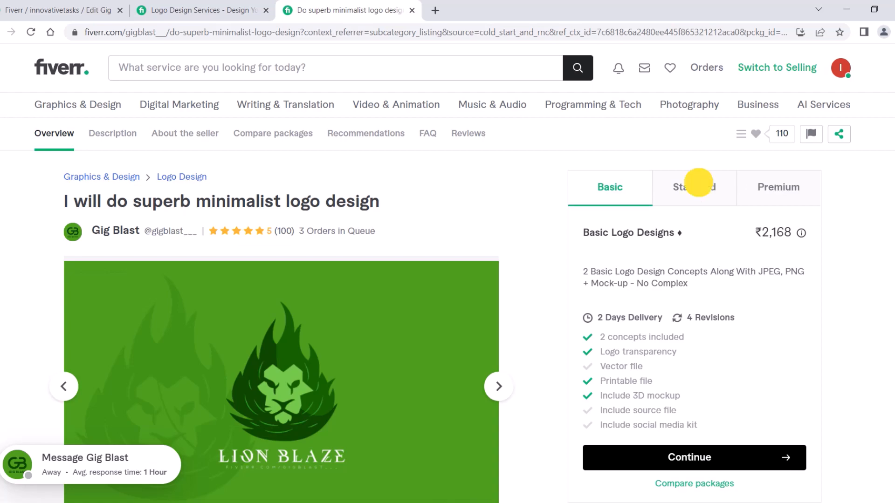
click(770, 188)
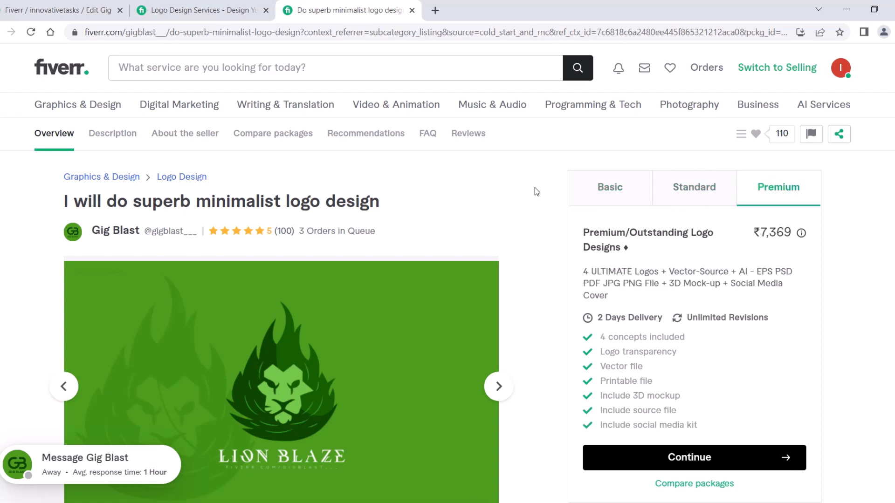
Examine the minimalist logo gig's package comparison for titles, descriptions, prices, included features, concepts and revisions.
scroll(429, 223, down, 10)
scroll(429, 223, down, 20)
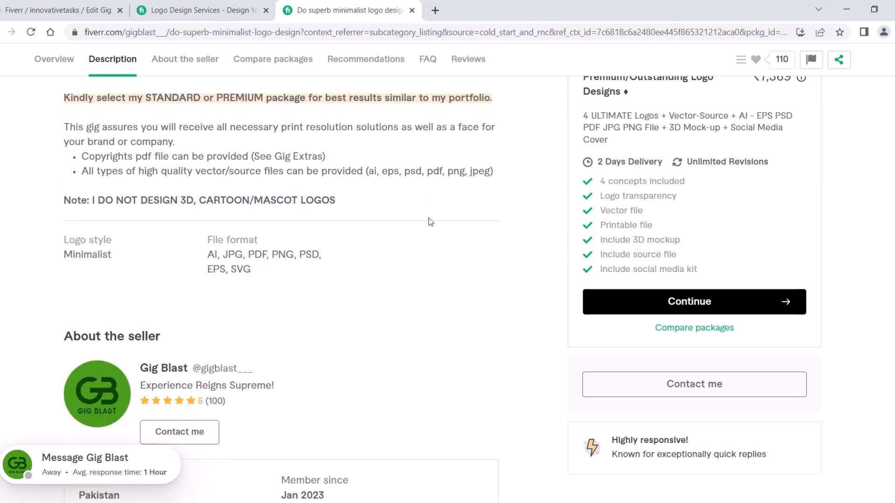
scroll(431, 222, up, 5)
scroll(429, 223, down, 13)
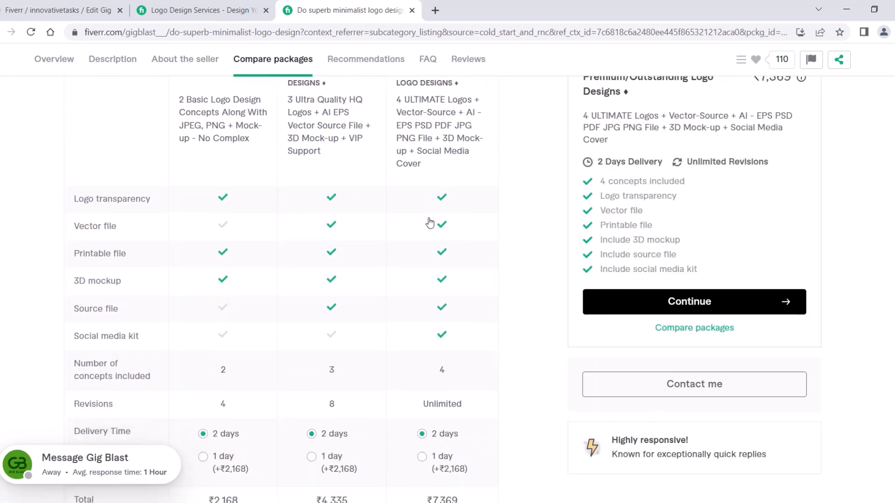
scroll(430, 223, up, 4)
scroll(280, 280, up, 1)
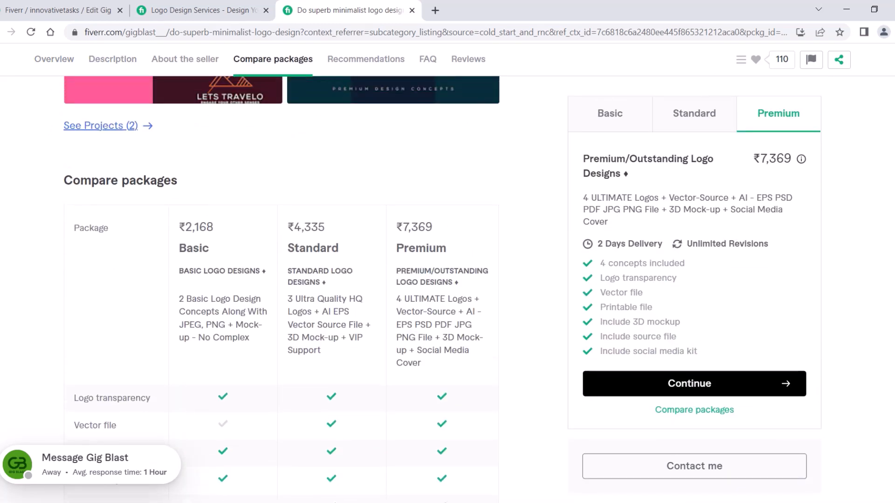
scroll(251, 200, down, 2)
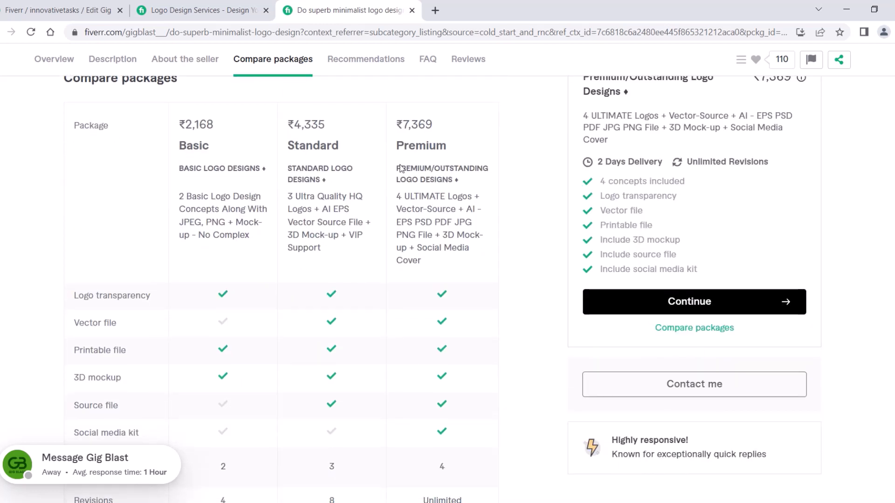
drag(400, 168, 447, 180)
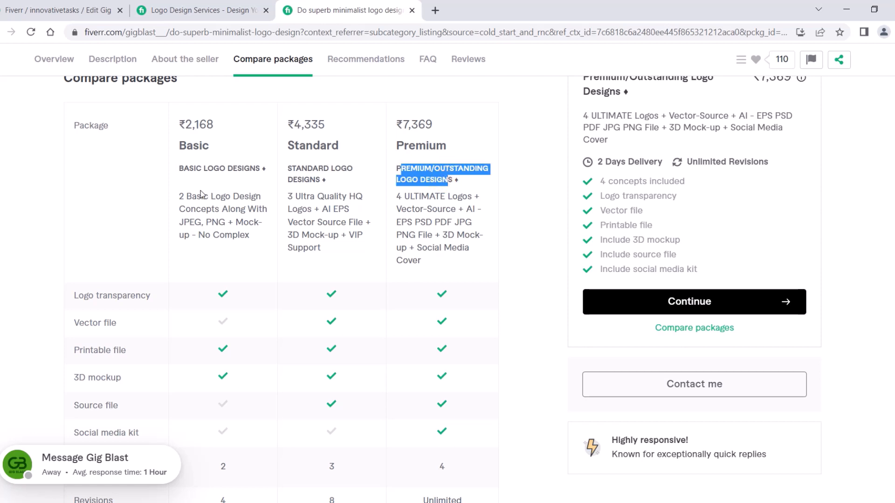
drag(179, 196, 259, 233)
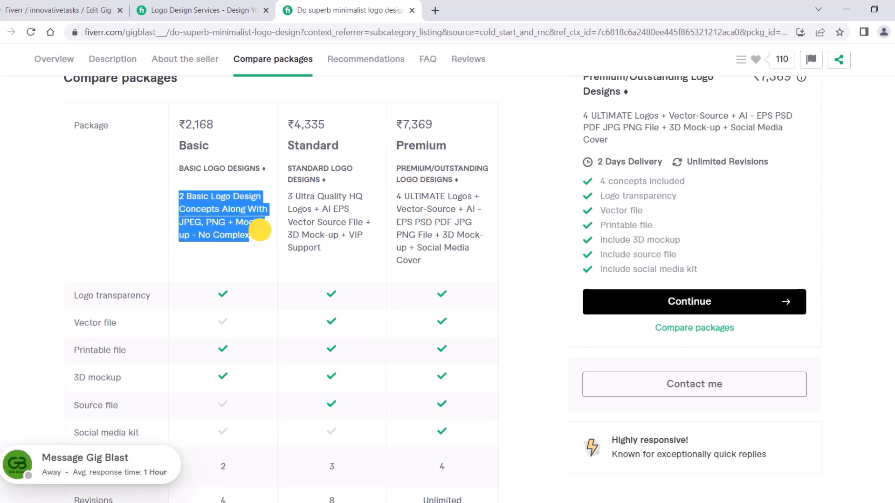
drag(287, 195, 335, 250)
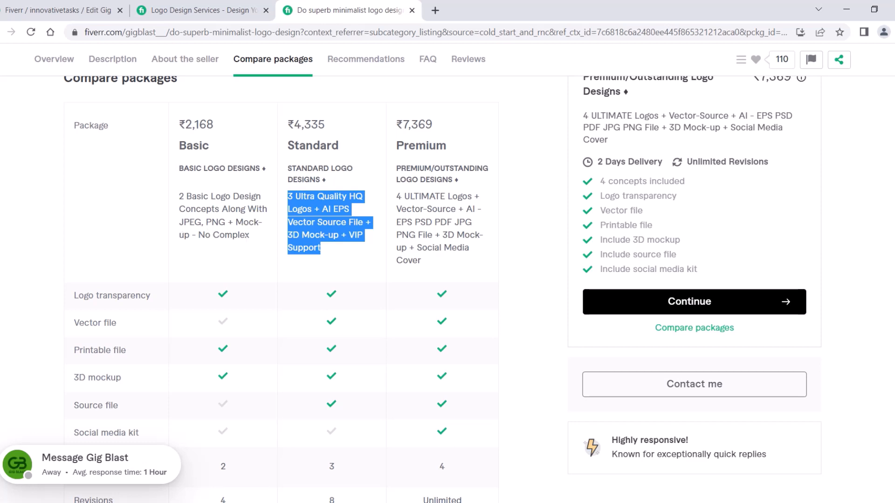
drag(179, 124, 223, 125)
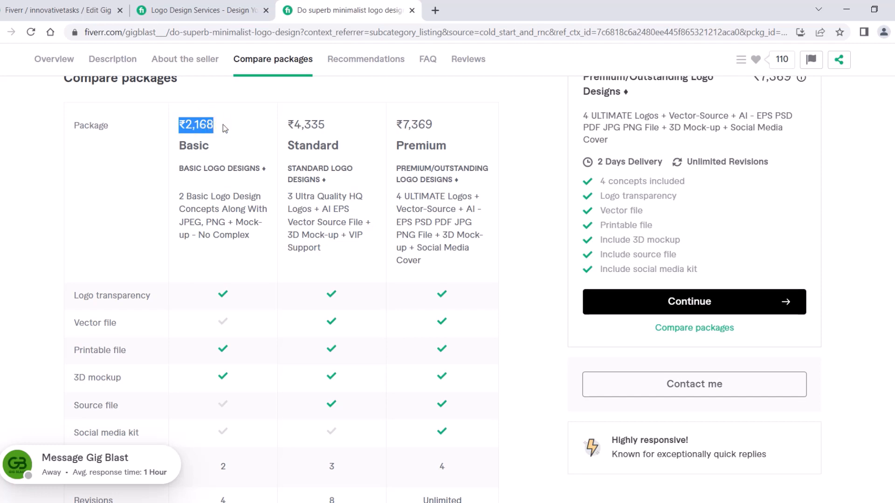
drag(287, 197, 346, 196)
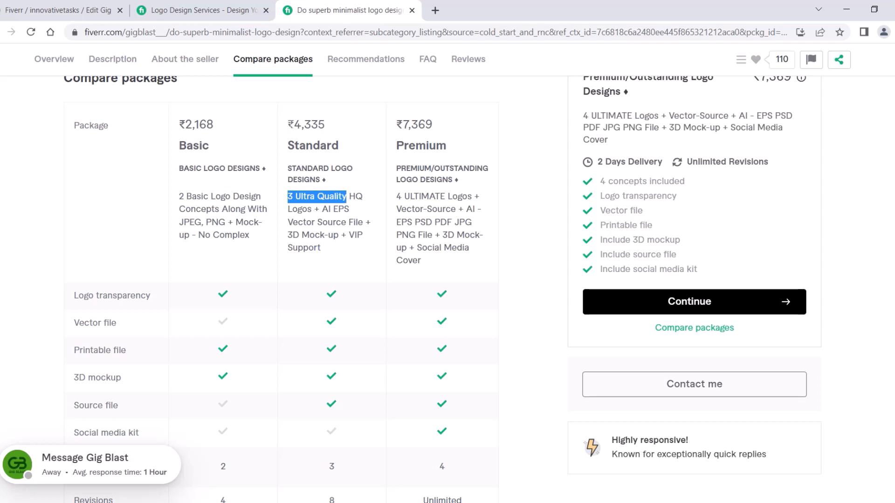
drag(403, 124, 432, 125)
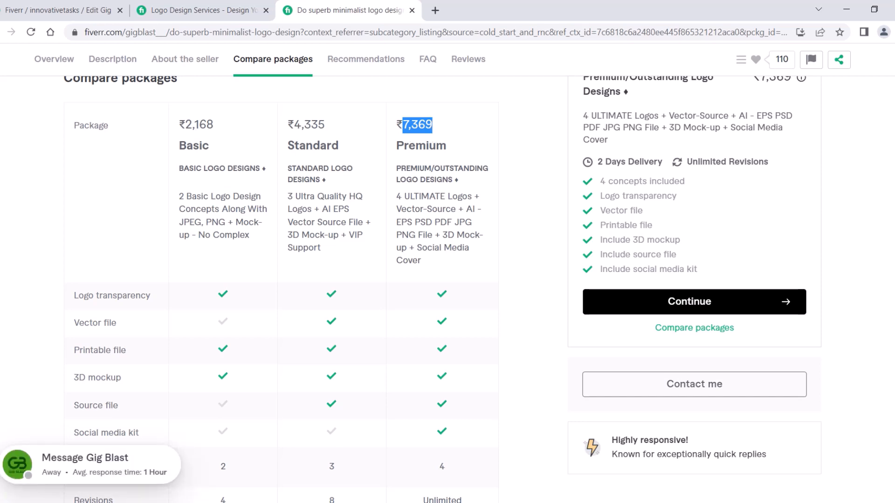
scroll(234, 236, down, 6)
scroll(233, 235, up, 4)
scroll(233, 236, up, 1)
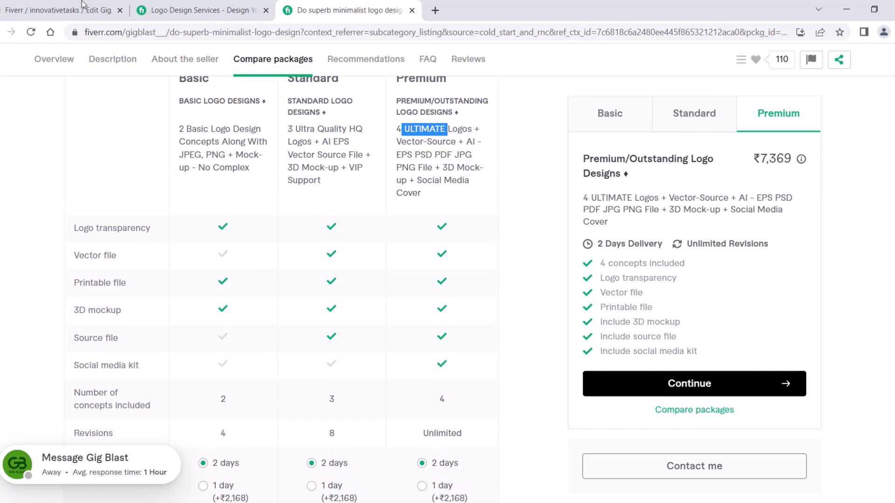
Return to the gig being edited and describe the Basic package as "2 logo design with unlimited revisions".
click(65, 10)
click(344, 196)
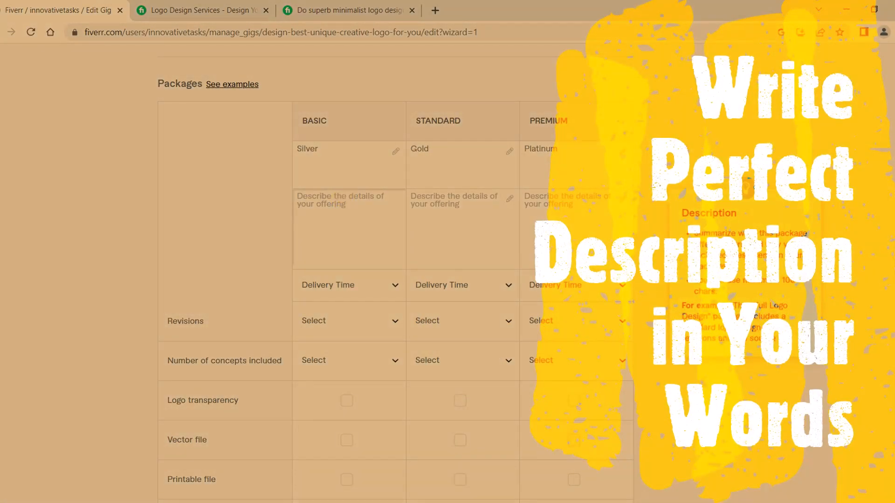
text(2 log)
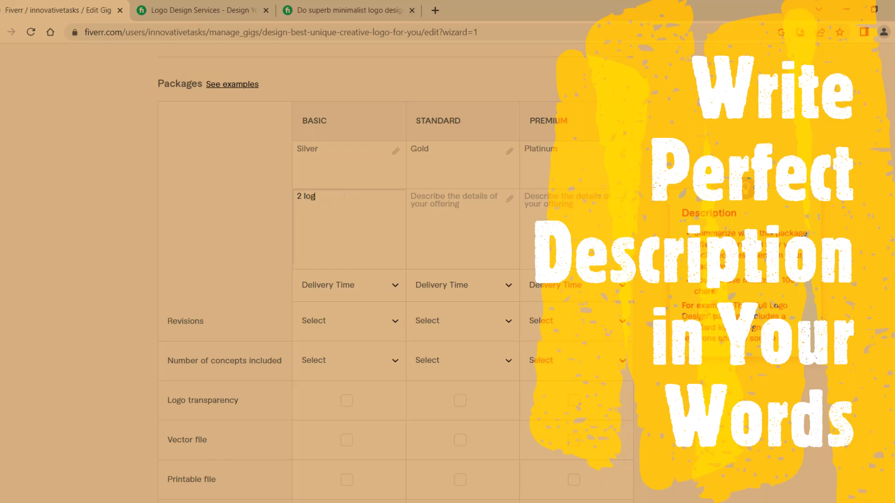
text(o design with unlimited revis)
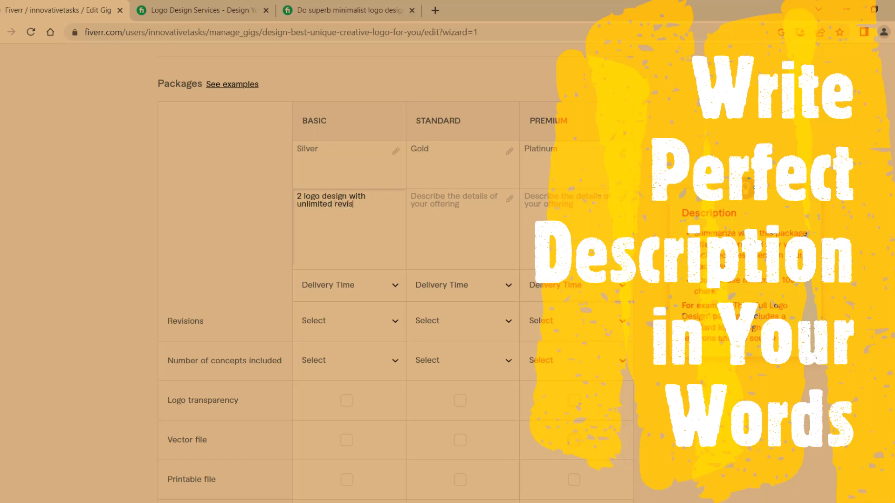
text(ions)
Describe the Standard package as "5 logo designs with unlimited revisions" and the Premium package as "8logo designs with unlimited revisions".
click(418, 203)
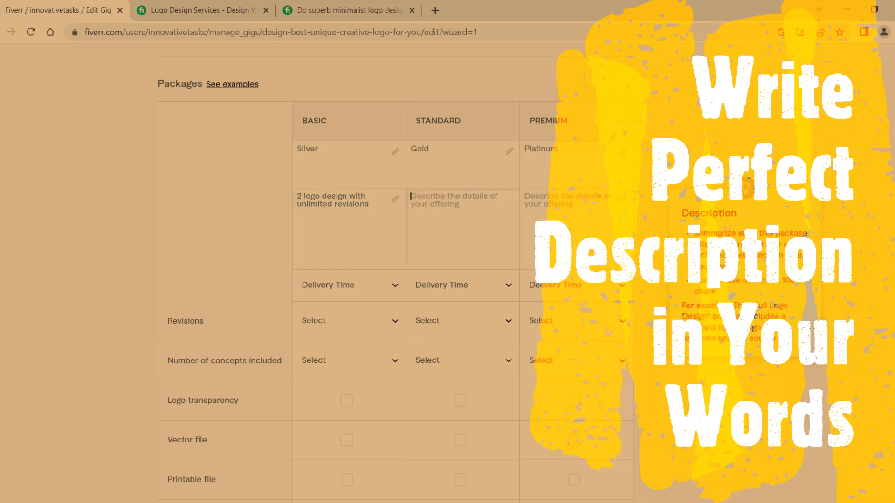
text(5 logo designs with unlimited revisions)
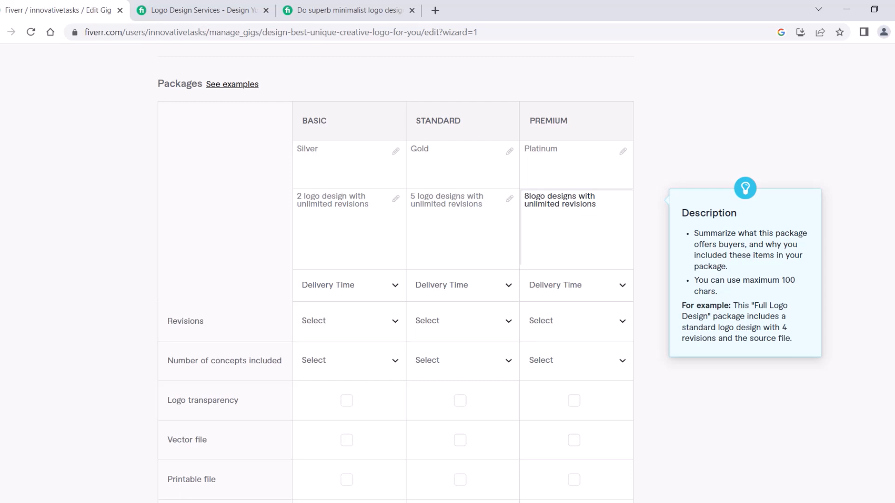
Change the Basic package description to "3 logo design with unlimited revisions".
click(370, 205)
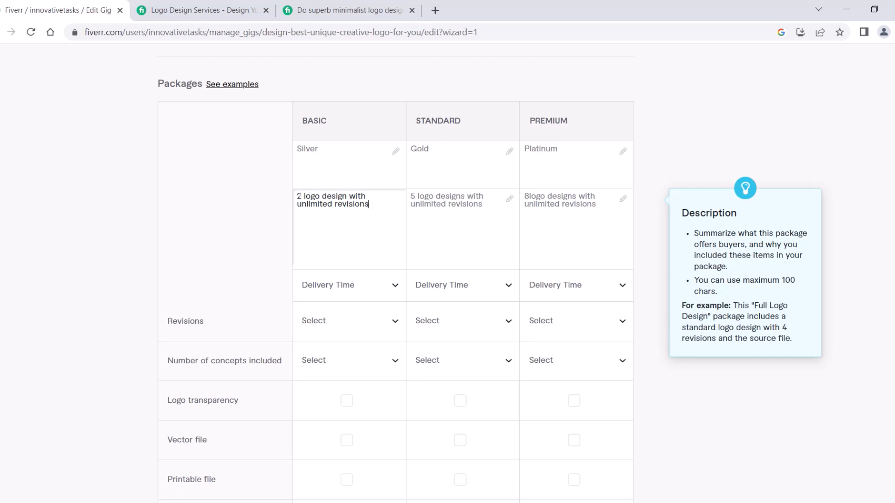
click(300, 193)
key(BackSpace)
text(3)
click(495, 210)
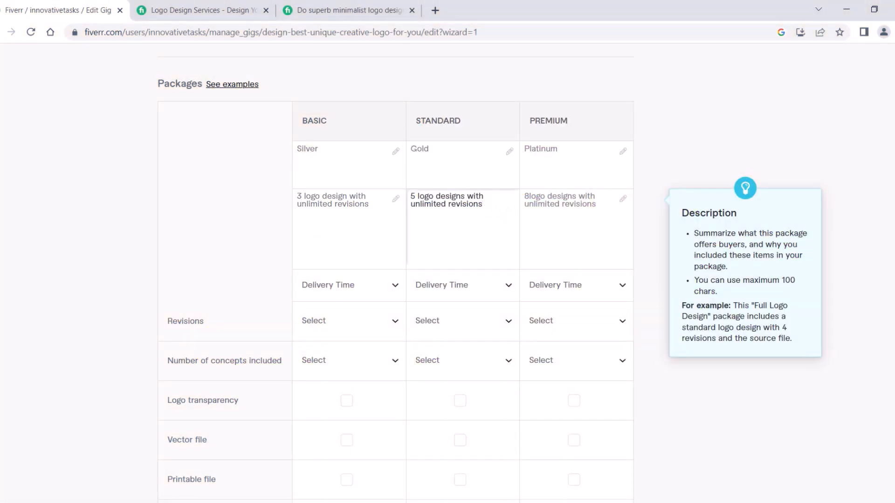
click(353, 185)
Set the delivery time to 1 day for the Basic and Standard packages and 2 days for Premium.
click(371, 285)
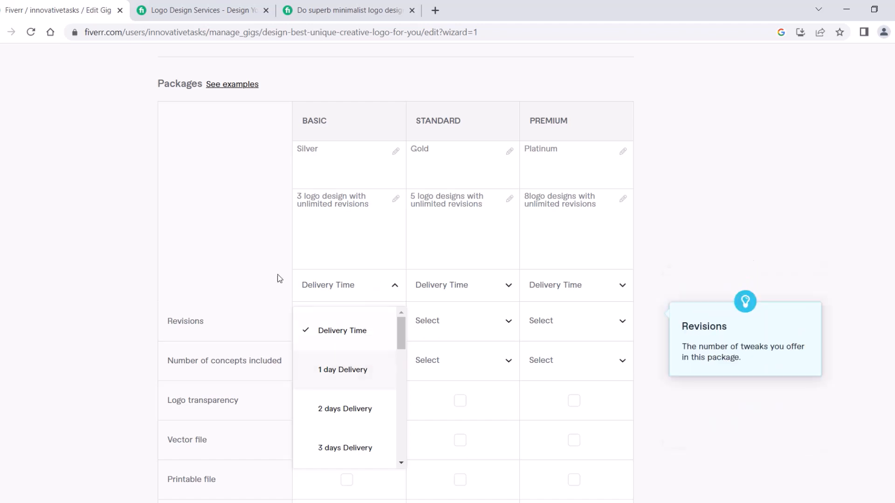
click(343, 367)
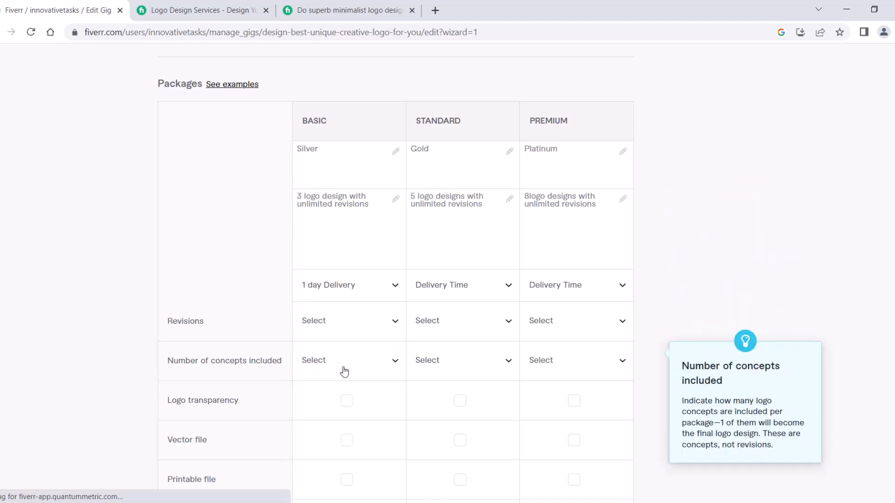
click(445, 289)
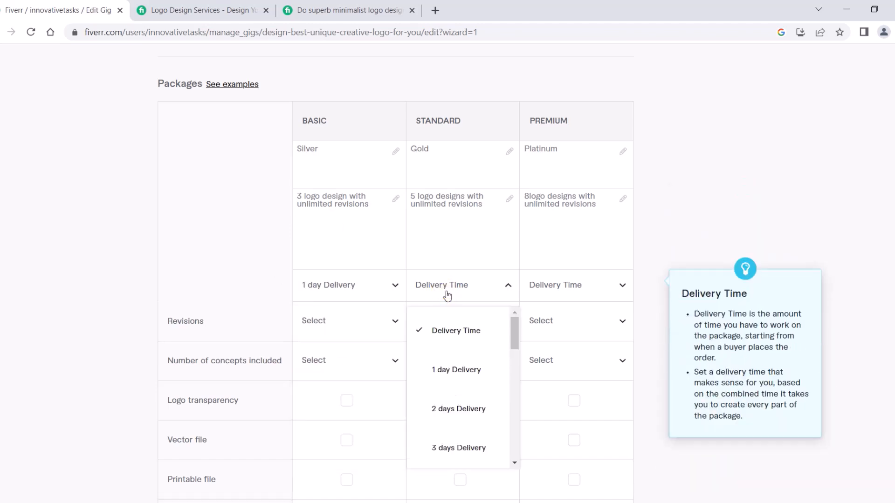
click(457, 370)
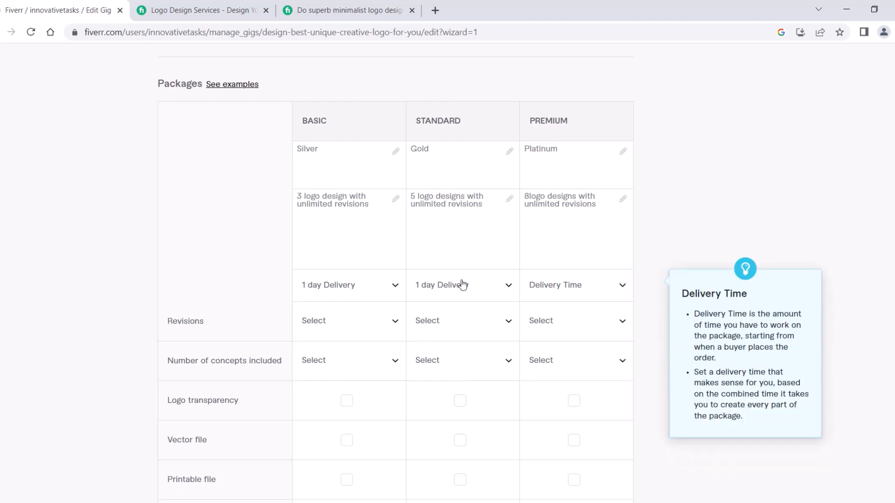
click(546, 282)
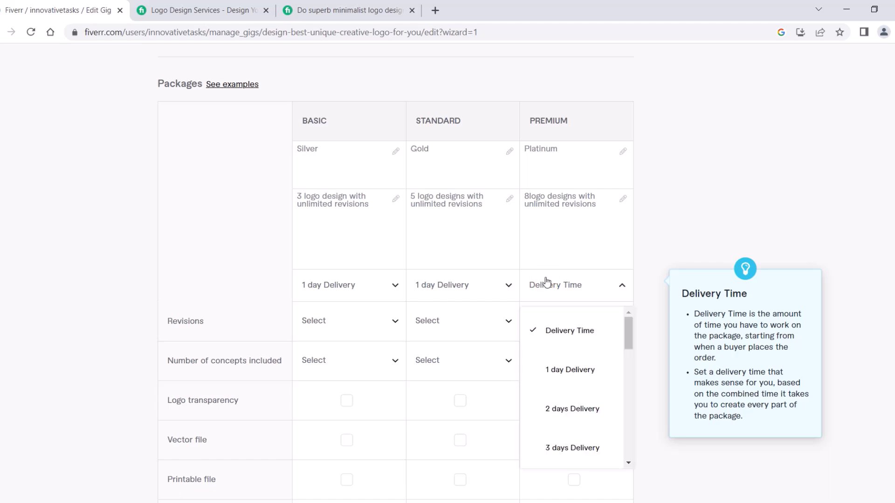
click(563, 408)
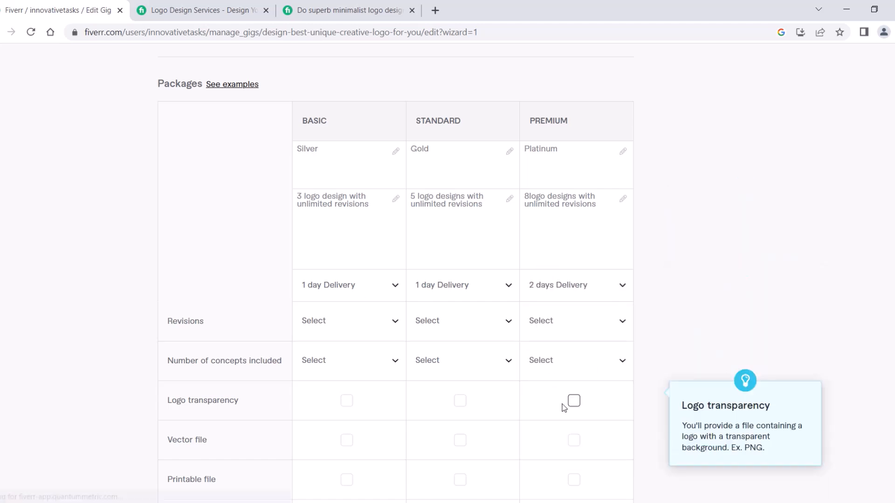
Look through the delivery time and revision options available for the Basic package.
click(326, 286)
scroll(335, 381, down, 2)
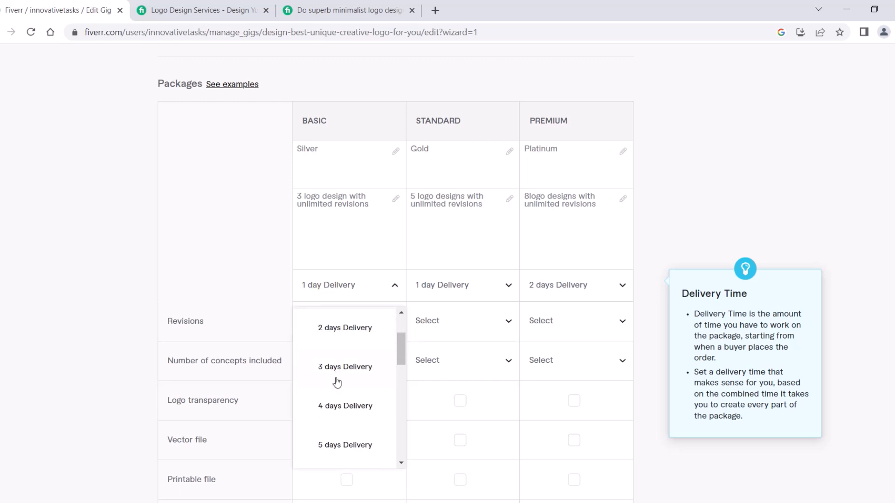
scroll(334, 381, up, 2)
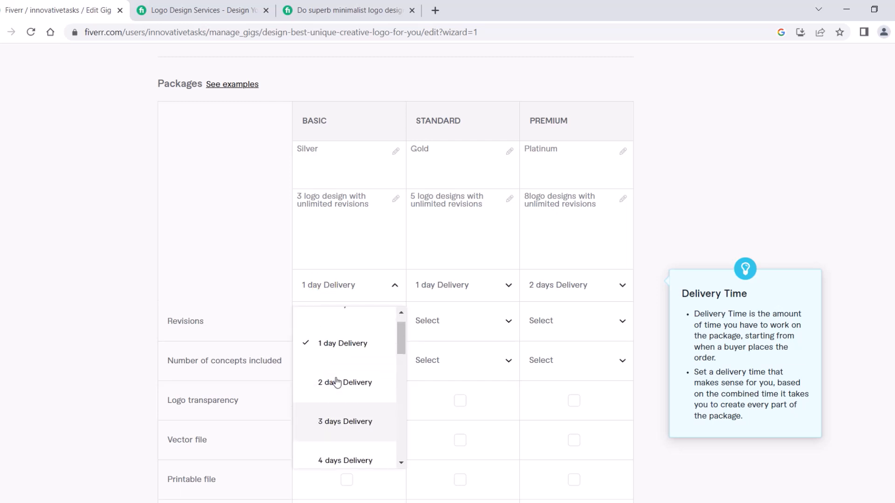
click(241, 252)
click(349, 327)
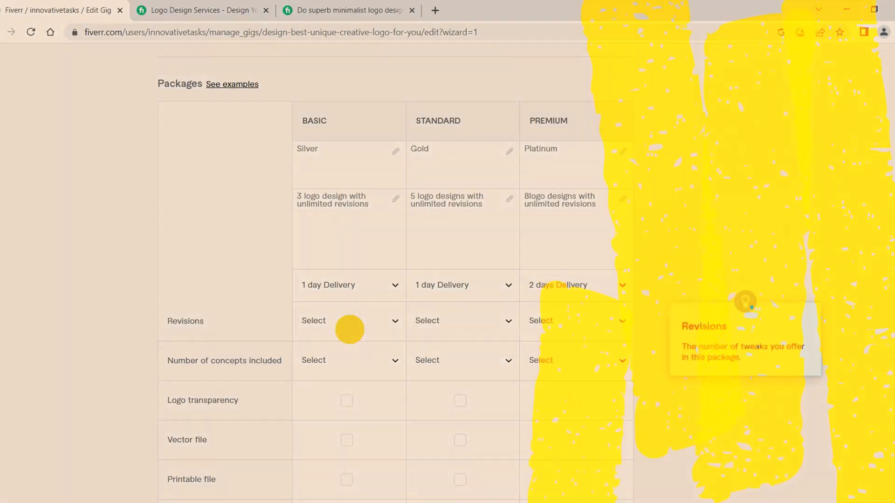
click(228, 233)
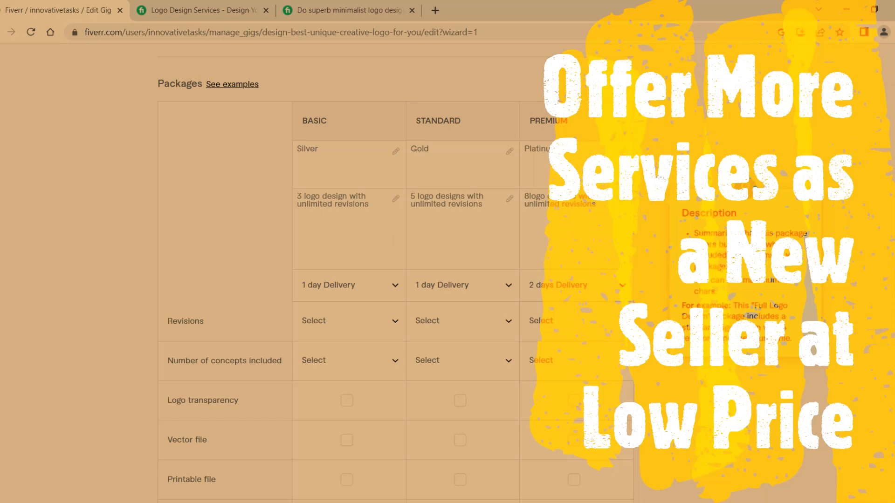
click(326, 324)
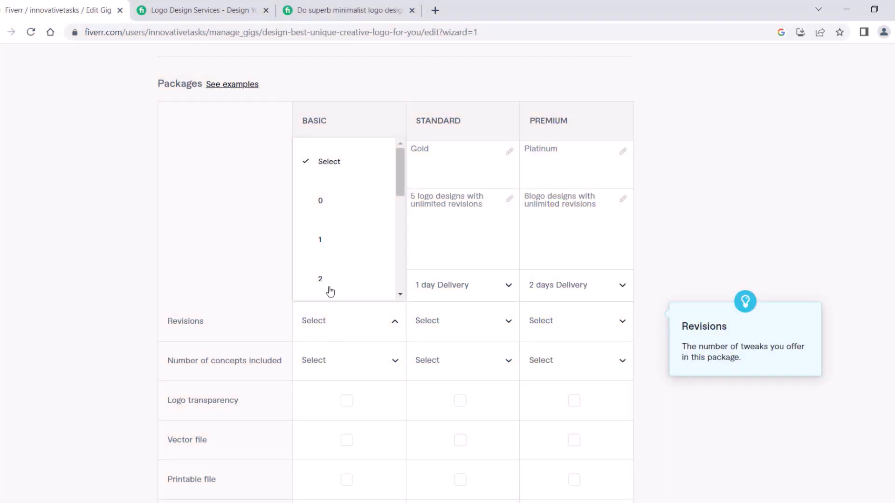
scroll(329, 247, down, 3)
scroll(331, 257, down, 3)
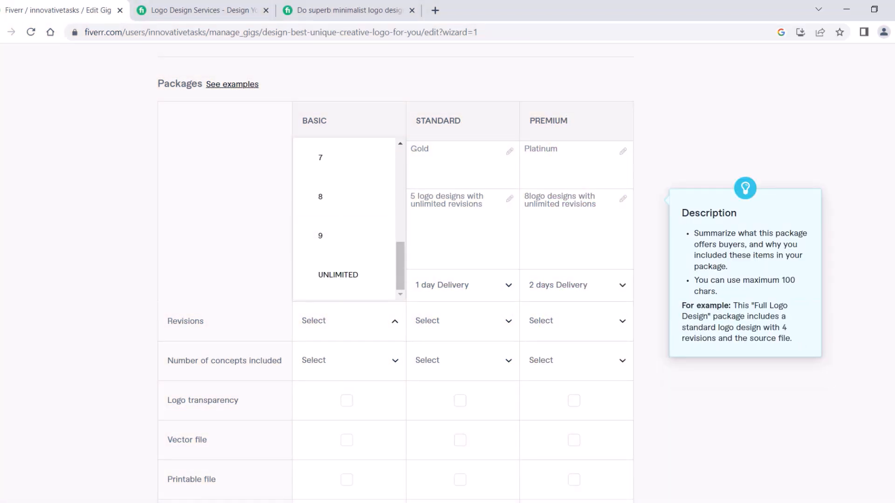
click(449, 208)
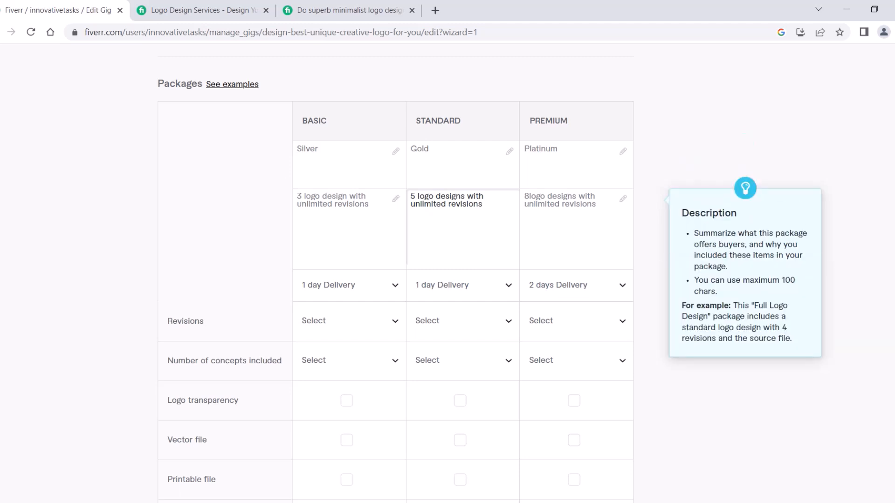
Set the revisions to UNLIMITED for the Basic, Standard and Premium packages.
click(325, 312)
scroll(328, 247, down, 5)
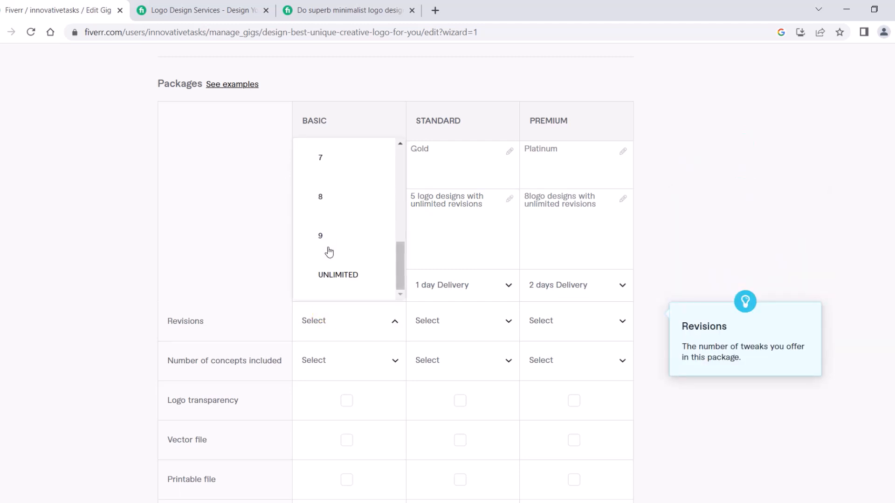
click(334, 273)
click(453, 328)
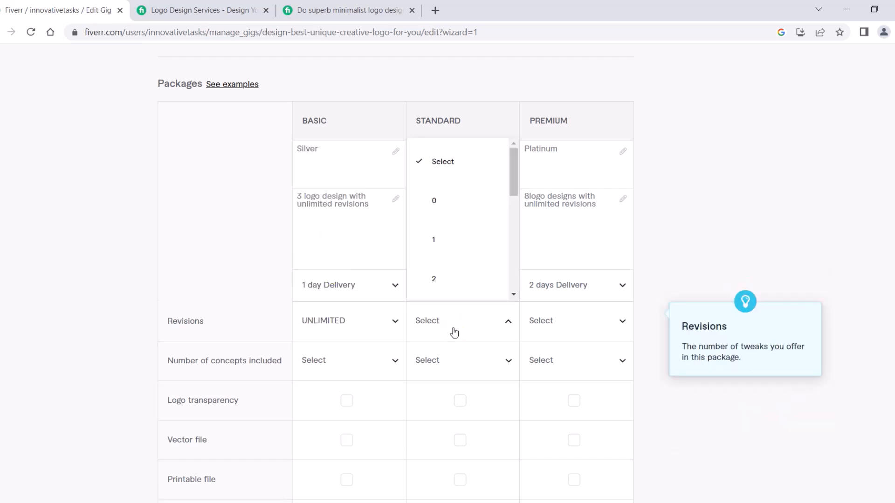
scroll(449, 260, down, 5)
click(454, 272)
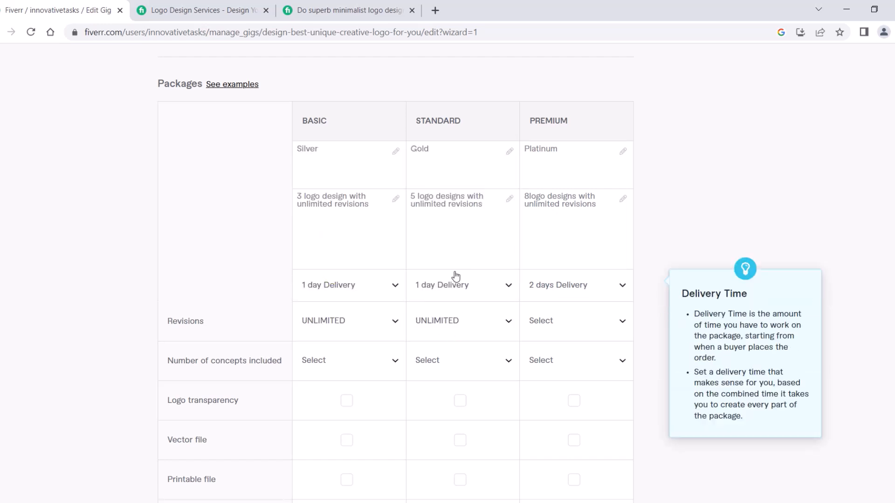
click(566, 319)
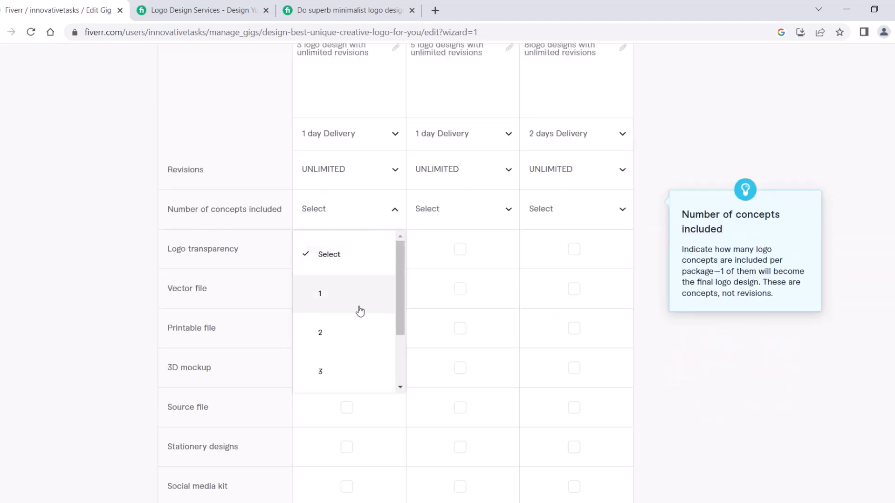
Set the number of concepts included to 2 for Basic, 3 for Standard and 4 for Premium.
click(349, 333)
click(461, 200)
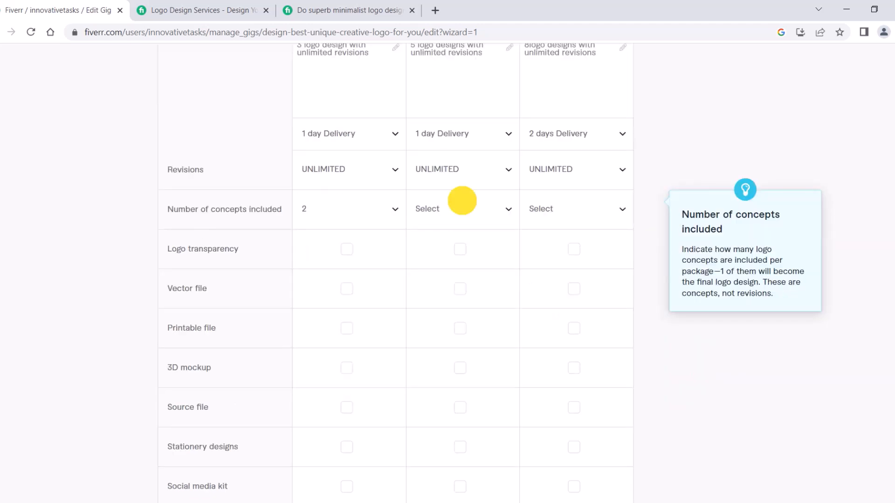
click(457, 365)
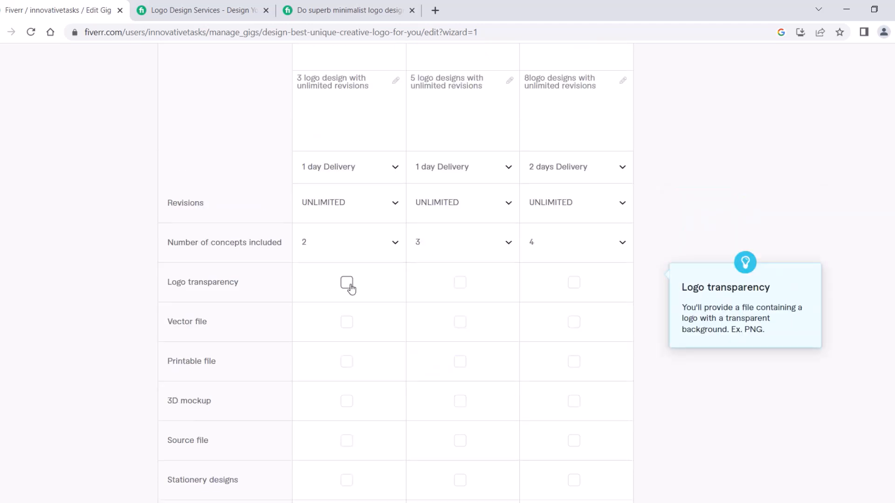
Review the packages table from the names and descriptions through the optional features to the price row.
scroll(261, 276, down, 4)
scroll(261, 279, up, 4)
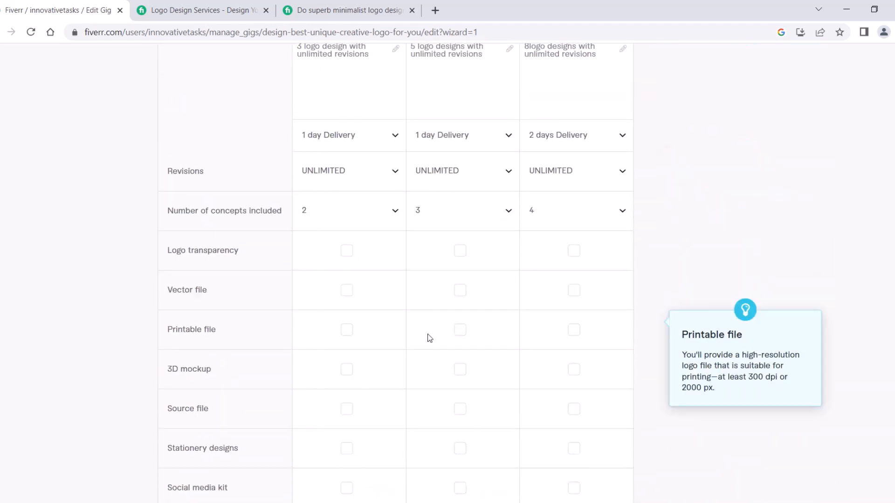
scroll(427, 337, up, 4)
scroll(427, 338, down, 6)
scroll(474, 310, down, 1)
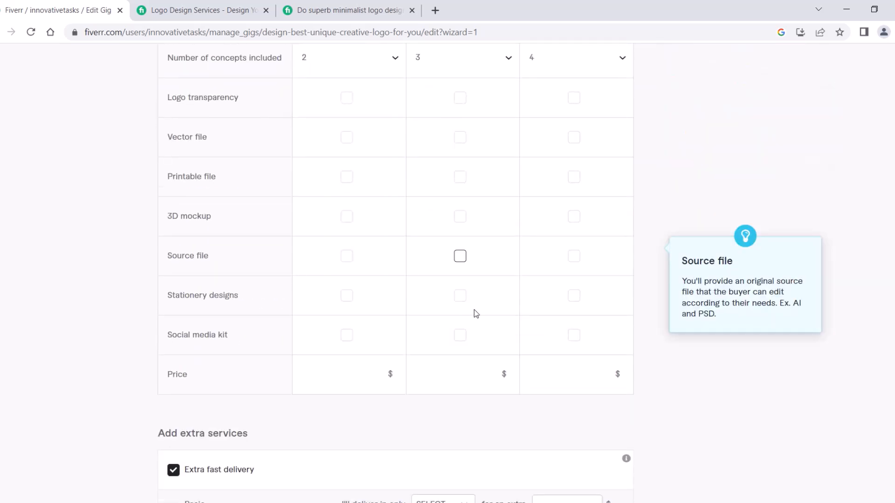
scroll(485, 197, up, 5)
scroll(571, 180, up, 3)
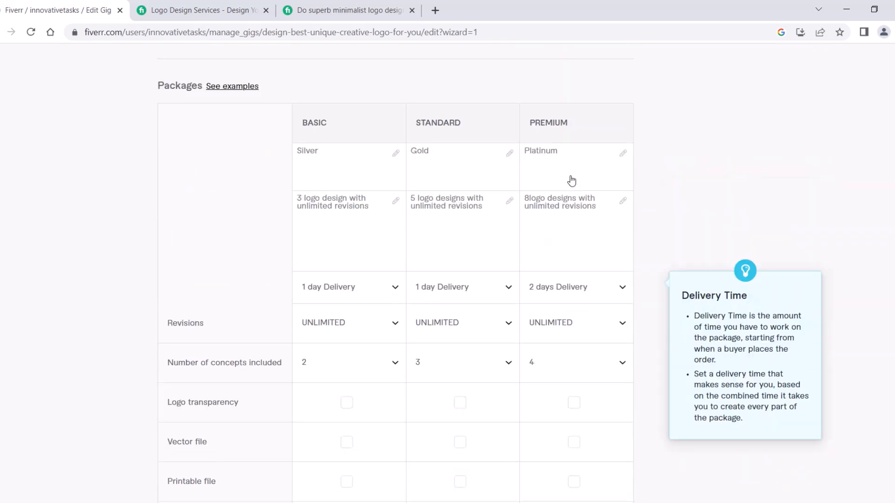
scroll(571, 220, down, 1)
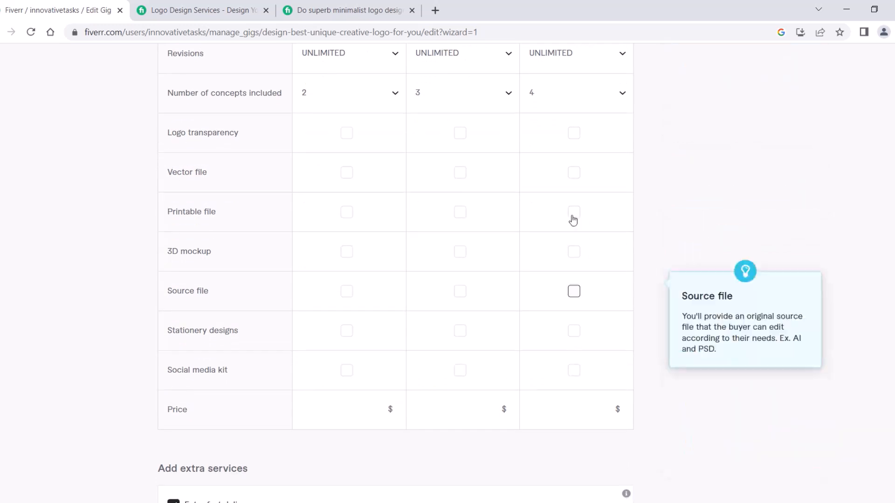
scroll(255, 232, up, 2)
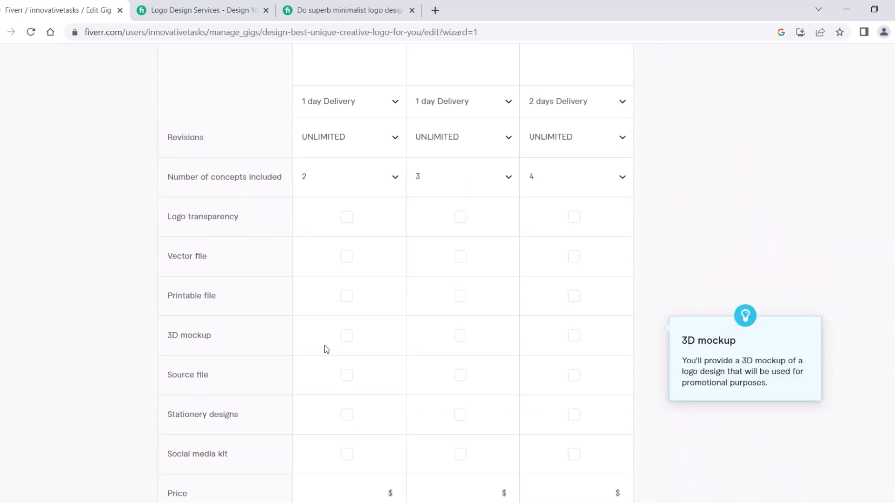
Include logo transparency in all three packages and a vector file in the Standard and Premium packages.
click(346, 217)
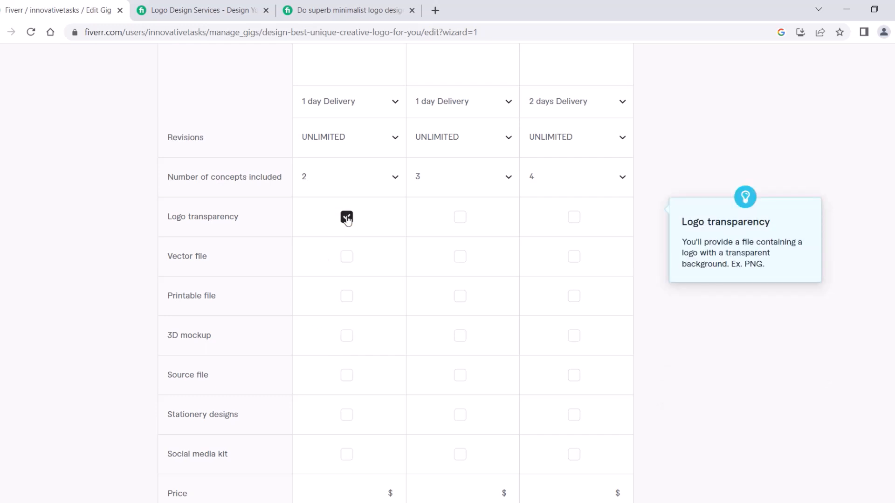
click(460, 217)
click(574, 217)
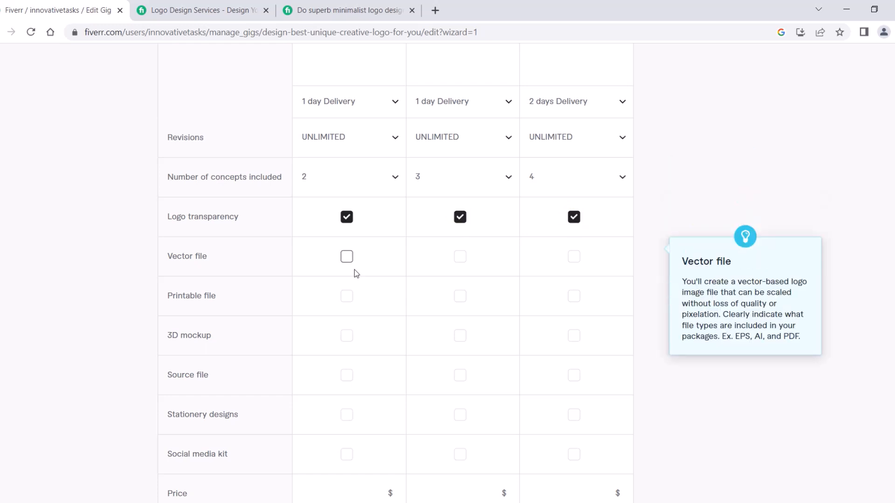
click(457, 257)
click(573, 257)
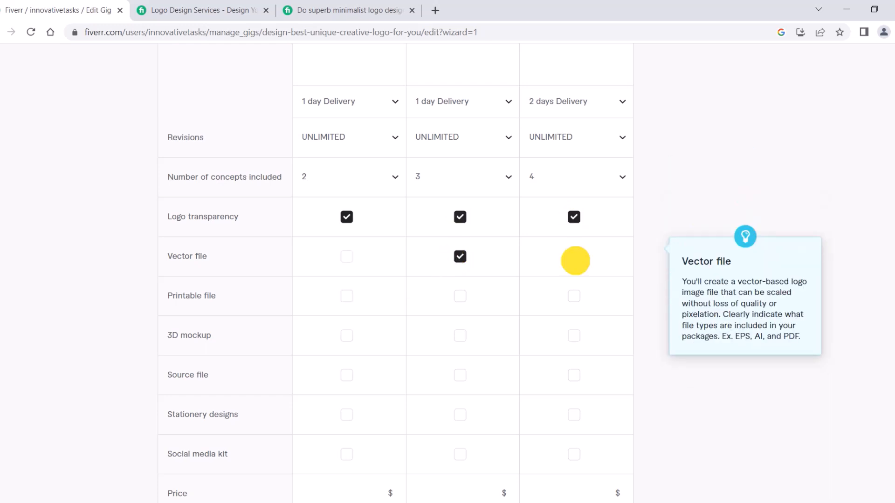
Include a printable file in the Standard and Premium packages.
scroll(473, 315, up, 4)
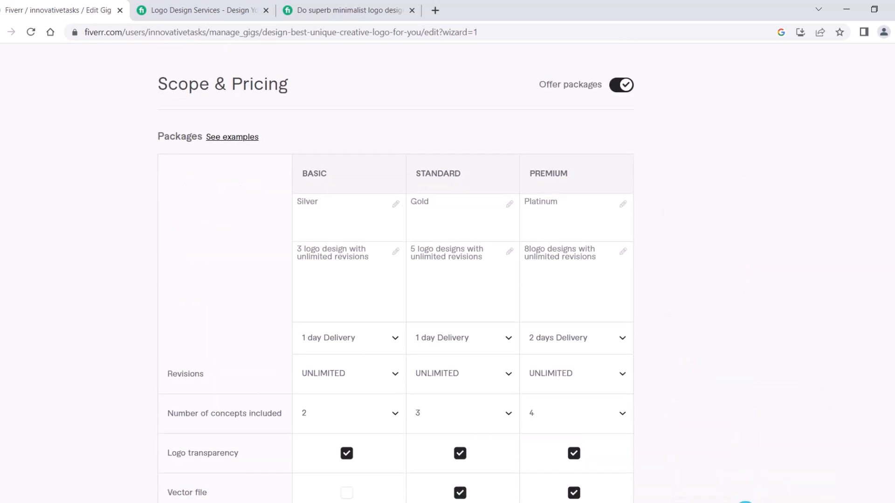
scroll(515, 334, down, 4)
scroll(515, 334, down, 1)
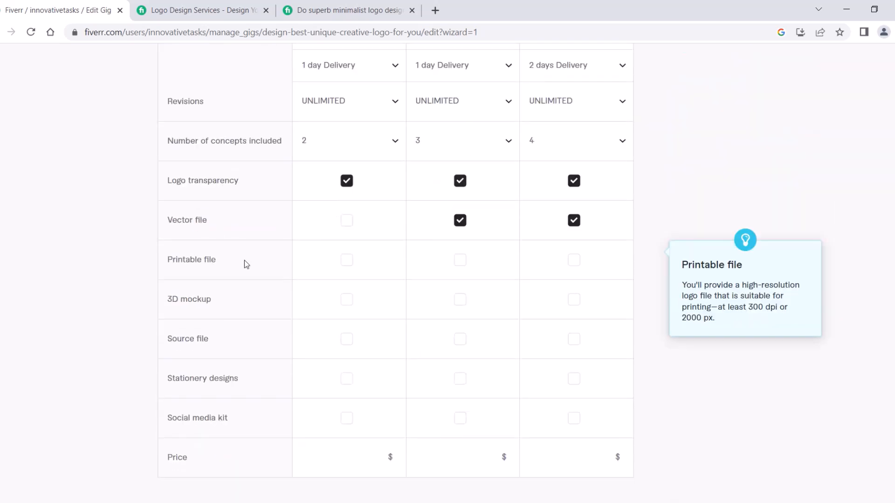
click(460, 259)
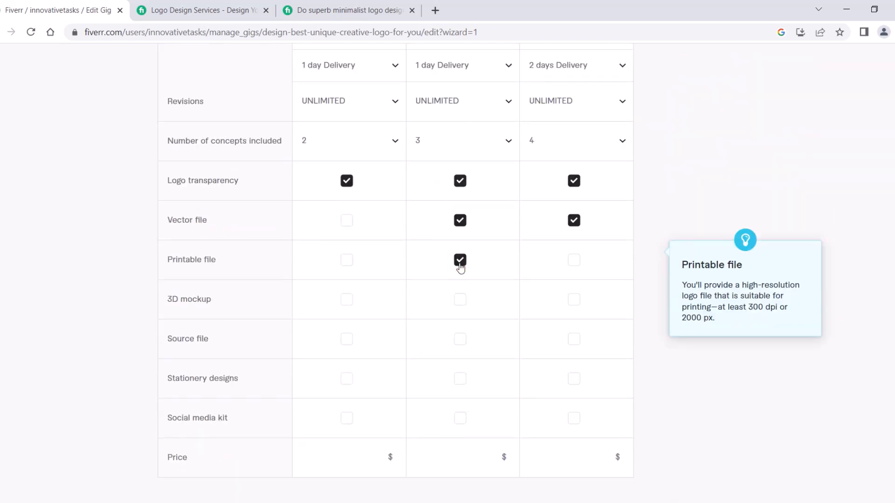
click(574, 259)
Include a 3D mockup in all three packages and the source file in the Basic package.
click(346, 299)
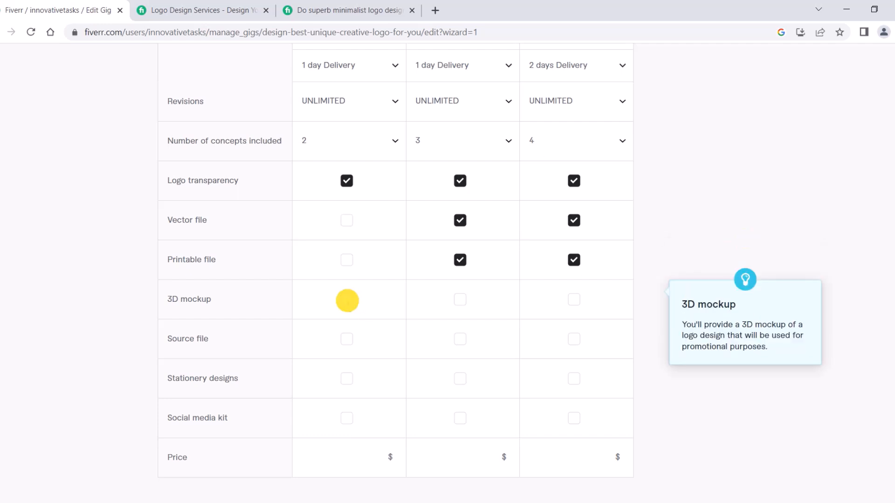
click(461, 301)
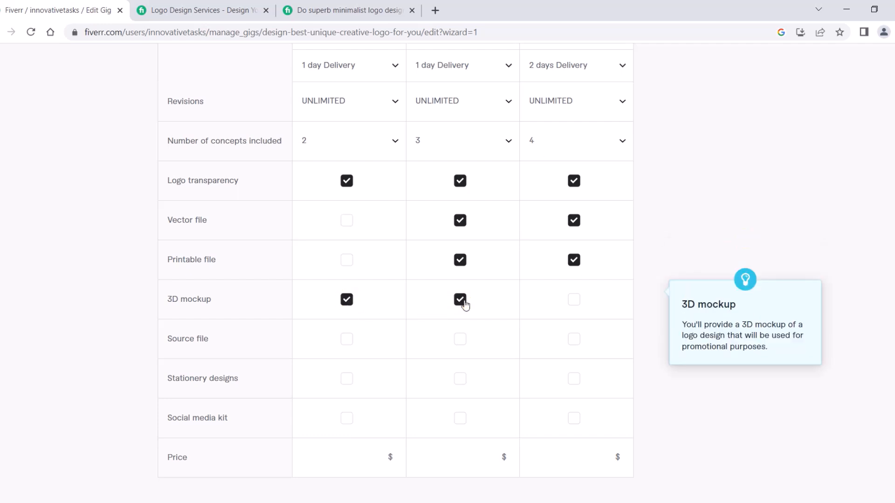
click(575, 302)
click(346, 339)
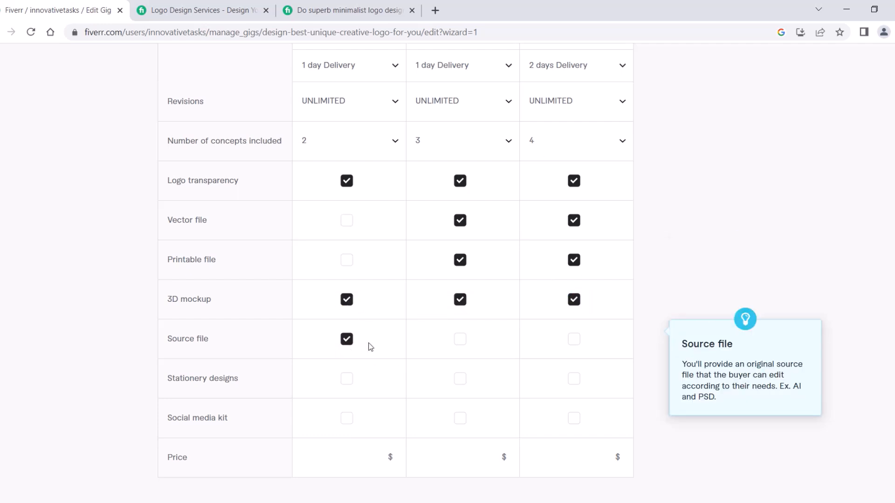
Include the source file in the Standard and Premium packages and price Basic, Standard and Premium at $5, $20 and $30.
click(461, 341)
click(572, 340)
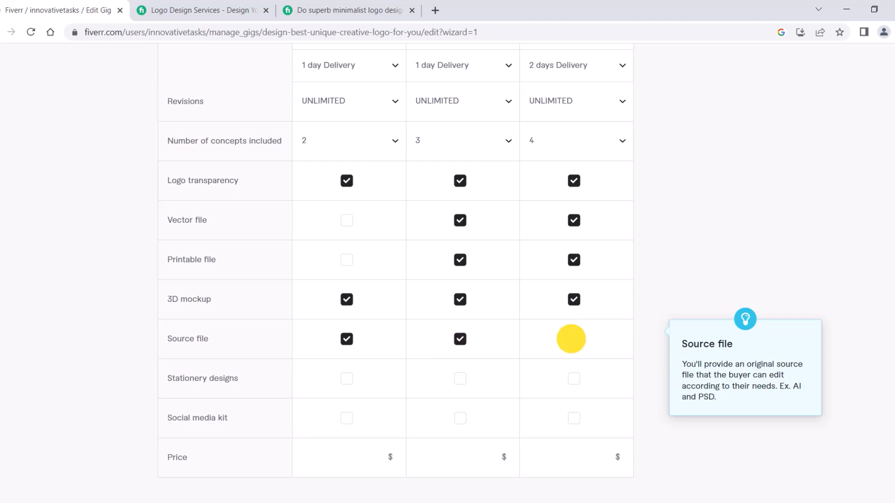
scroll(374, 363, down, 2)
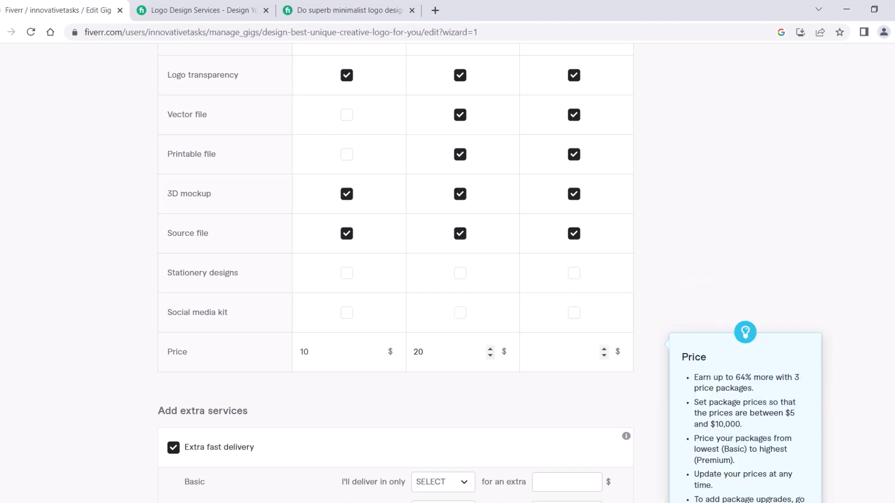
click(539, 351)
text(30)
click(339, 354)
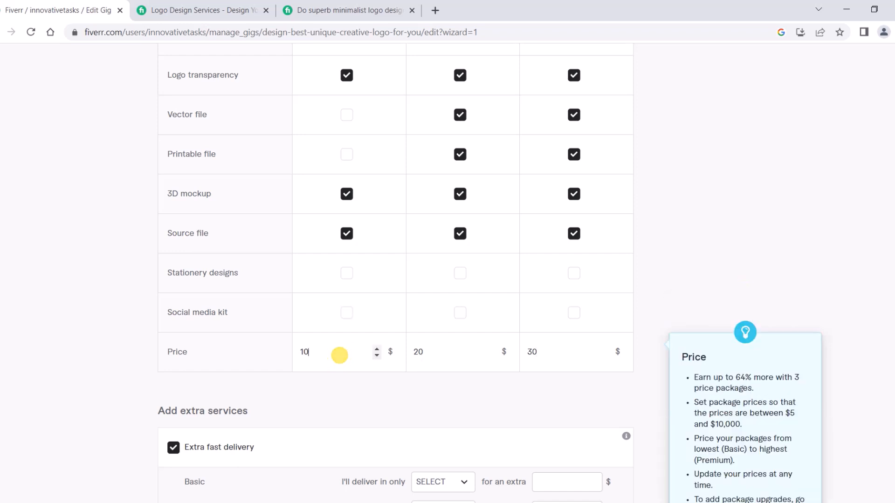
key(BackSpace)
Review the extra fast delivery options against the delivery times, features and prices in the packages table.
scroll(341, 359, down, 4)
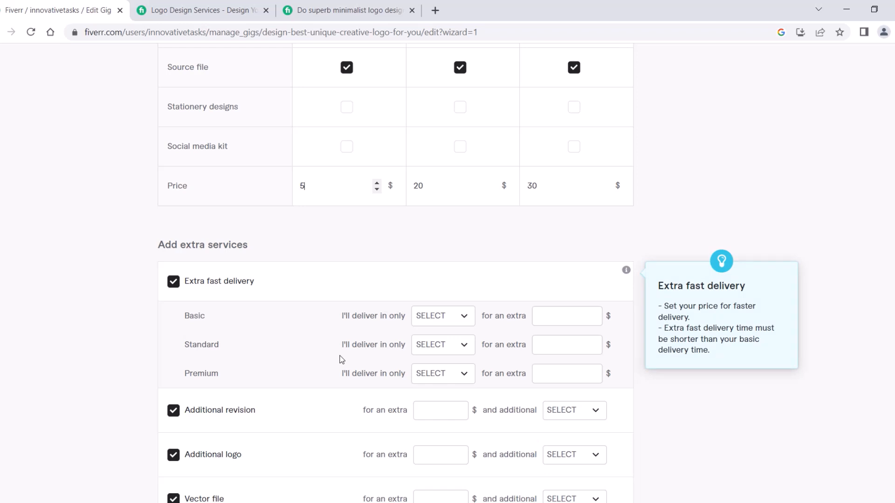
scroll(153, 242, down, 2)
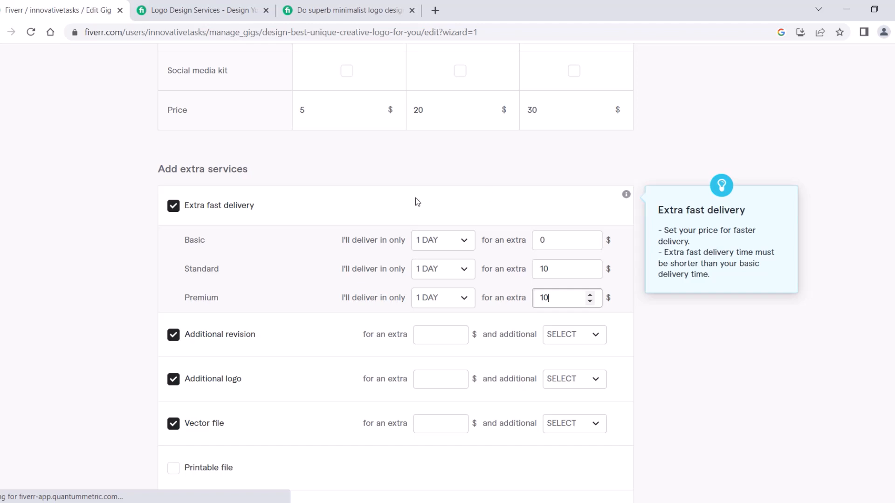
scroll(415, 197, up, 8)
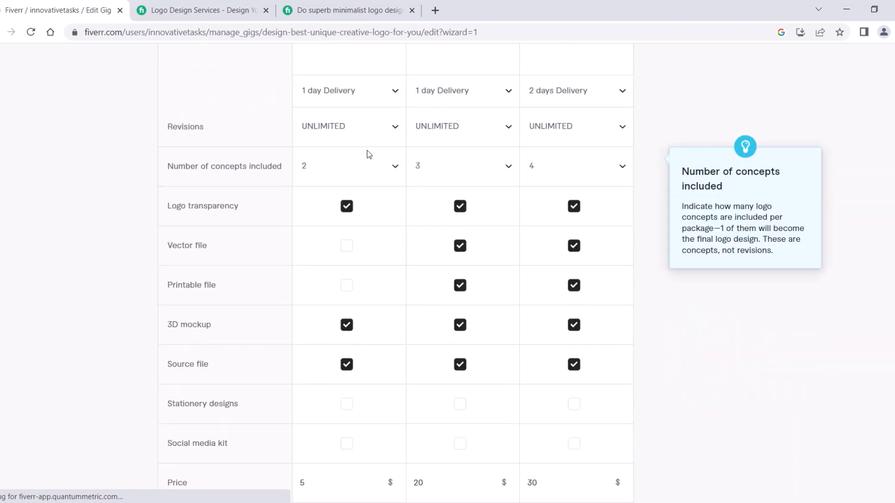
scroll(395, 191, up, 5)
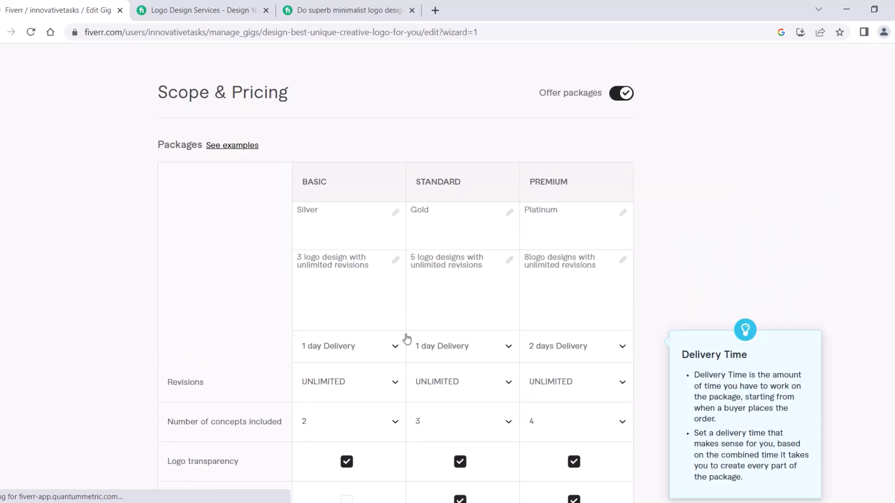
scroll(407, 339, down, 14)
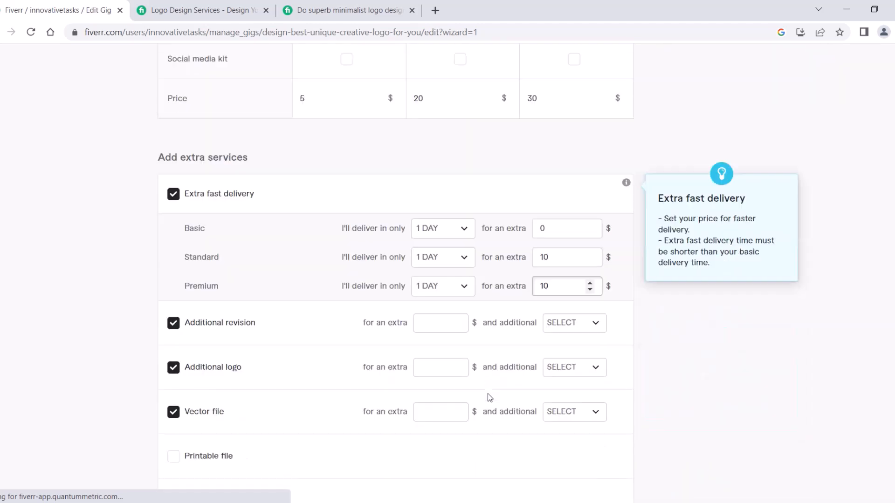
scroll(489, 397, down, 1)
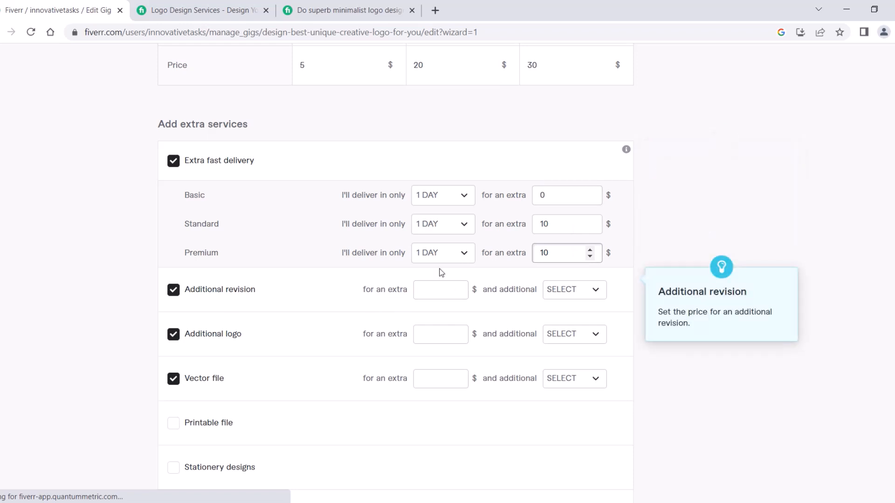
scroll(441, 273, up, 8)
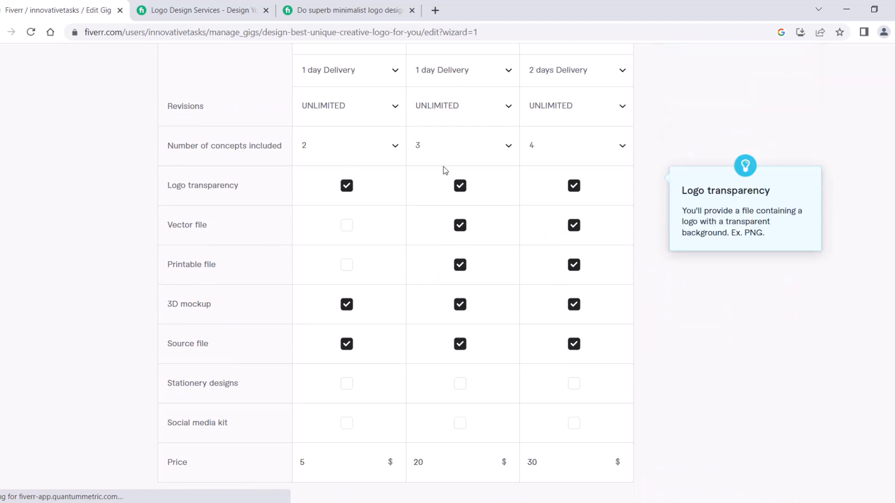
Offer an additional revision for an extra $5 and 1 additional day.
scroll(451, 343, down, 10)
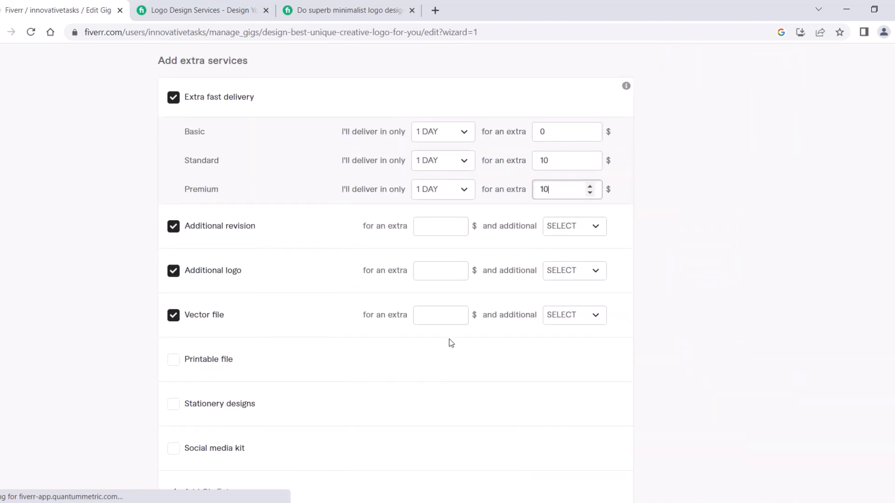
click(433, 202)
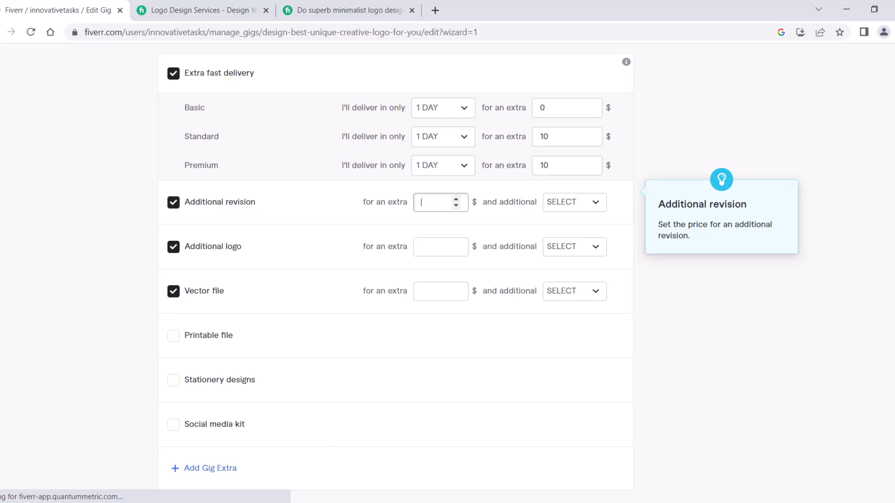
click(574, 202)
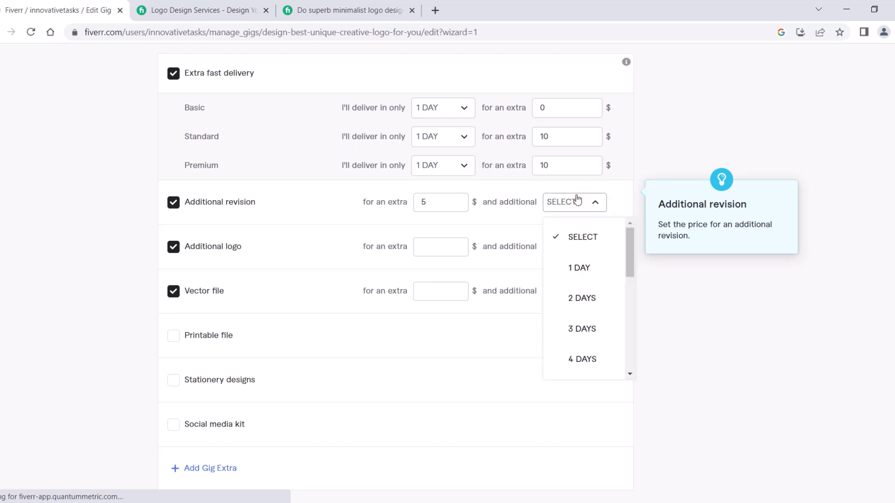
click(576, 268)
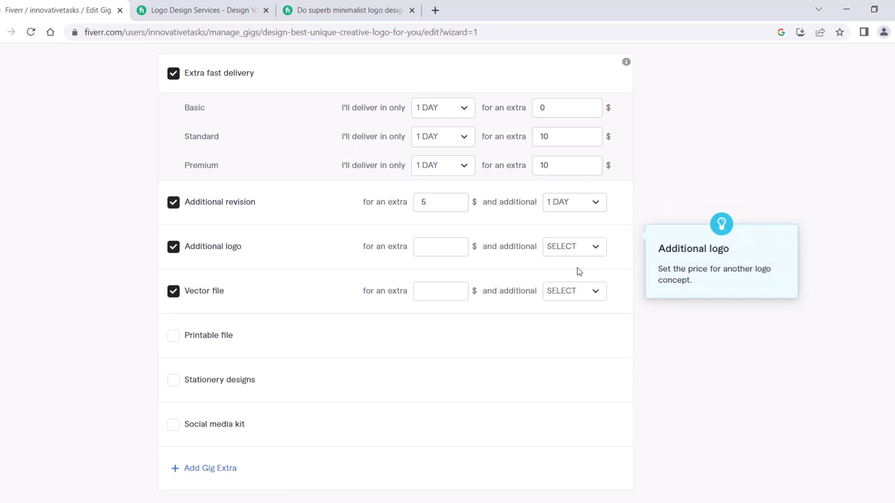
click(565, 202)
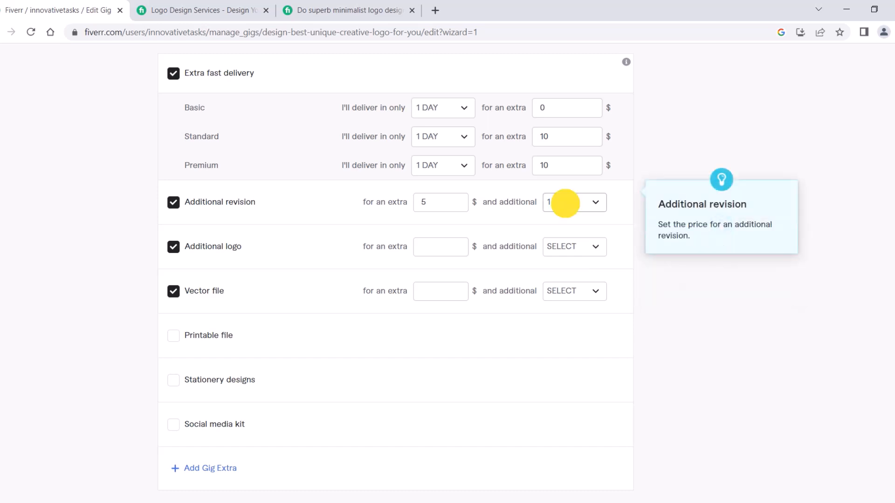
click(398, 232)
Offer an additional logo for an extra $10 and 1 additional day.
click(429, 248)
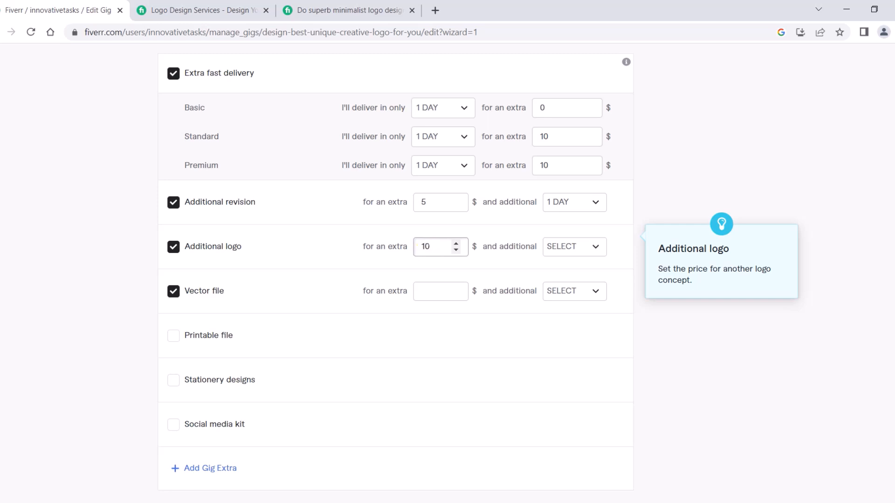
text(10)
click(567, 246)
click(568, 311)
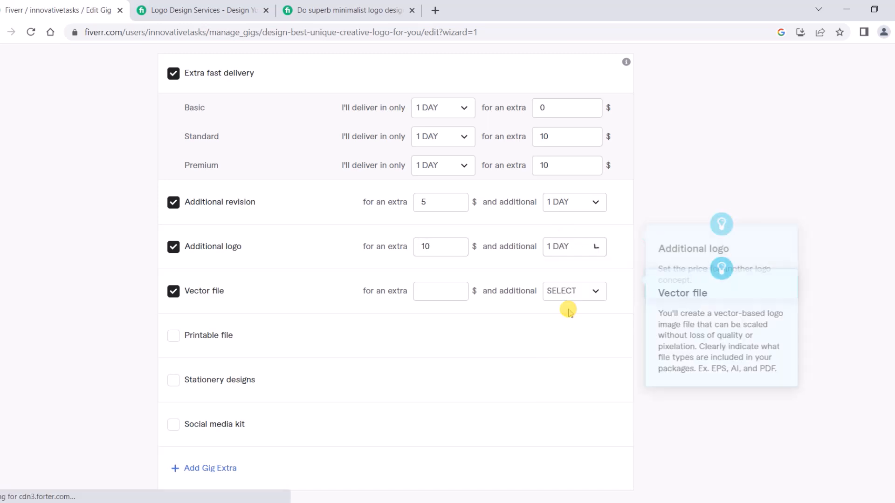
Offer the vector file as an extra service for $5 and 1 additional day.
click(426, 288)
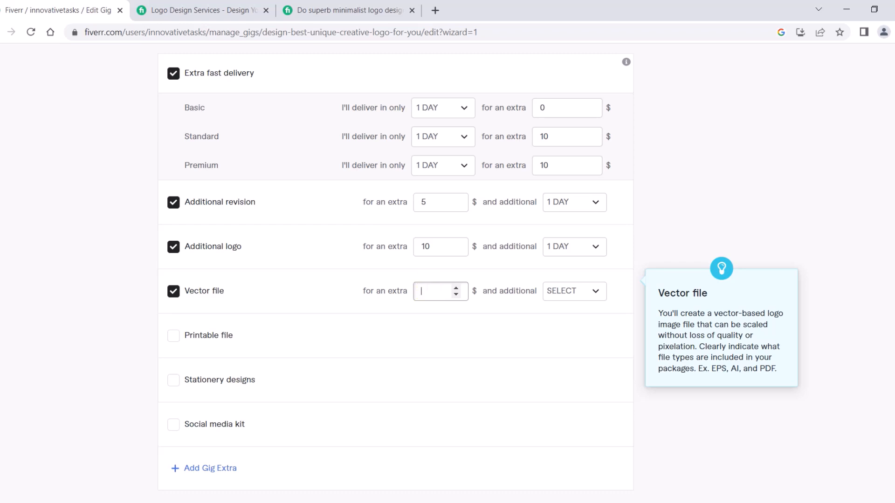
text(5)
click(565, 290)
click(567, 357)
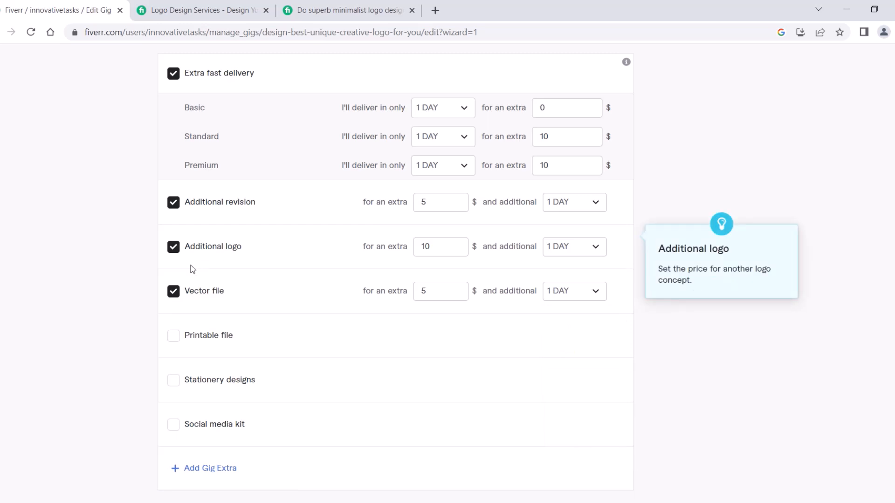
Recheck the whole Scope & Pricing page, from the package descriptions and features to the prices and extra services.
click(425, 210)
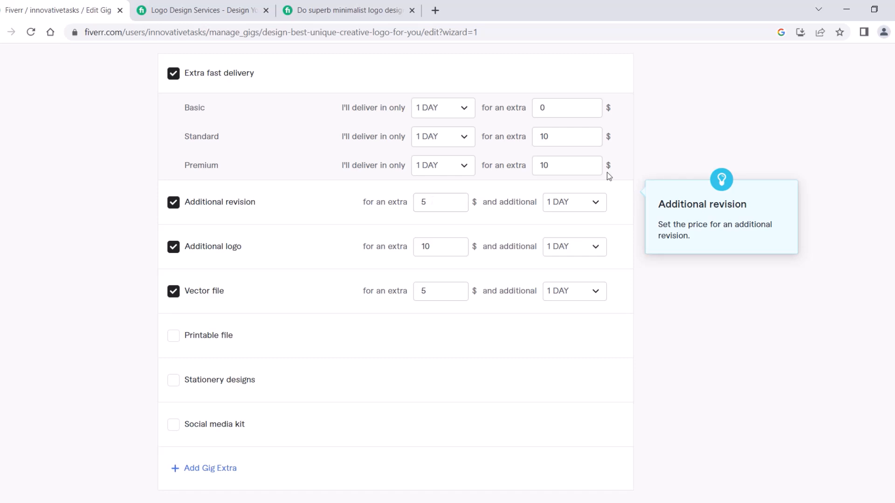
scroll(522, 333, up, 5)
scroll(523, 335, up, 12)
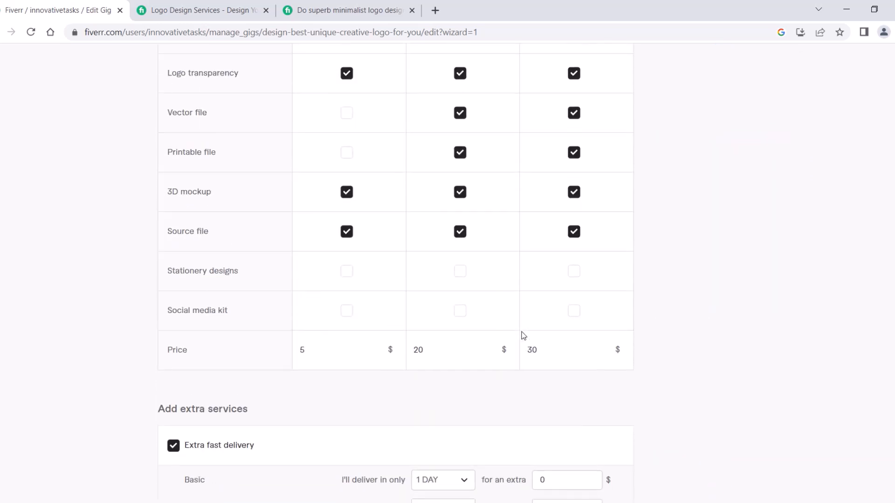
scroll(523, 336, down, 8)
scroll(524, 336, down, 8)
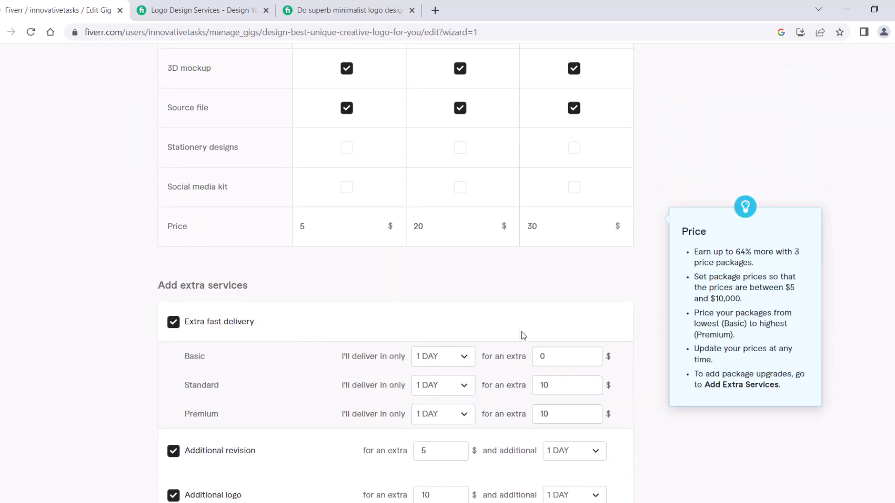
scroll(523, 335, up, 14)
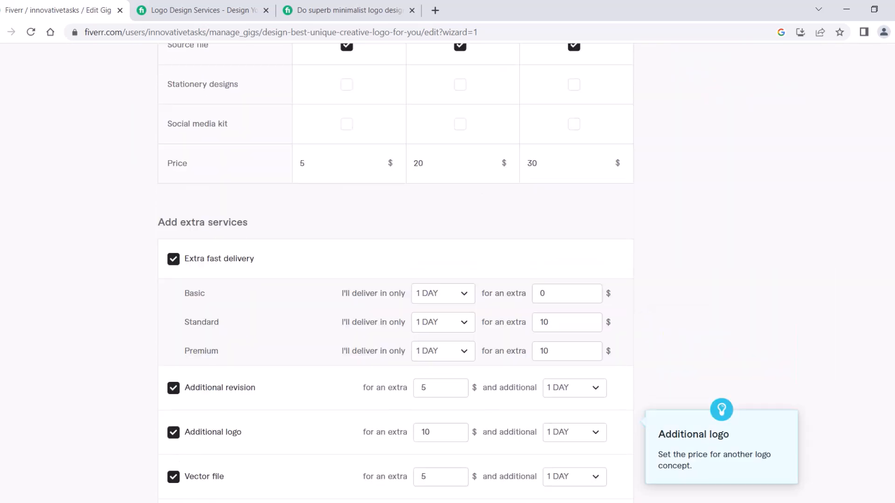
scroll(523, 335, up, 1)
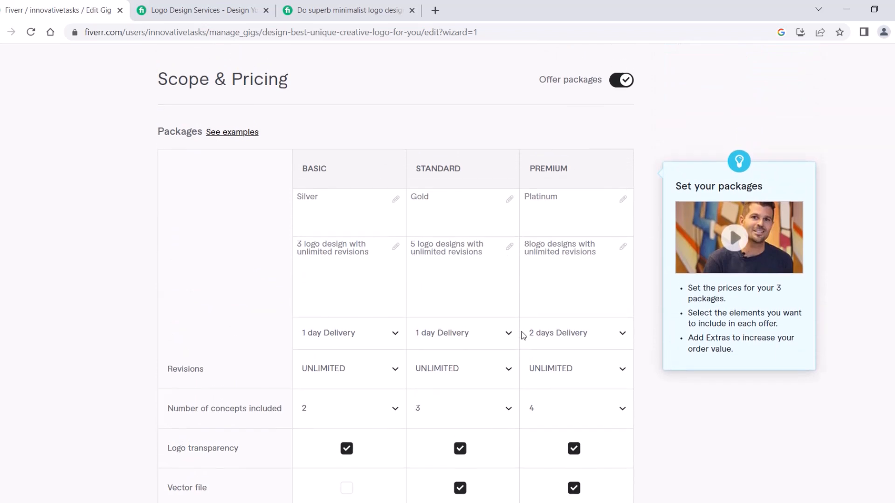
scroll(524, 336, down, 1)
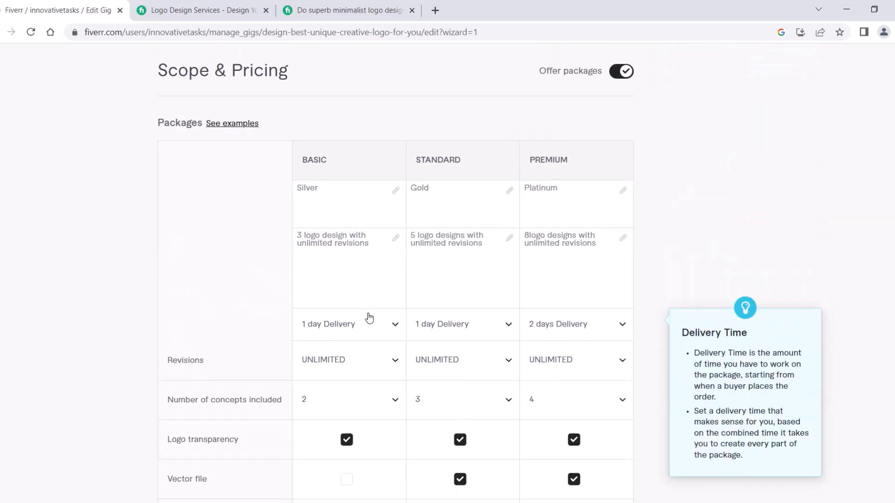
scroll(369, 317, down, 2)
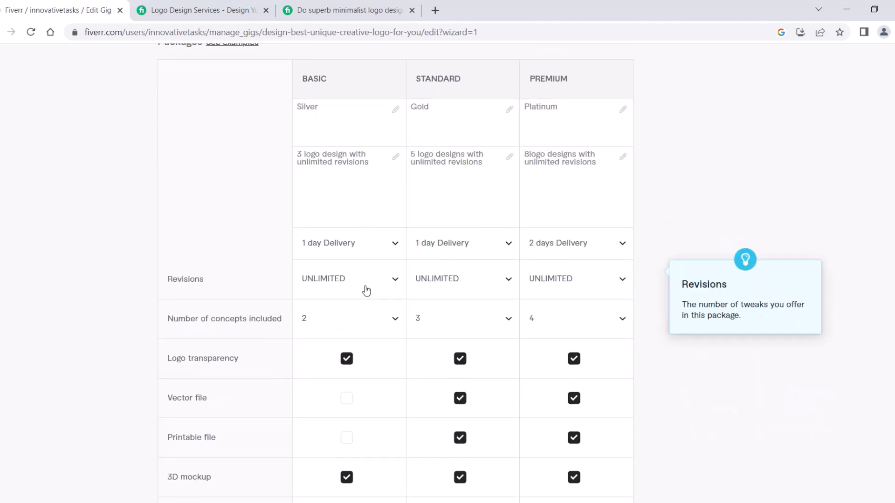
scroll(366, 290, down, 3)
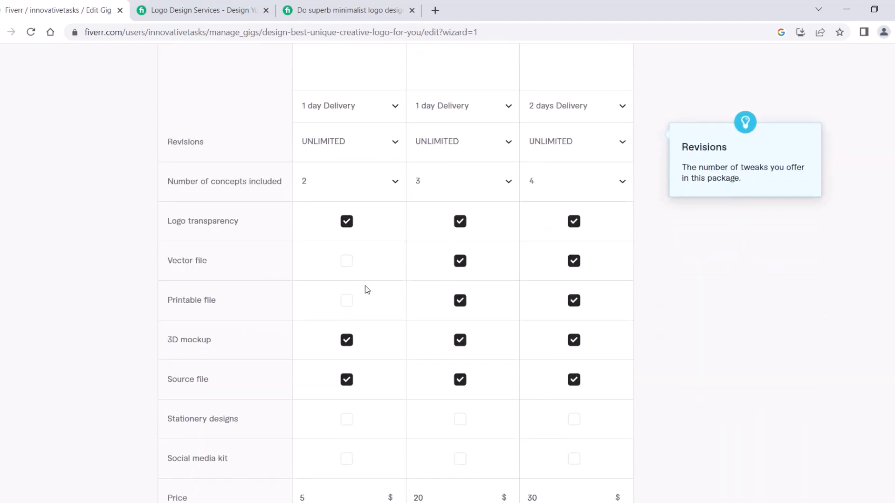
scroll(366, 289, down, 3)
scroll(365, 289, down, 10)
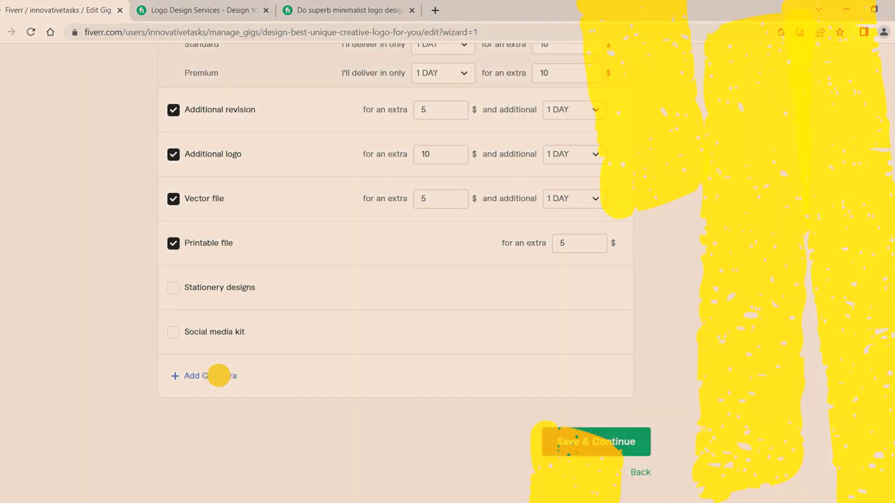
Add a blank custom gig extra and try to save the pricing page.
click(218, 375)
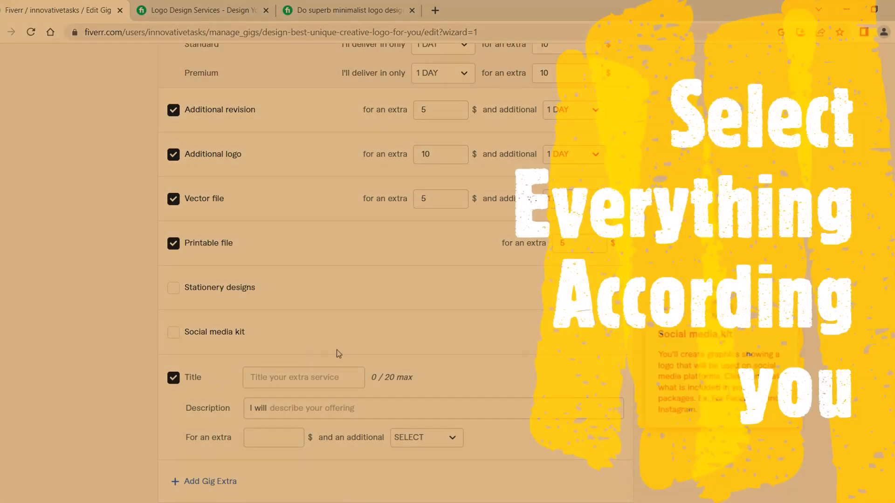
scroll(336, 349, down, 3)
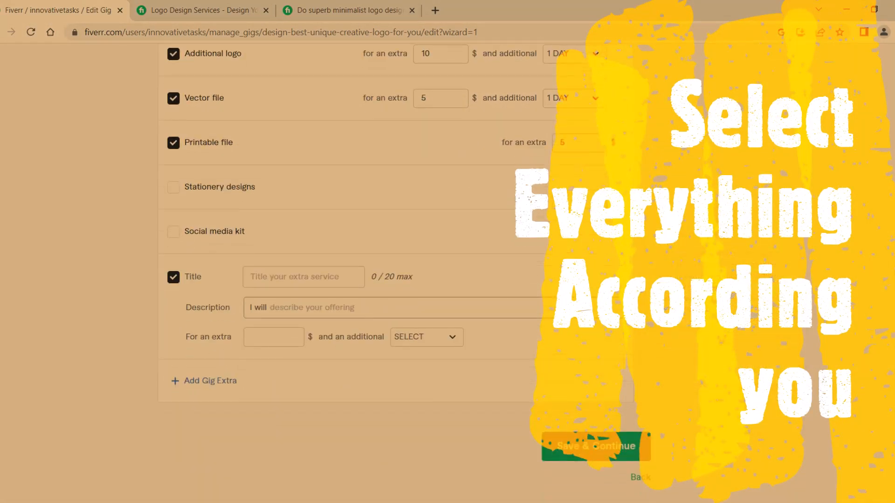
scroll(501, 325, down, 1)
click(585, 392)
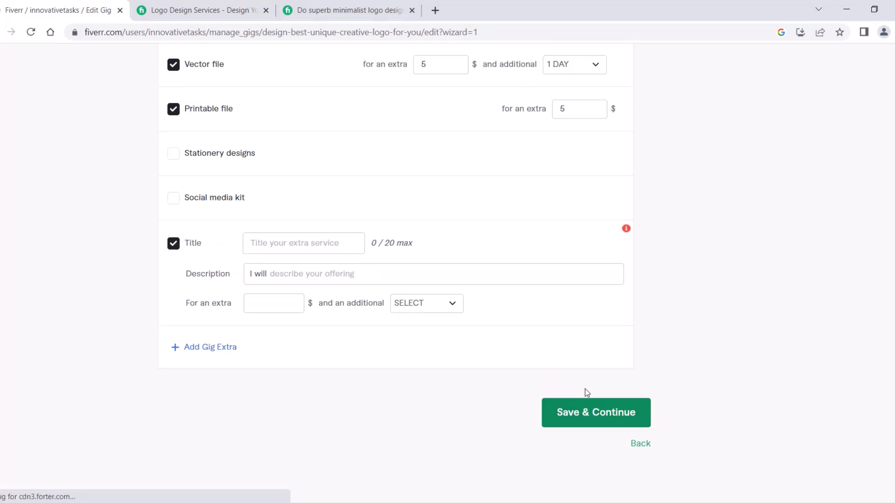
Deselect the blank custom gig extra.
scroll(410, 294, down, 8)
scroll(412, 293, down, 2)
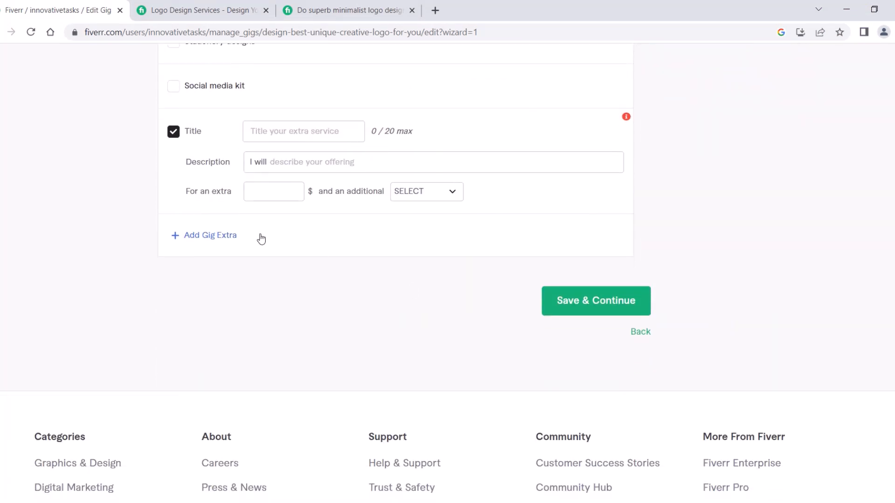
click(174, 132)
Reset the extra fast delivery time to SELECT for the Standard and Basic packages.
scroll(176, 141, up, 6)
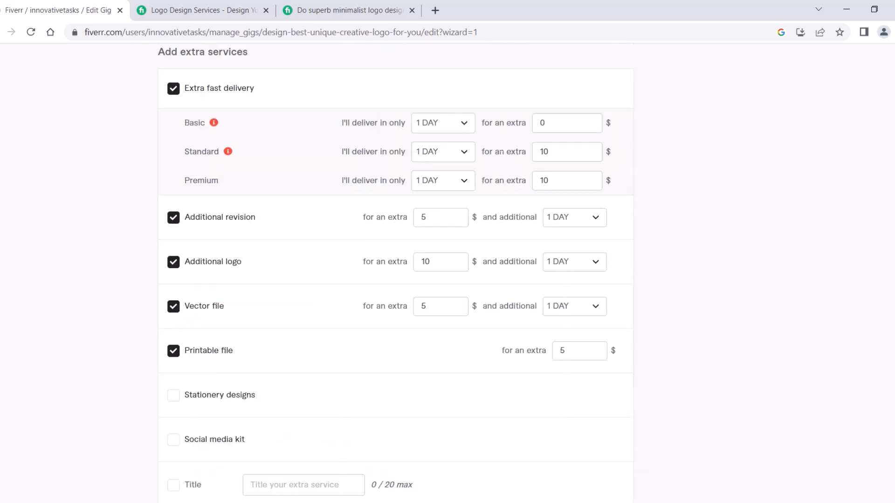
scroll(309, 220, up, 3)
click(442, 288)
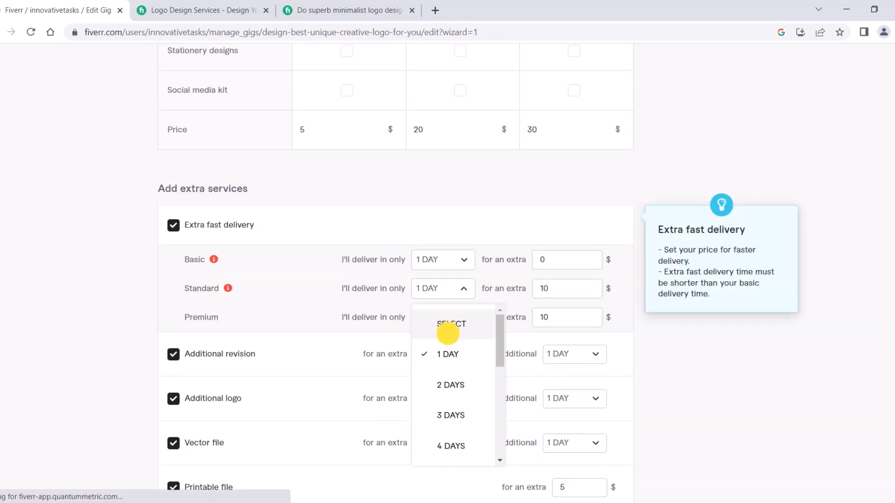
click(447, 326)
click(432, 260)
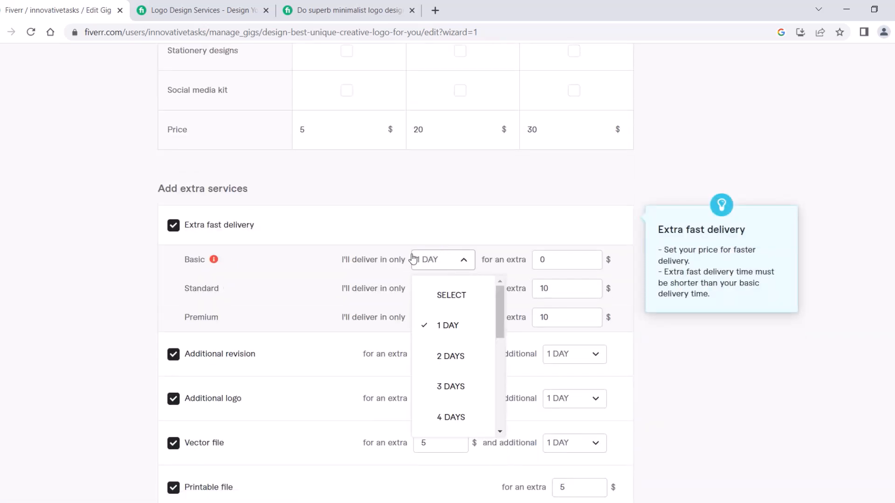
click(430, 292)
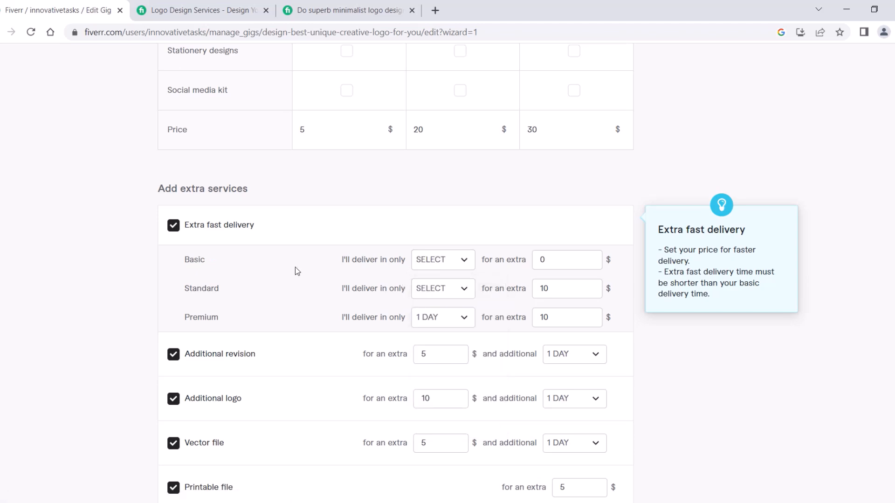
Set the Standard package's extra fast delivery price to $0 and save the pricing page to continue.
scroll(308, 274, up, 7)
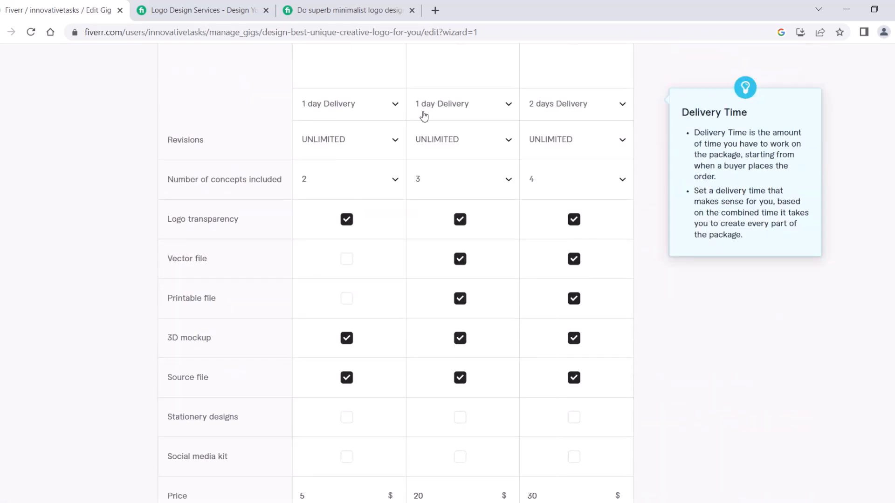
scroll(463, 219, down, 6)
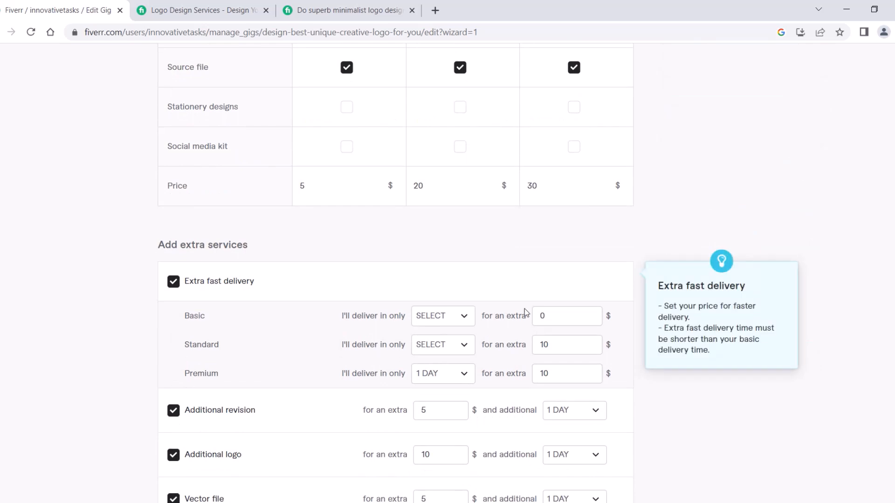
double_click(544, 344)
text(0)
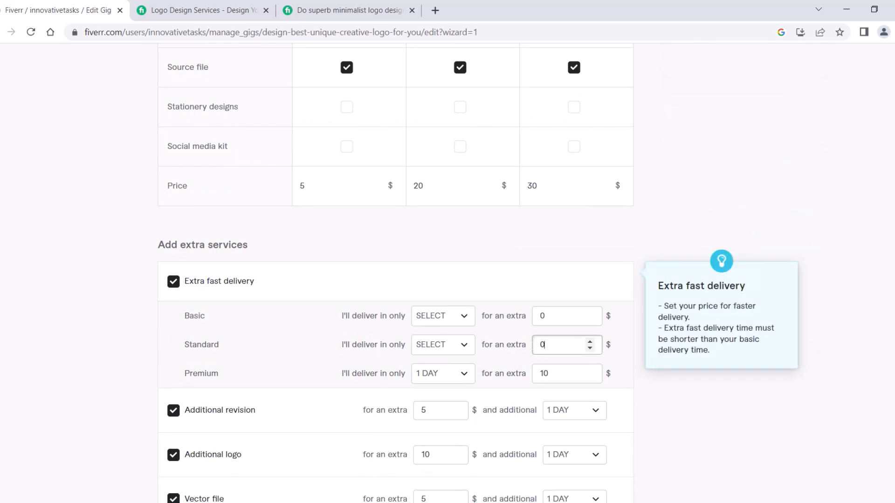
scroll(590, 317, down, 12)
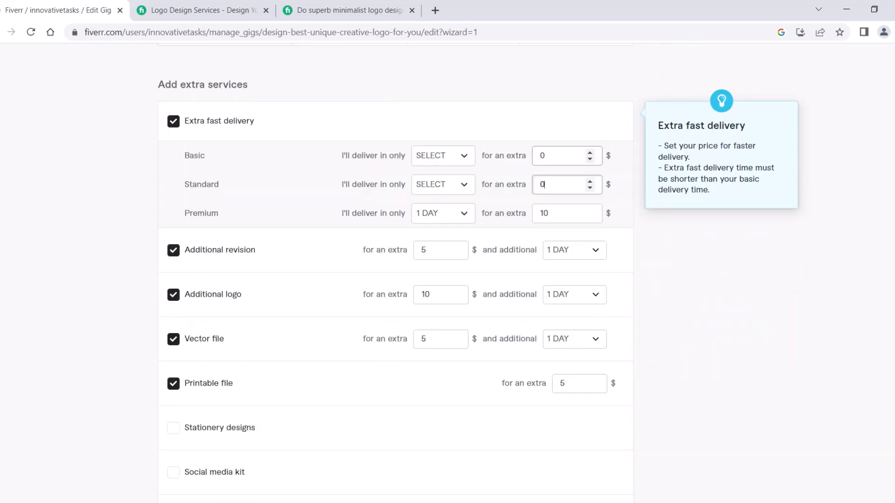
click(572, 272)
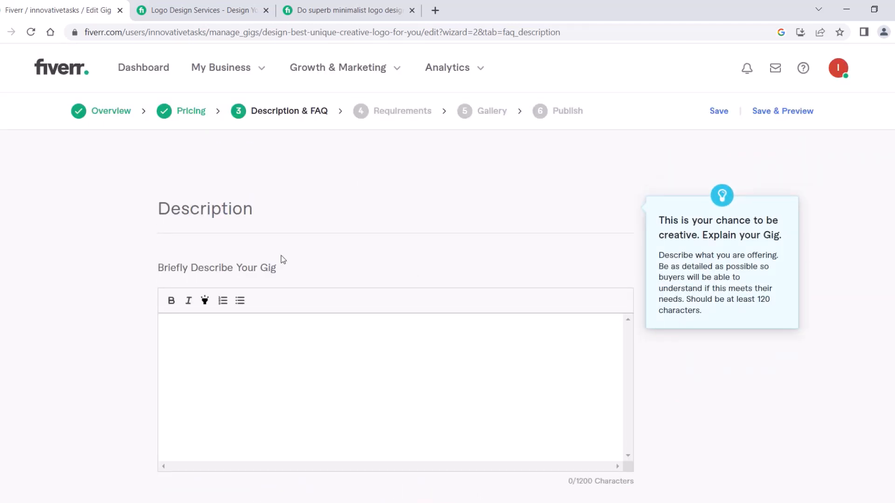
Examine the About the seller text of the superb minimalist logo design gig as a model for the description.
click(332, 4)
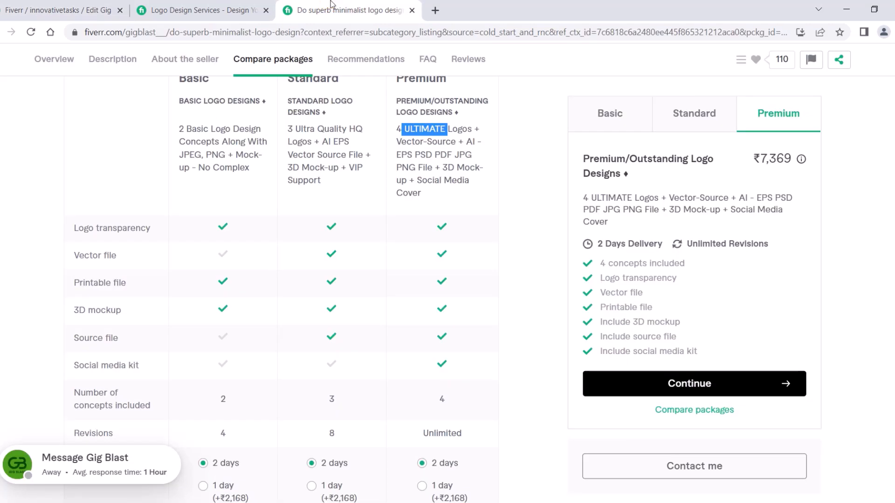
scroll(331, 254, up, 10)
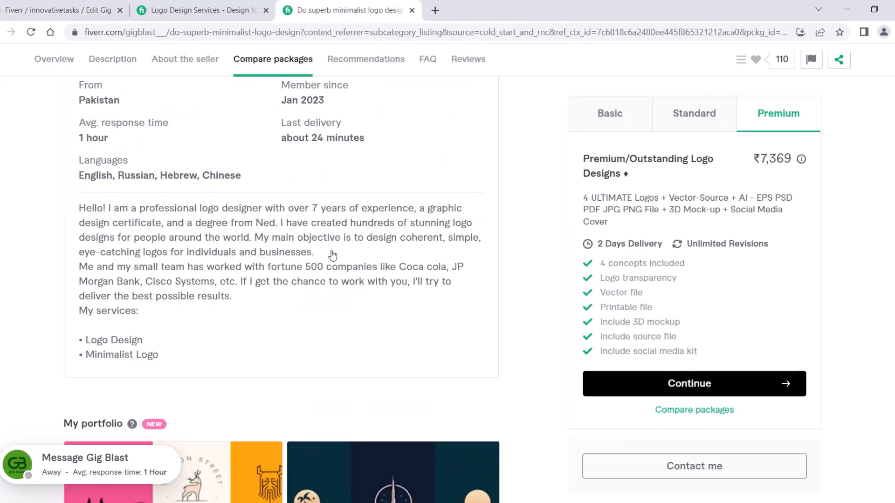
scroll(185, 310, up, 1)
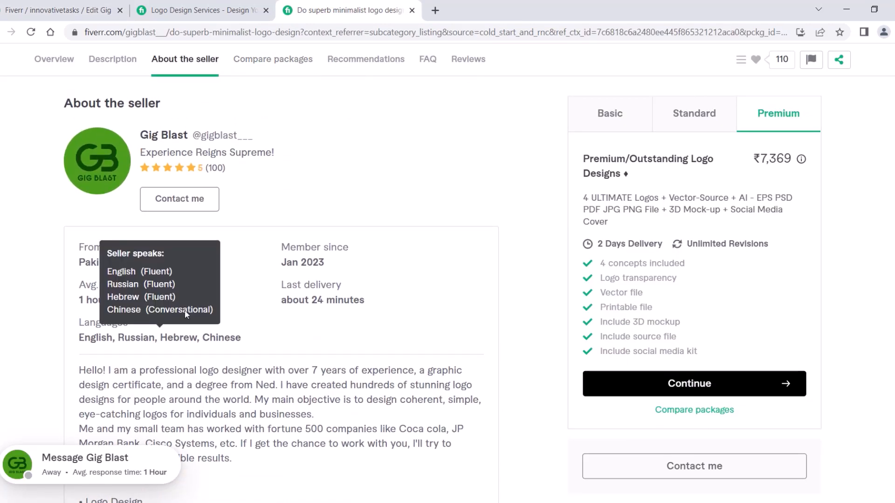
scroll(282, 293, down, 2)
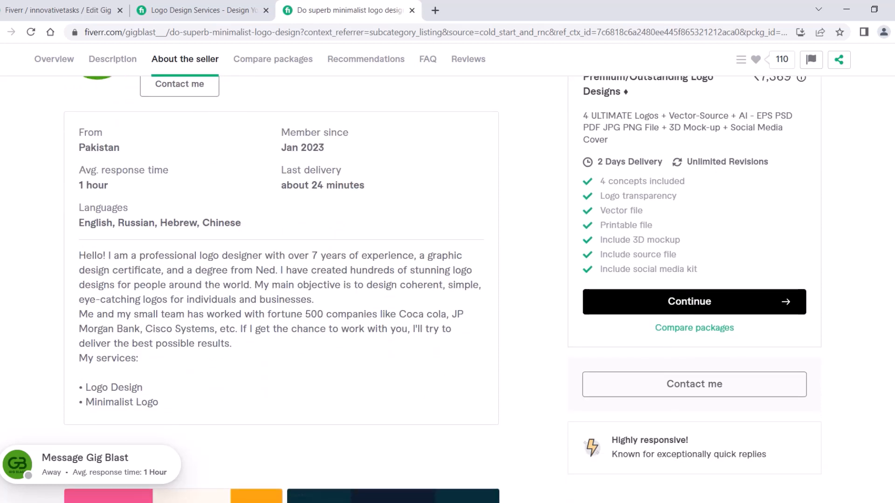
drag(80, 261, 199, 279)
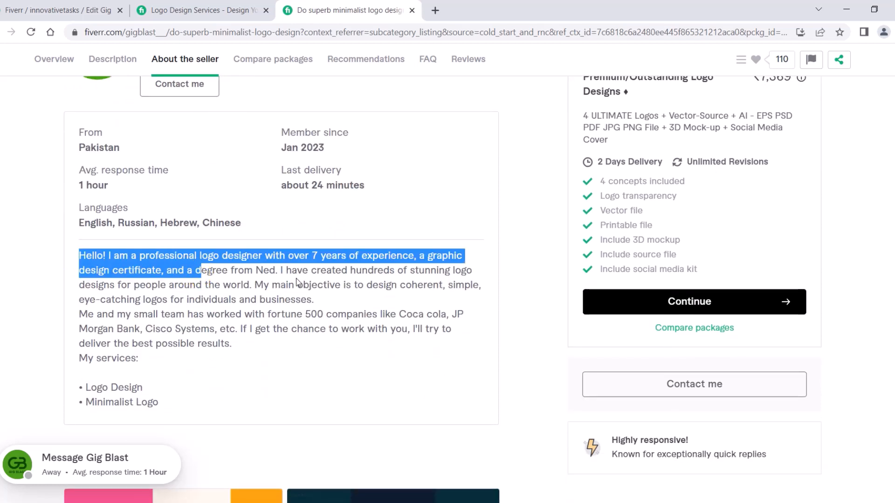
scroll(265, 278, down, 2)
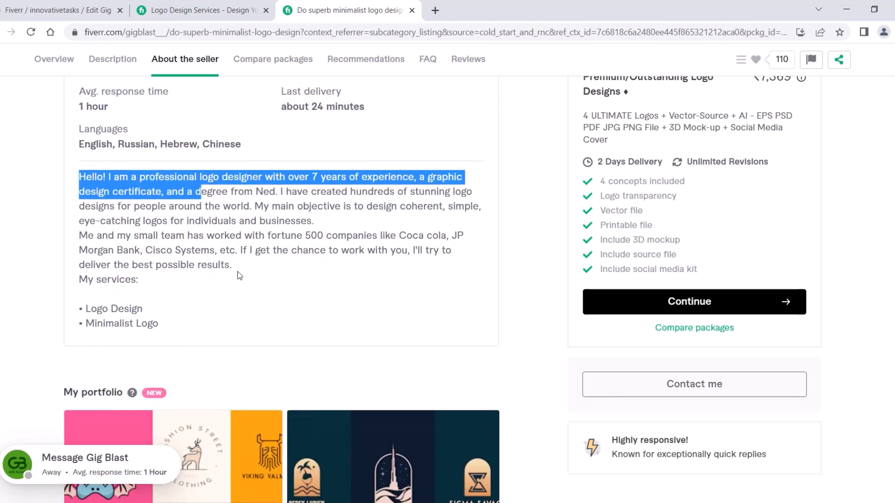
click(196, 4)
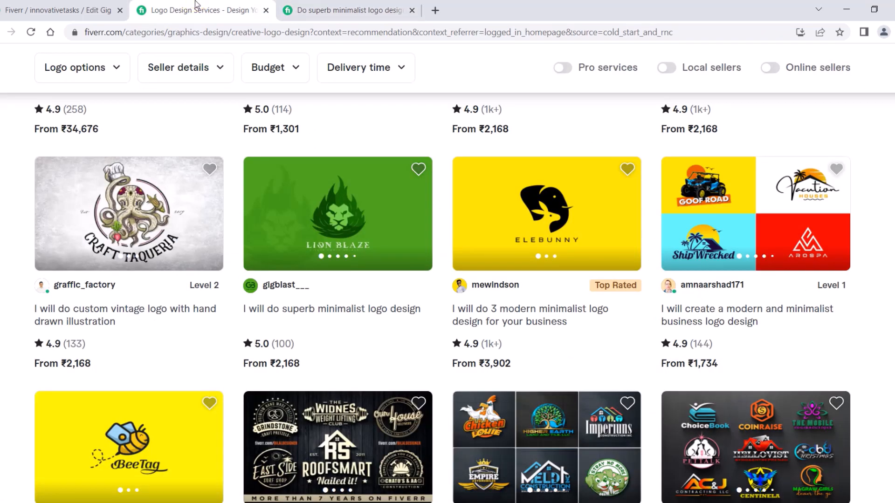
Begin the gig description with the lines "Hi!", "I'm expert in logo designing and graphic designing" and "have done 100+ logo designing work".
click(51, 5)
click(241, 323)
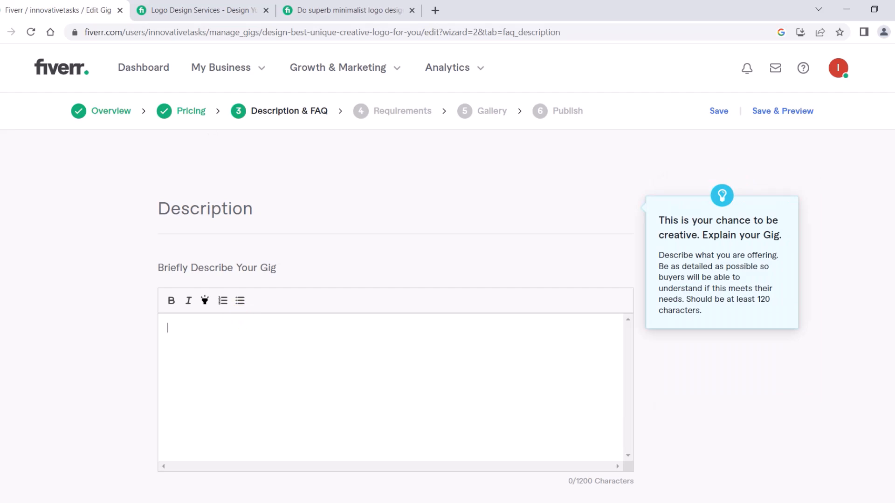
text(Hi!)
key(Return)
text(I'm expert in logo designin)
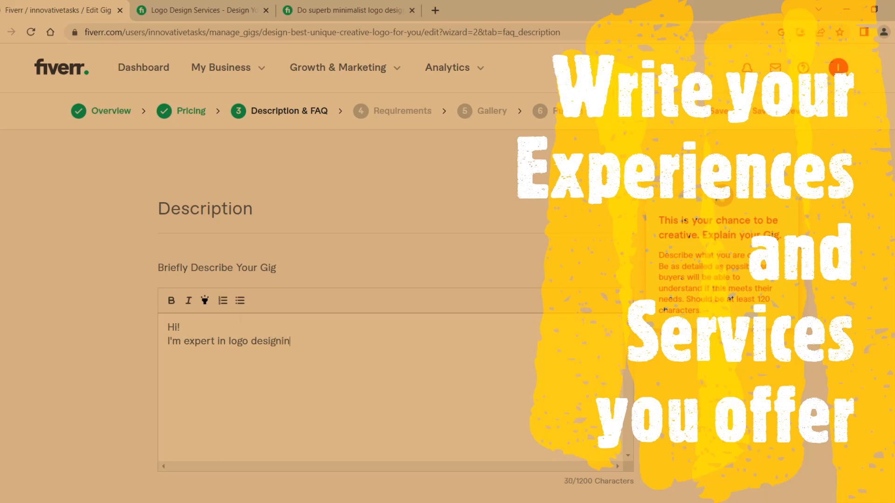
text(d gra)
text(phic)
text( design)
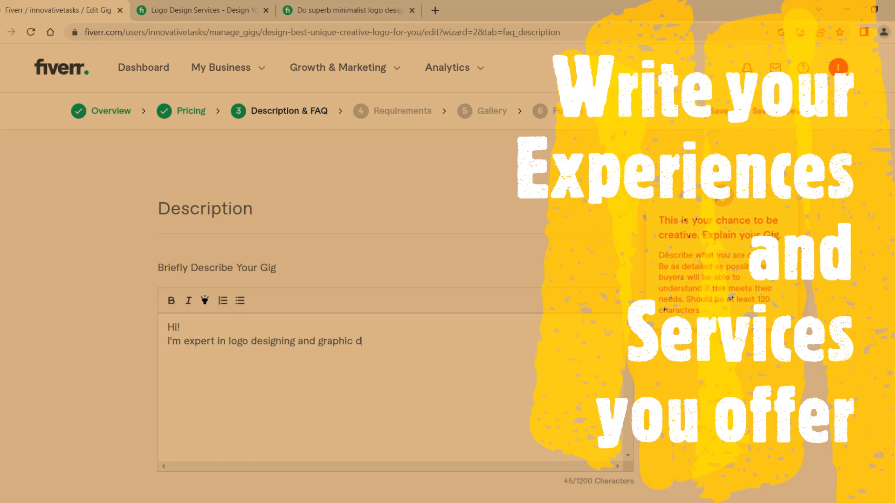
text(ing have)
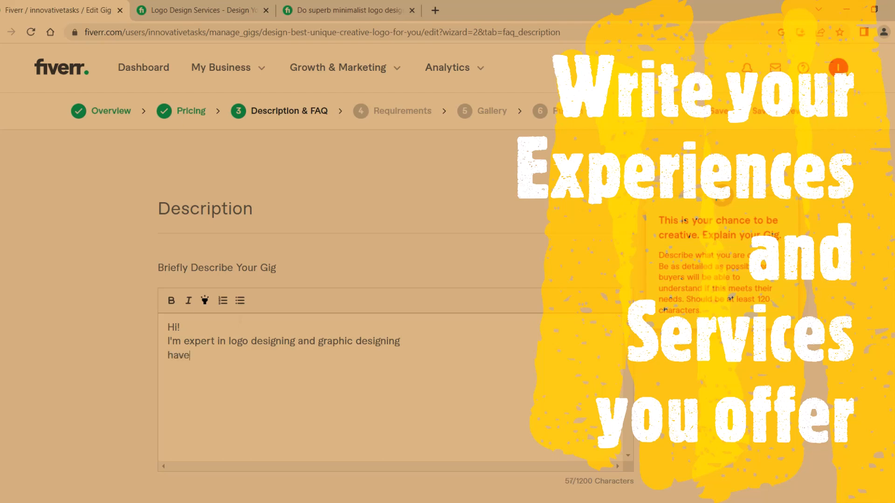
text( done )
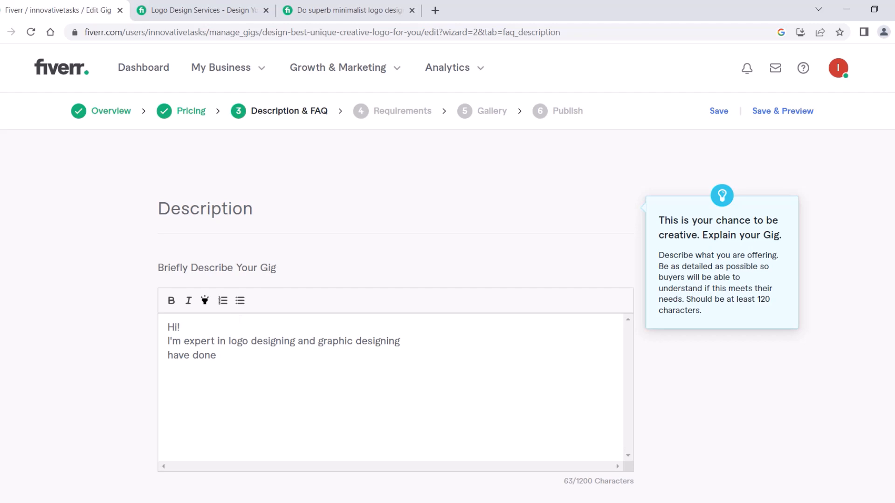
text(100+ logo designing work)
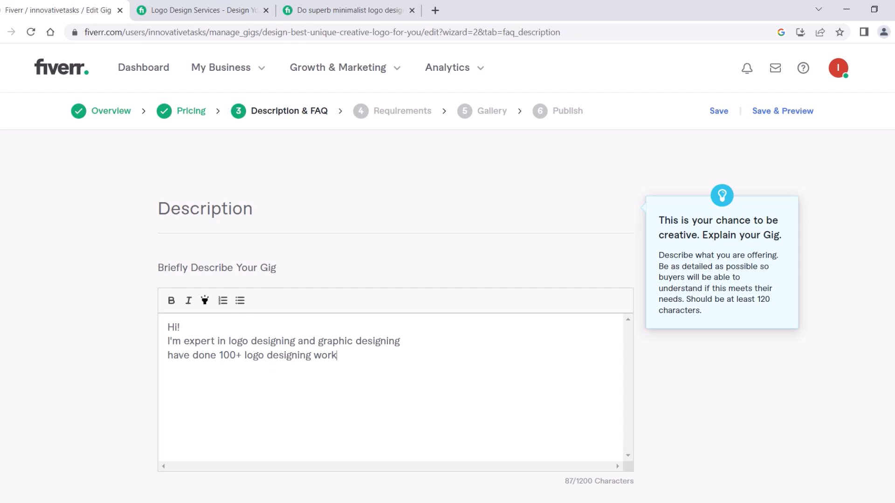
Capitalize the first letter of "have" in the description's third line.
click(172, 354)
key(BackSpace)
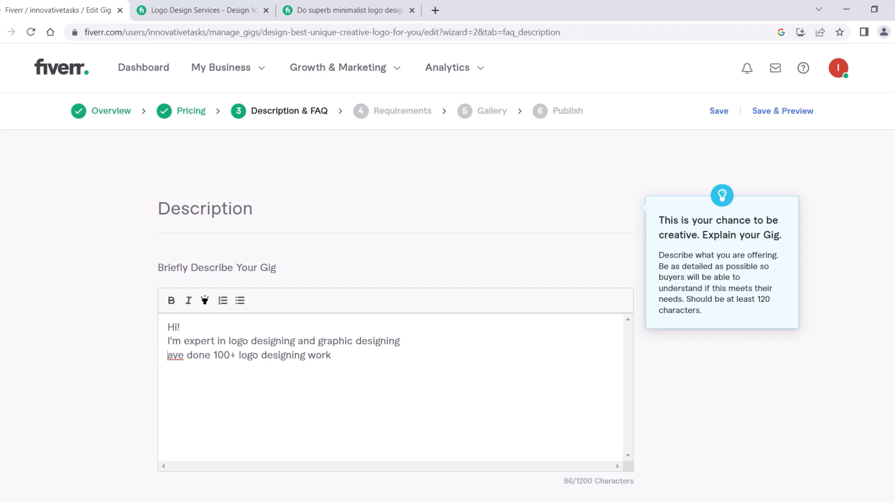
text(H)
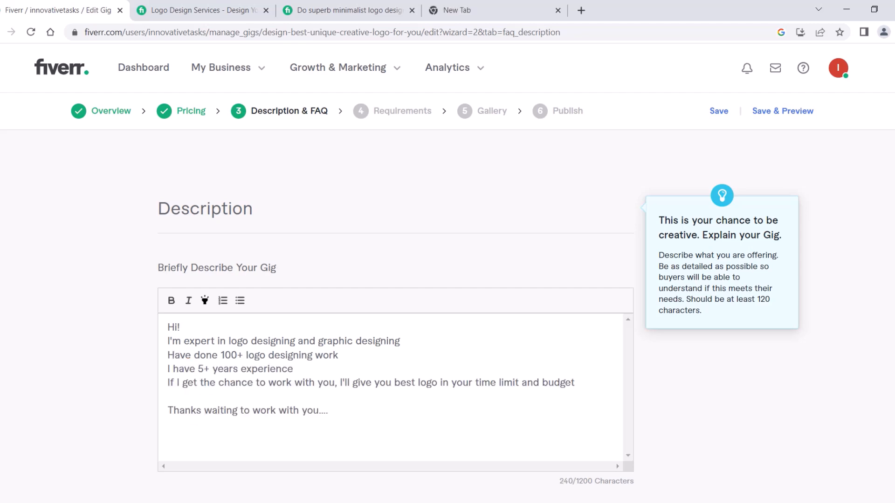
Delete "waiting to work with you...." from the description's closing line, keeping only "Thanks".
drag(205, 410, 369, 410)
key(BackSpace)
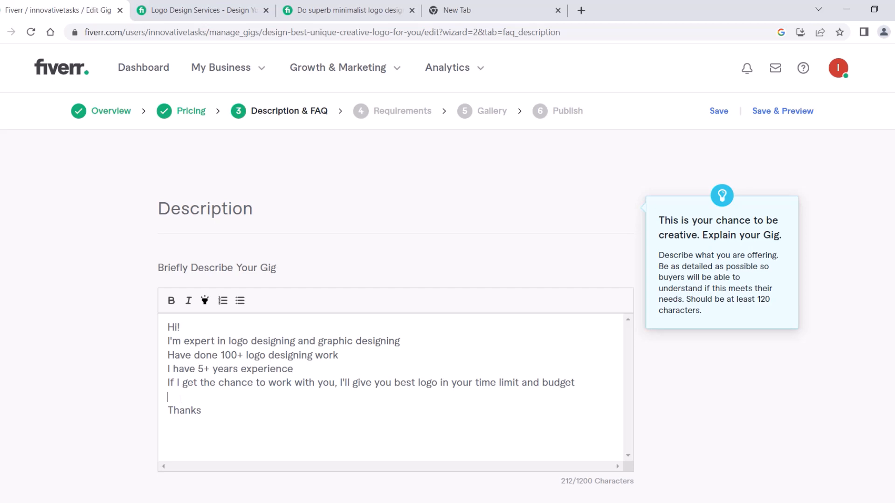
Highlight the words "expert in logo designing and graphic designing" in the description.
scroll(447, 280, down, 2)
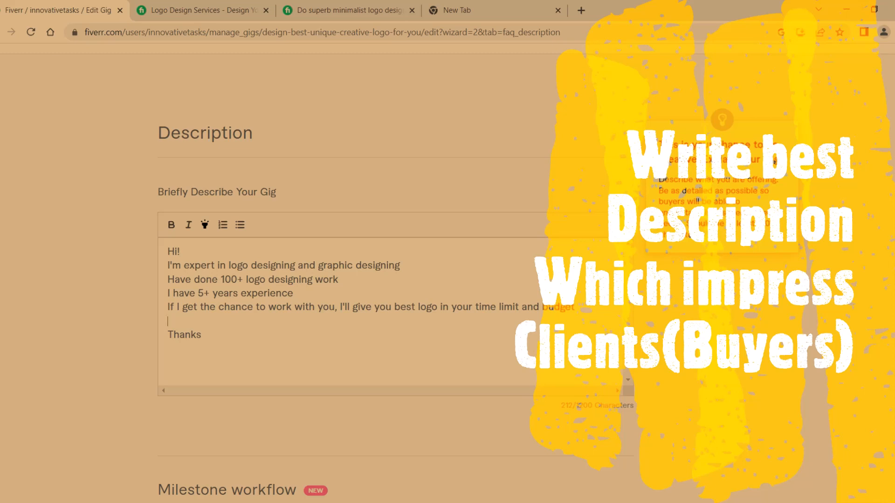
drag(182, 266, 400, 266)
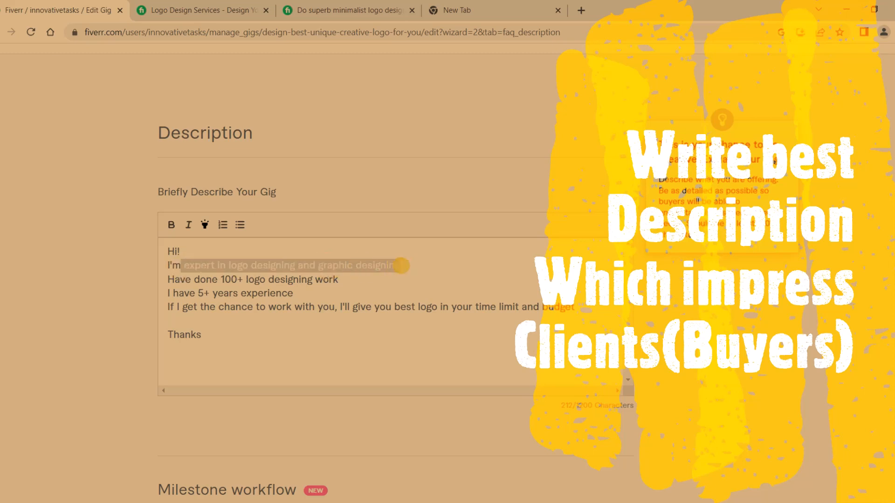
click(206, 225)
click(208, 280)
drag(185, 266, 399, 266)
click(250, 291)
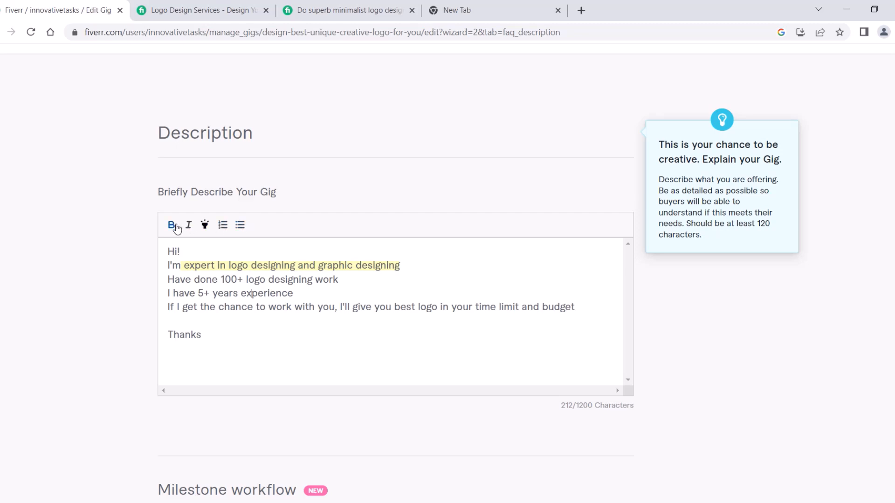
Make the whole line "I'm expert in logo designing and graphic designing" bold and highlighted.
click(186, 265)
drag(168, 265, 400, 266)
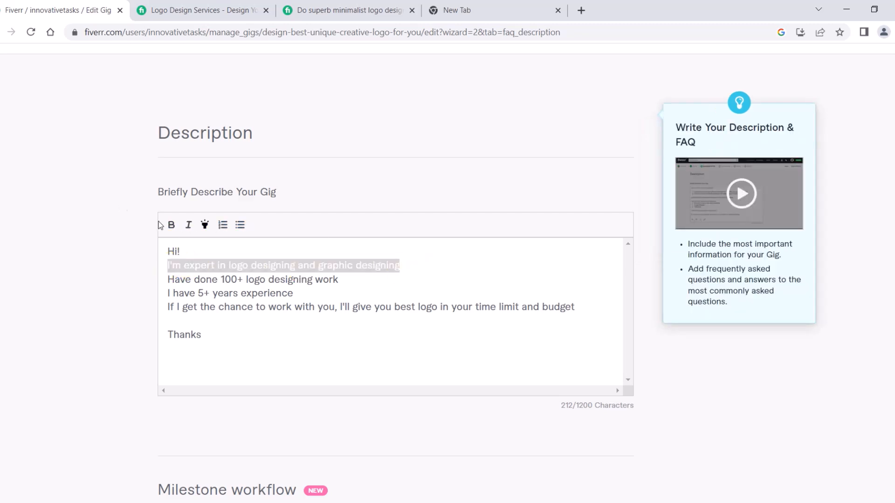
click(172, 225)
click(204, 226)
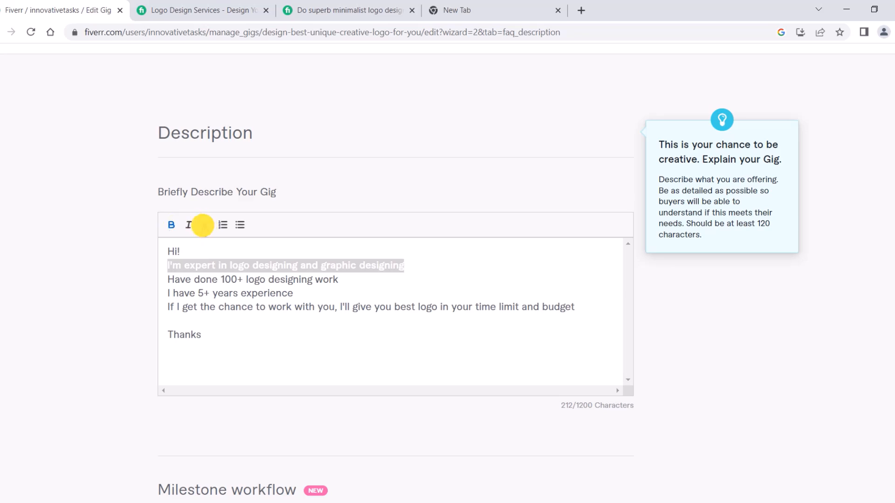
click(200, 278)
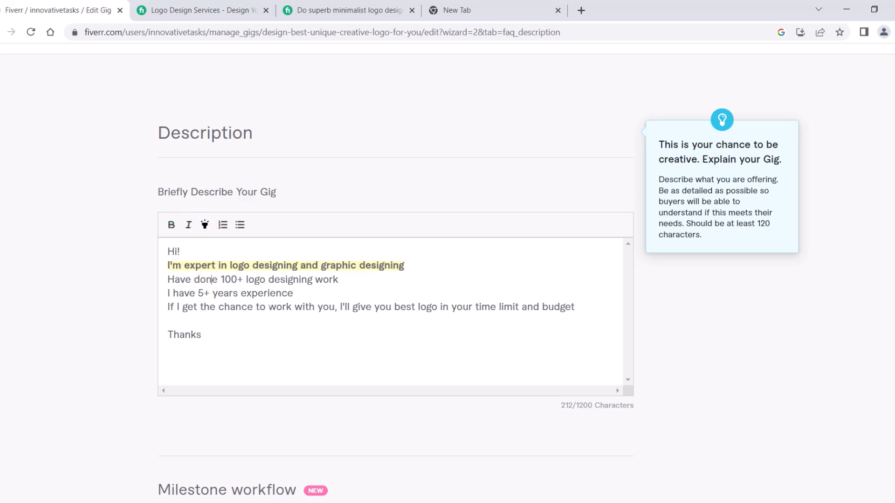
Remove the highlight from the line "I'm expert in logo designing and graphic designing", keeping it bold.
scroll(200, 279, down, 1)
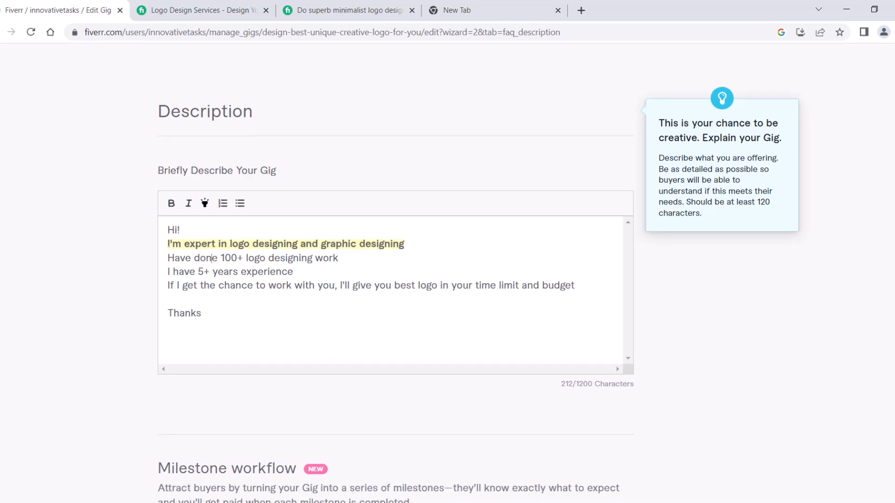
drag(167, 244, 404, 244)
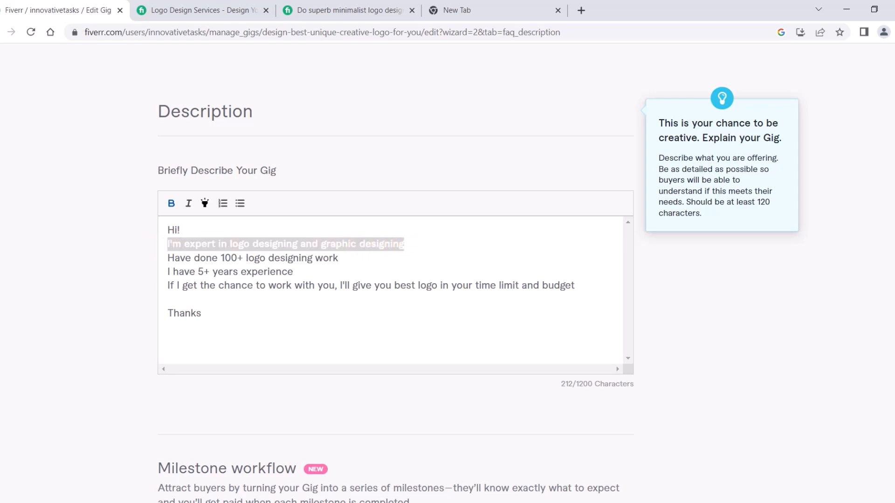
click(205, 203)
click(219, 257)
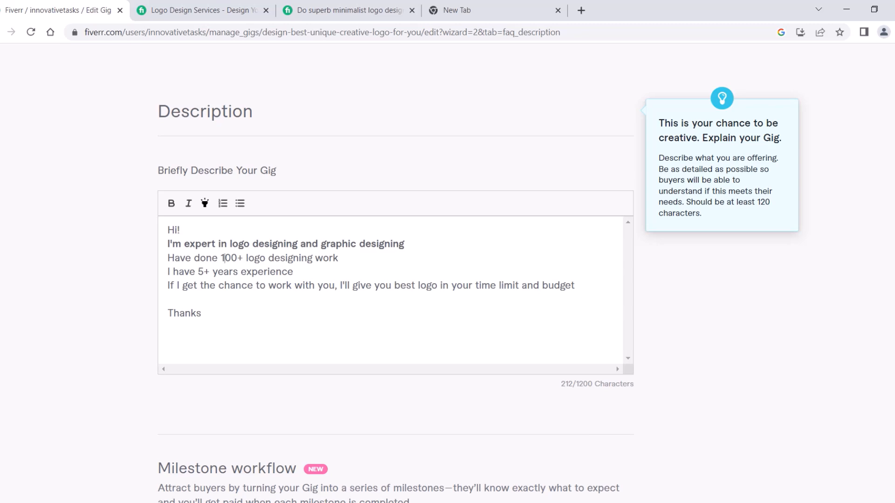
scroll(295, 294, down, 3)
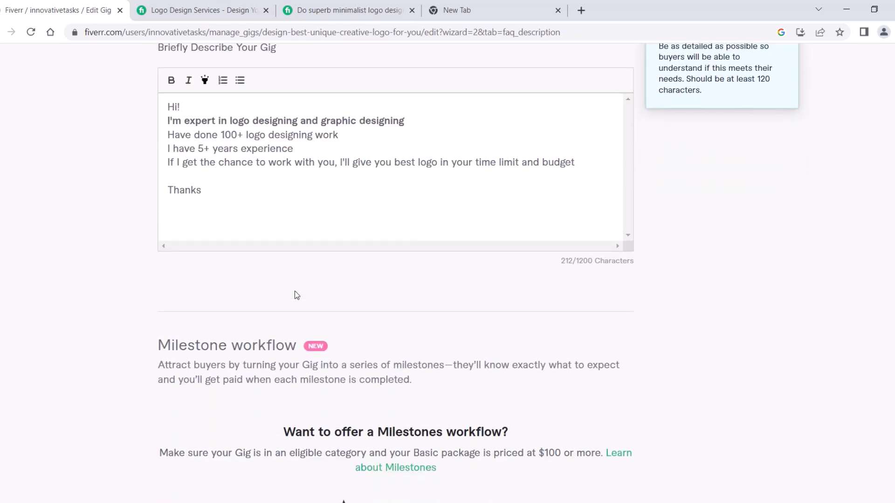
Review the finished gig description and save the Description & FAQ page, continuing to Requirements.
scroll(295, 294, up, 3)
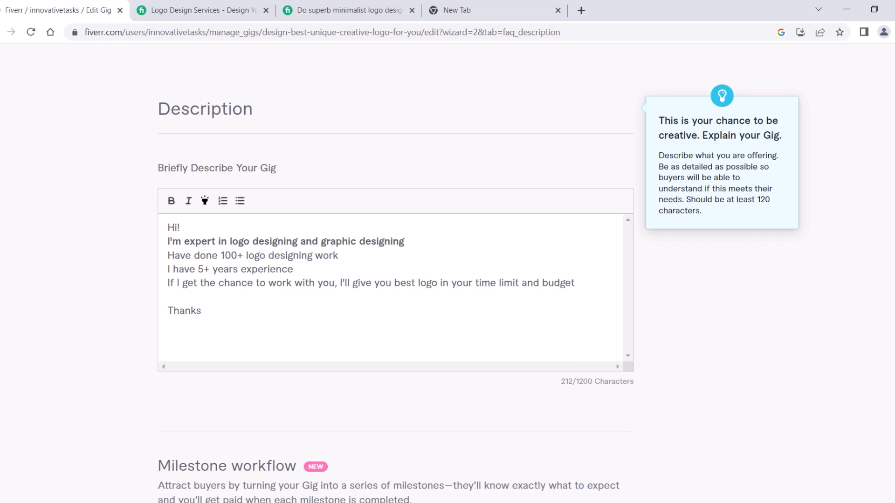
scroll(359, 158, down, 15)
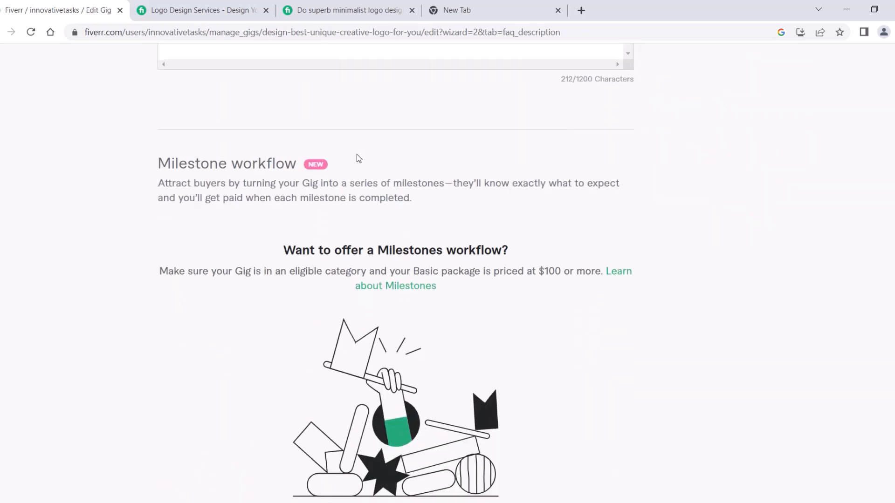
scroll(359, 158, down, 4)
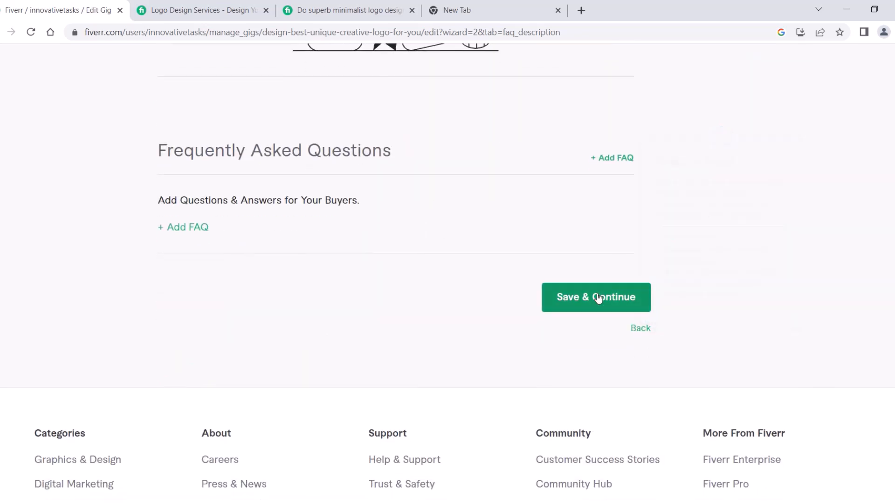
click(594, 346)
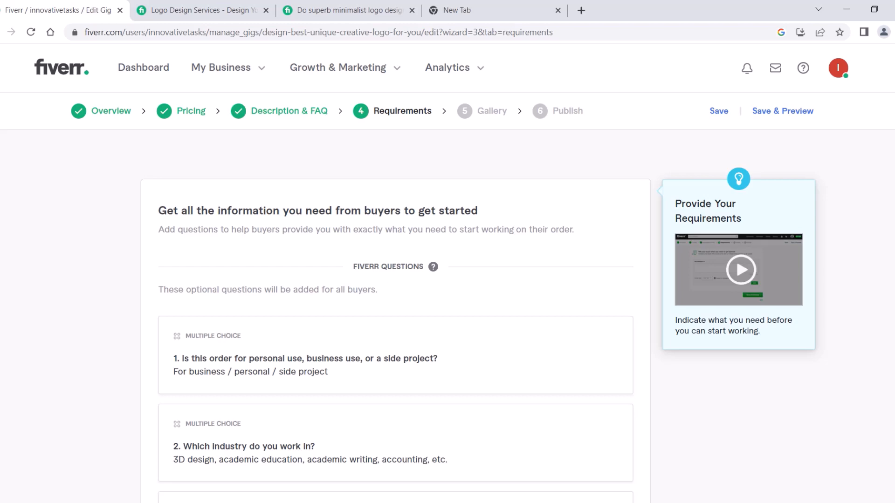
Add the required free-text buyer question "Hi! In which file formats you want your logo?" and save the requirements, continuing to the gallery.
scroll(324, 257, down, 2)
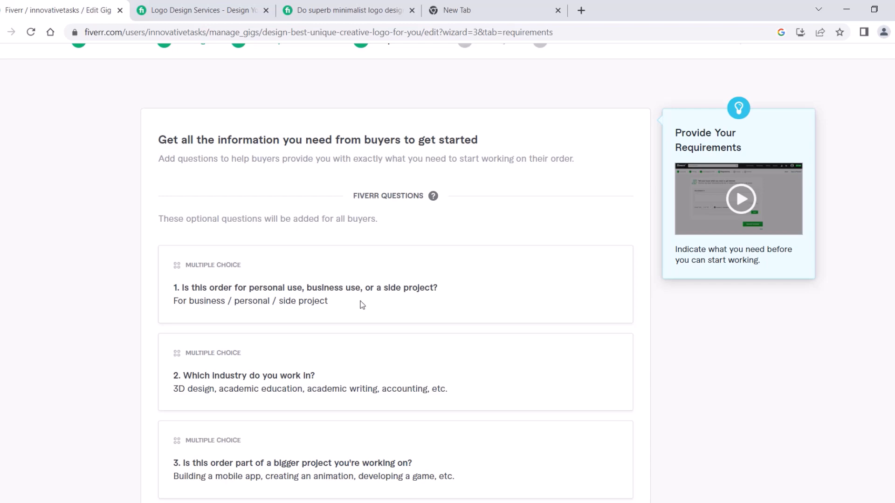
scroll(361, 304, down, 6)
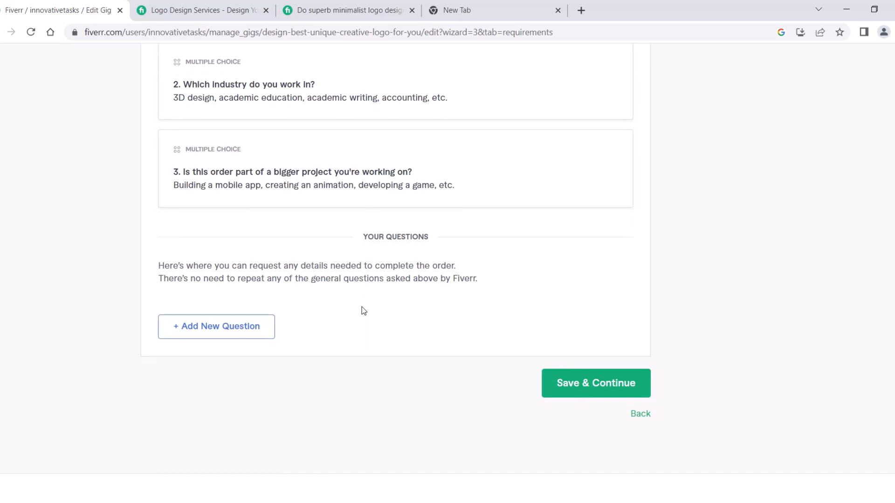
scroll(362, 307, up, 3)
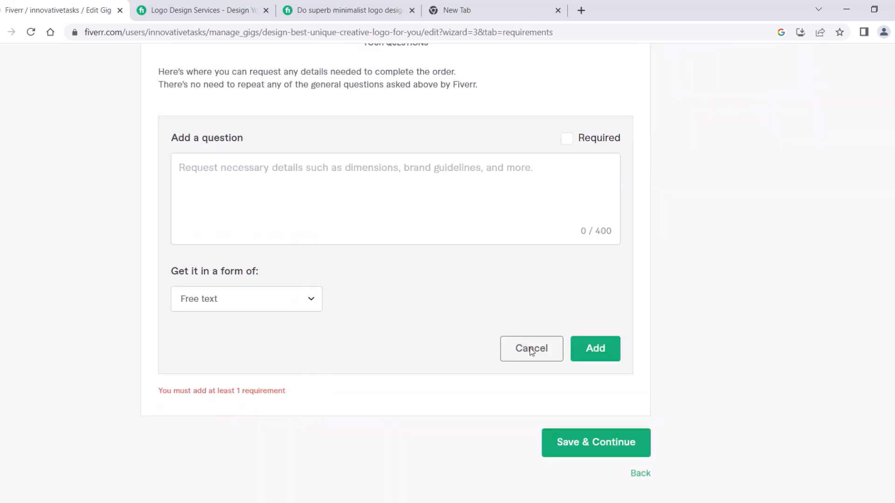
drag(154, 392, 305, 391)
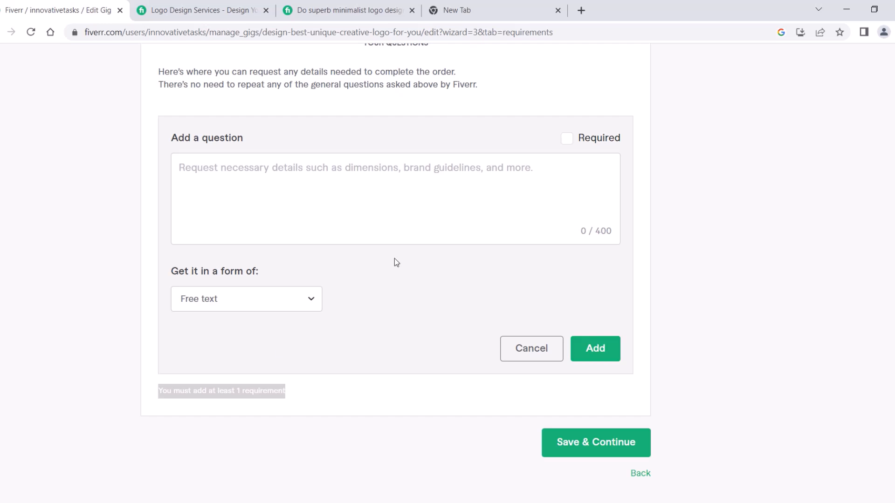
click(568, 138)
click(317, 220)
text(Hi! In which file formats you want your logo?)
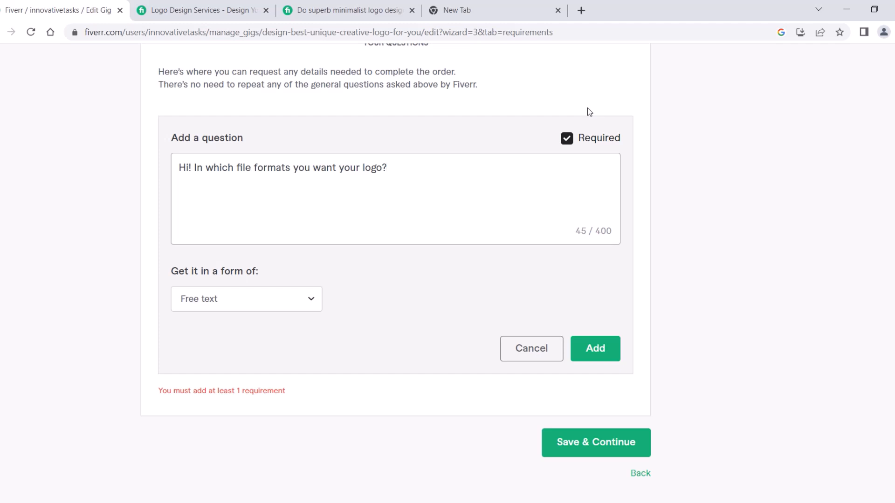
click(582, 351)
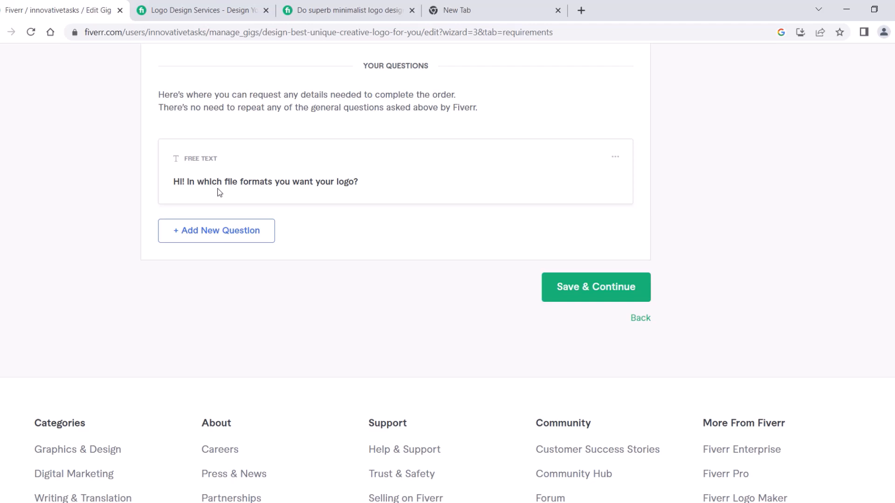
click(603, 286)
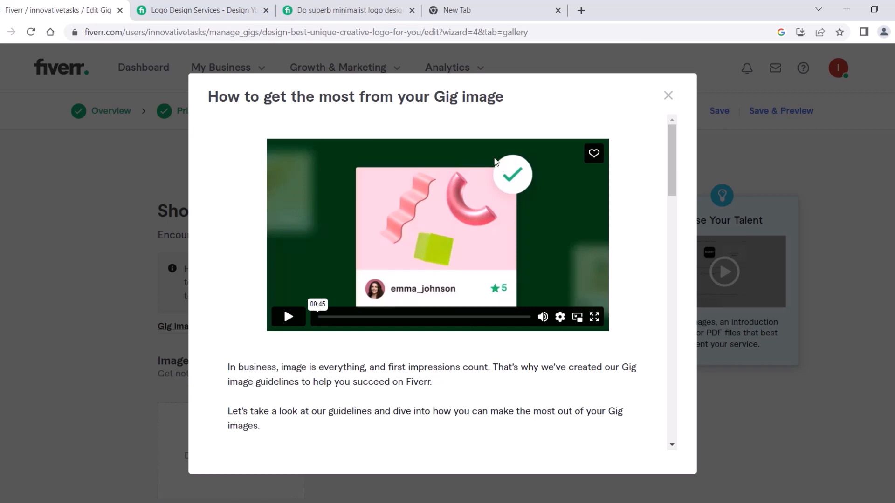
Look through the gig image guidelines, start their introductory video, and close the guidelines.
scroll(419, 411, down, 4)
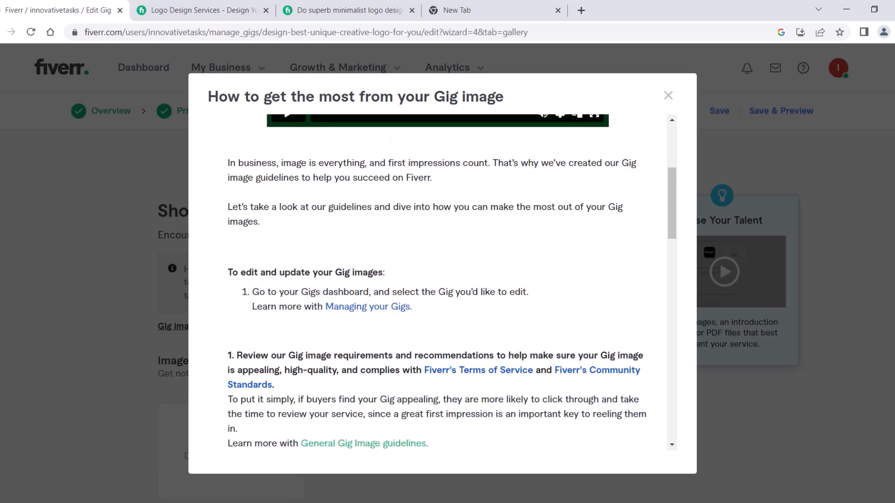
scroll(420, 411, up, 4)
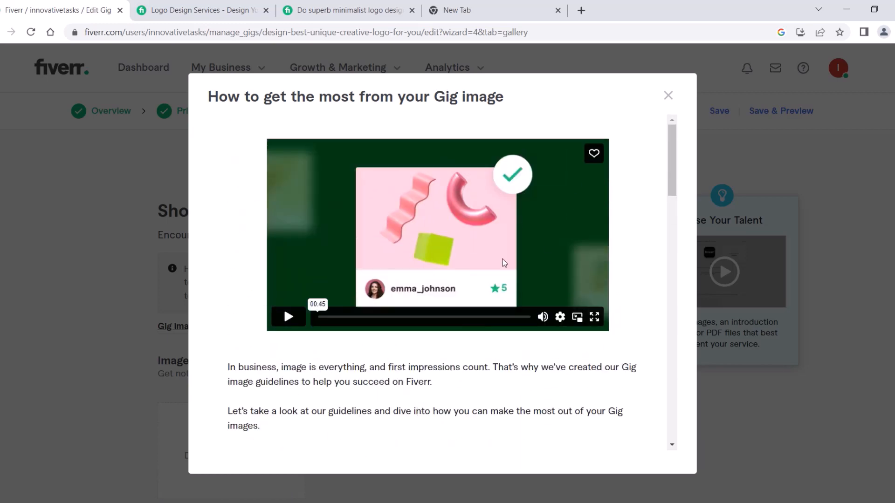
click(295, 318)
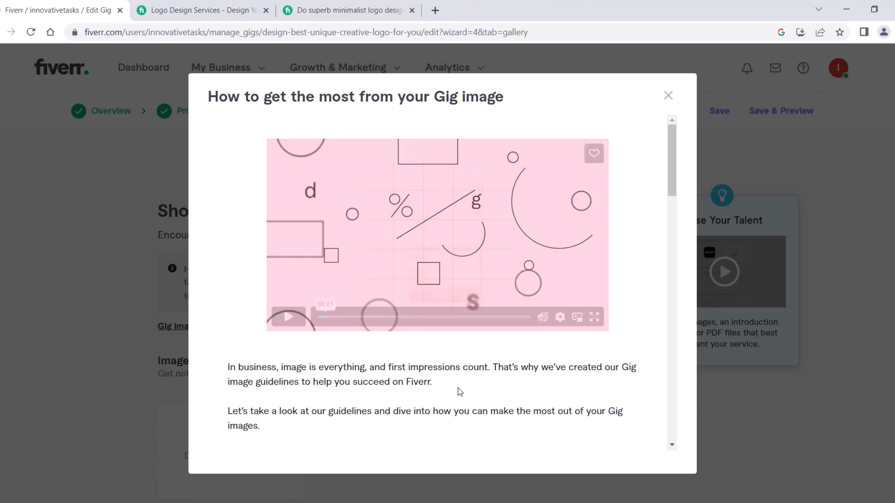
scroll(459, 391, down, 8)
scroll(459, 391, down, 1)
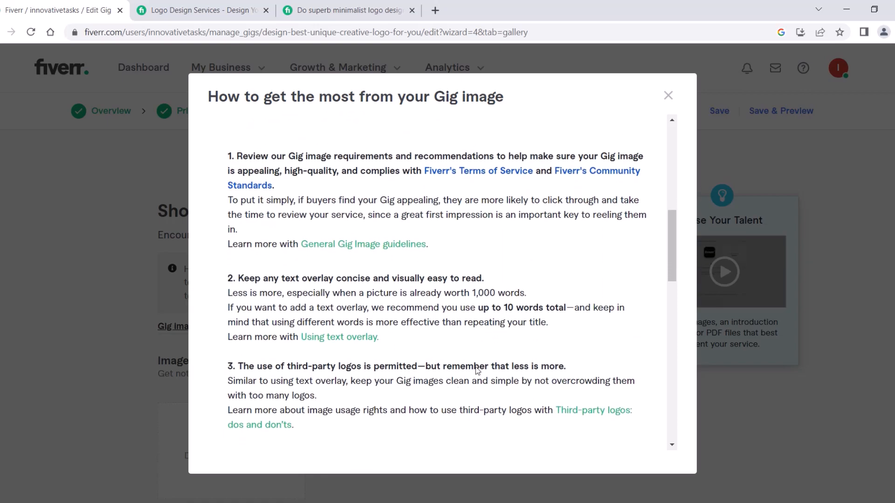
click(667, 96)
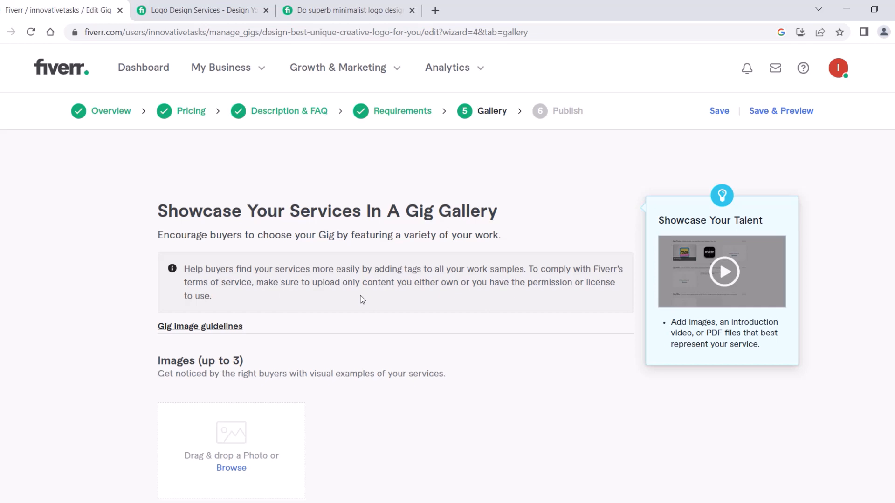
Examine the cover images of other sellers' gigs in the Logo Design Services listing and return to the gig gallery page.
click(247, 7)
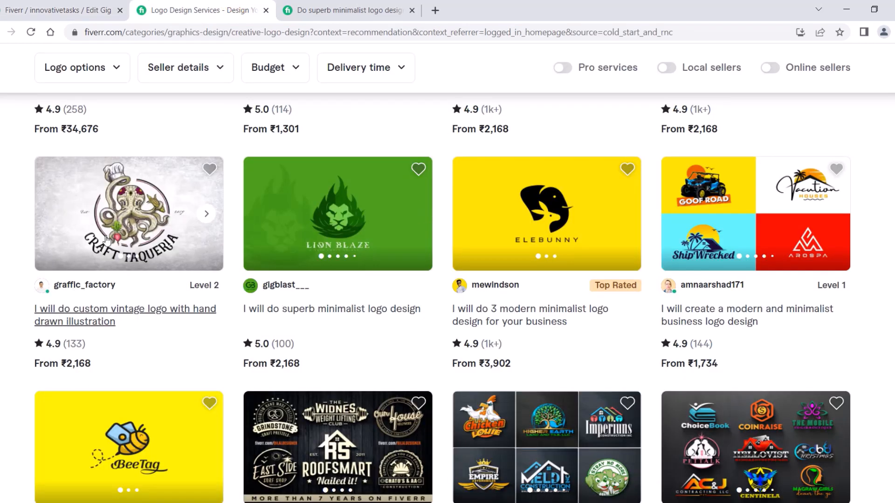
scroll(545, 368, down, 2)
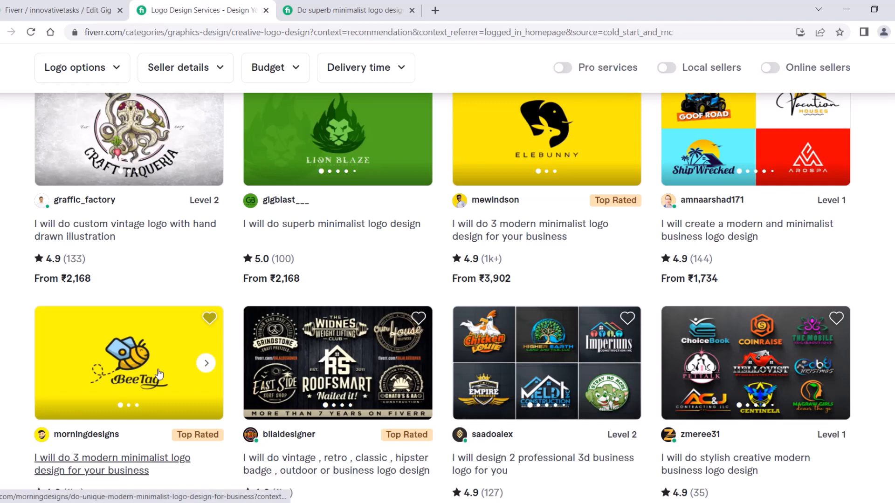
scroll(373, 289, down, 4)
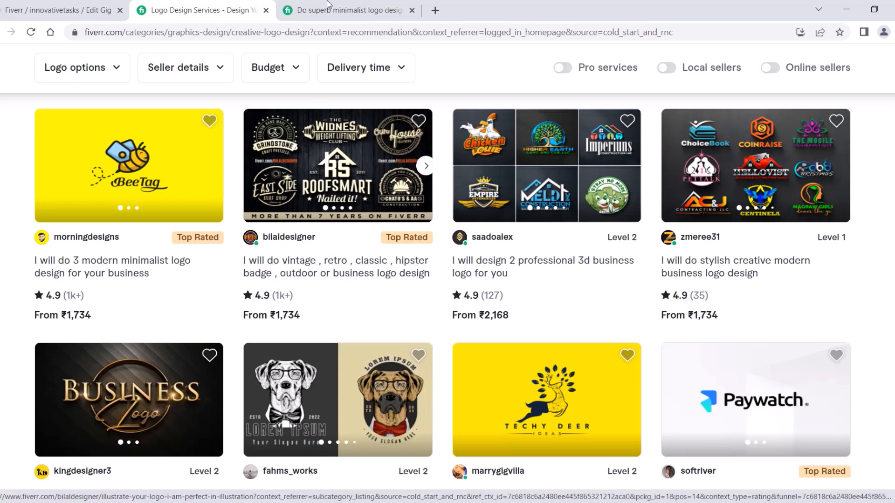
click(65, 10)
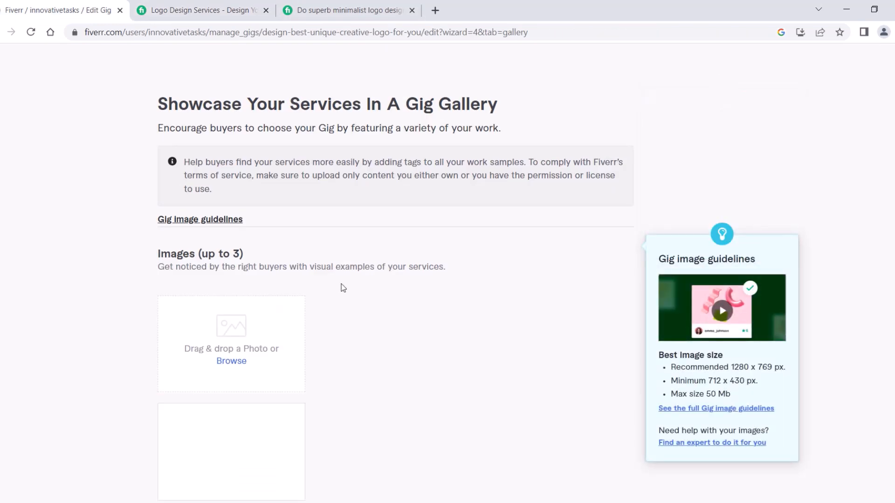
Try to upload logo (2) from the Desktop as the first gig image and check the minimum image dimensions.
scroll(440, 322, up, 3)
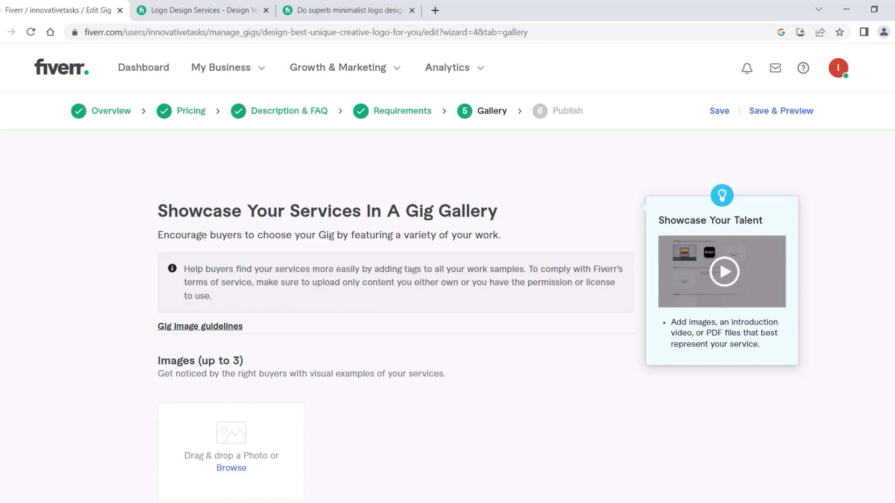
scroll(402, 292, down, 3)
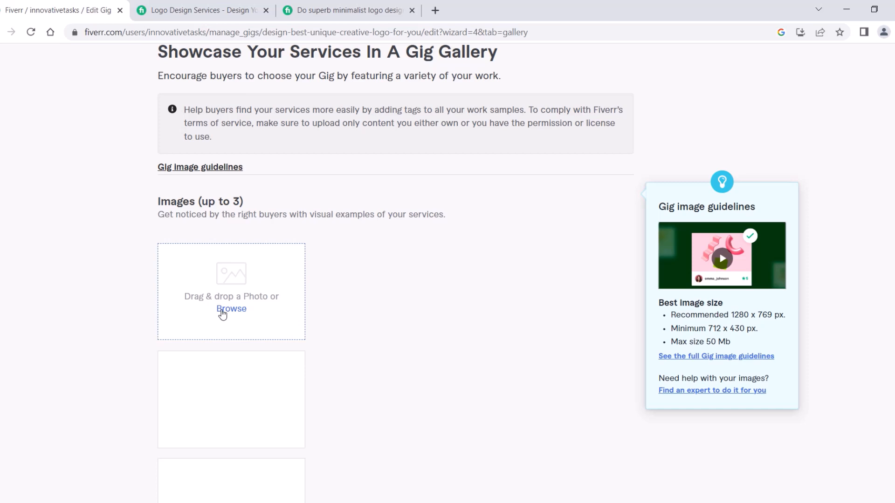
click(222, 311)
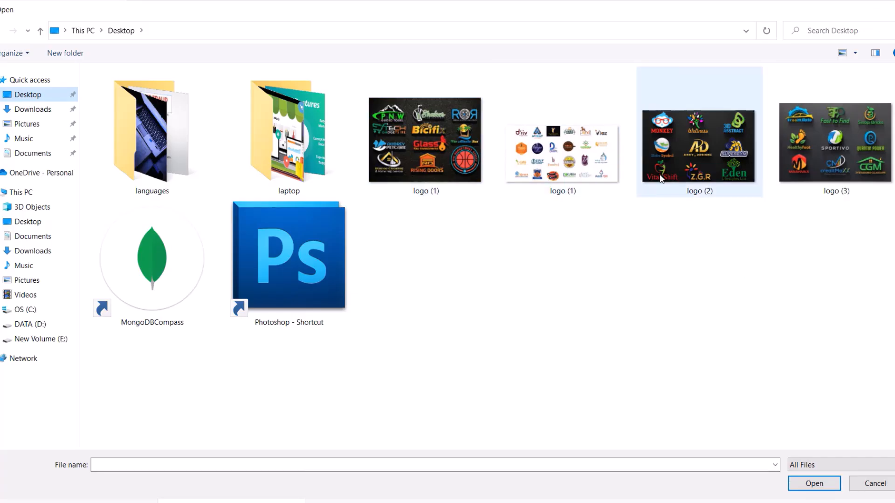
click(722, 159)
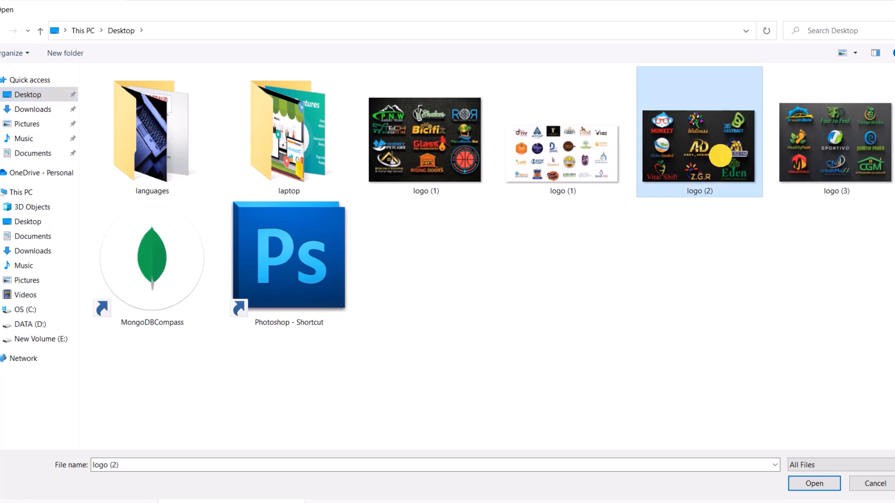
click(806, 484)
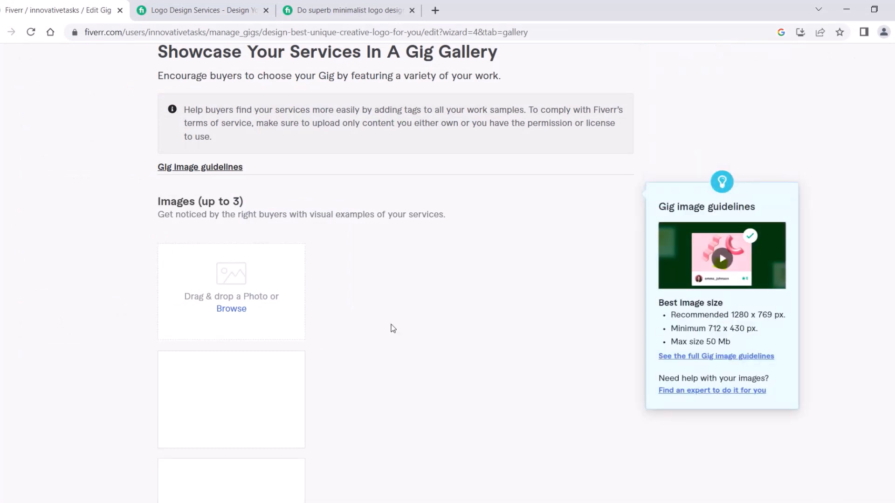
scroll(383, 329, down, 6)
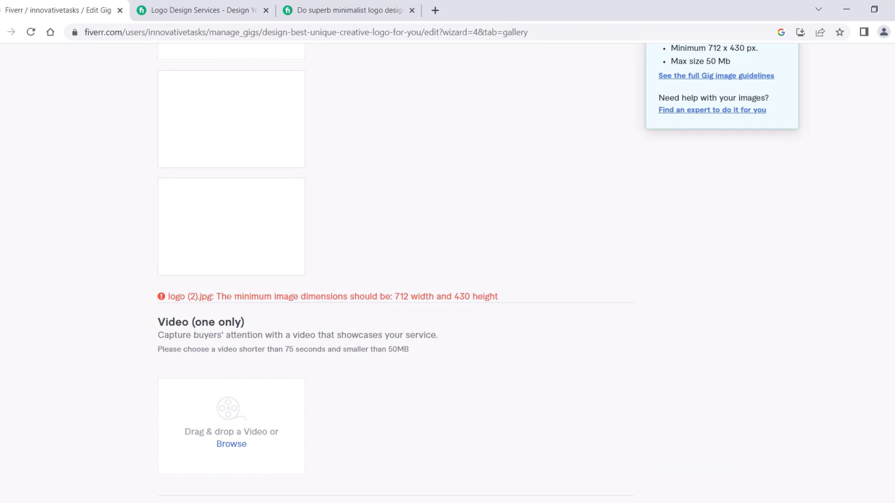
drag(226, 297, 316, 296)
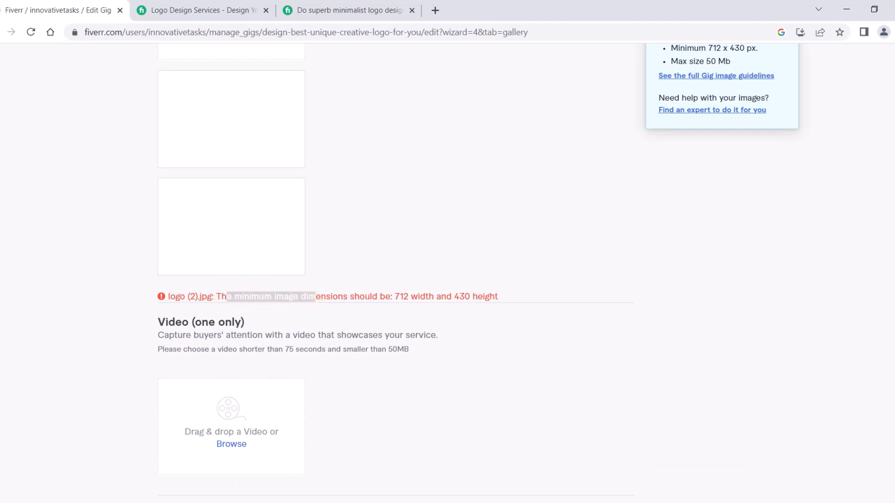
drag(394, 297, 433, 296)
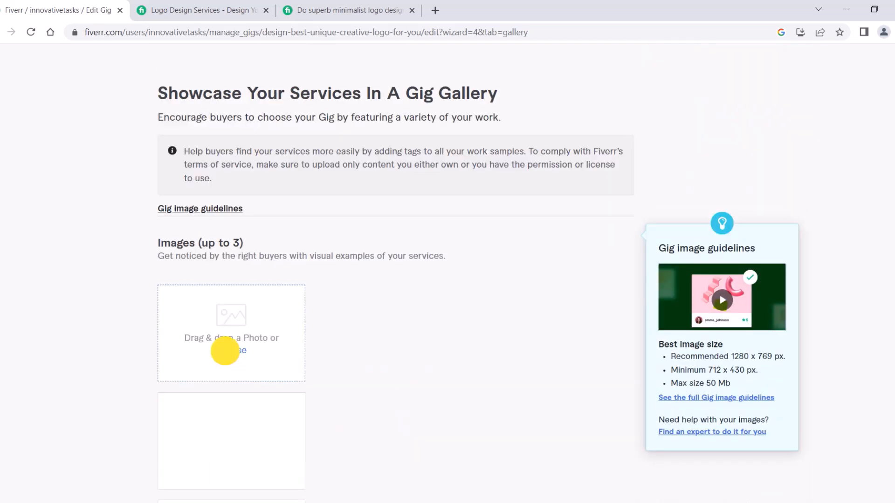
Upload the white-background logo (1) image from the Desktop as the first gig image and check it in the gallery.
click(227, 350)
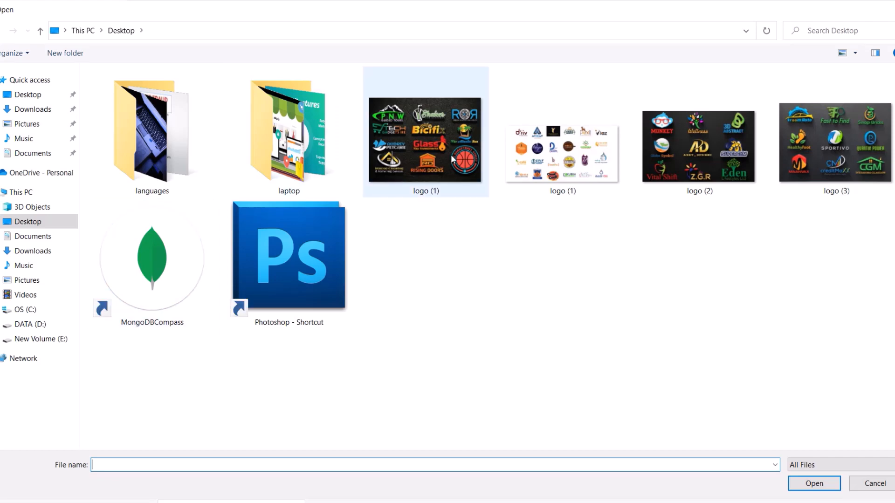
click(543, 143)
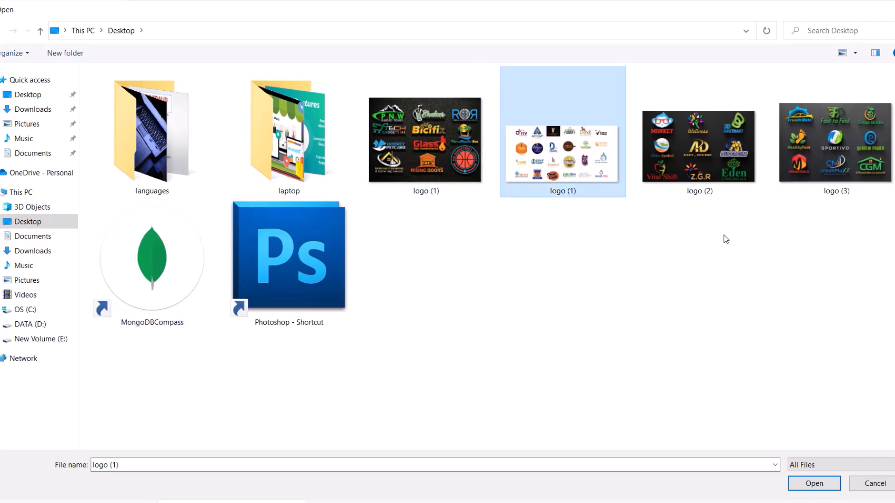
click(810, 484)
scroll(508, 338, down, 7)
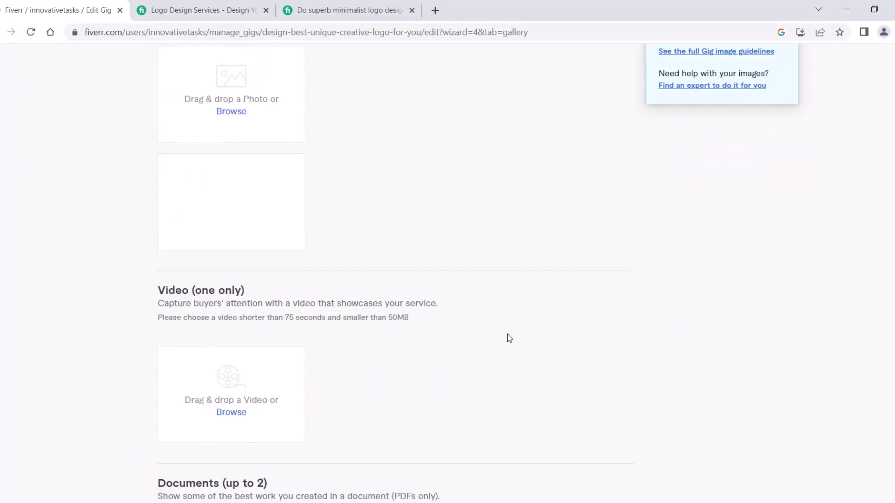
scroll(507, 337, up, 4)
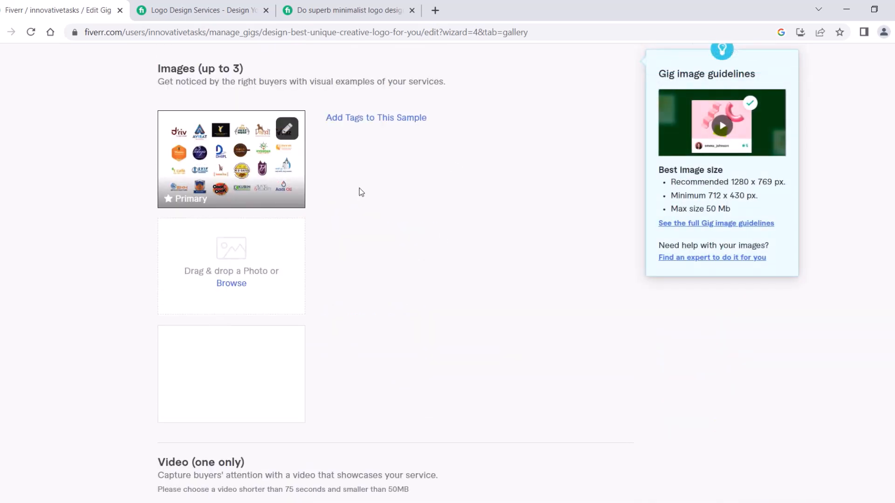
scroll(374, 203, up, 1)
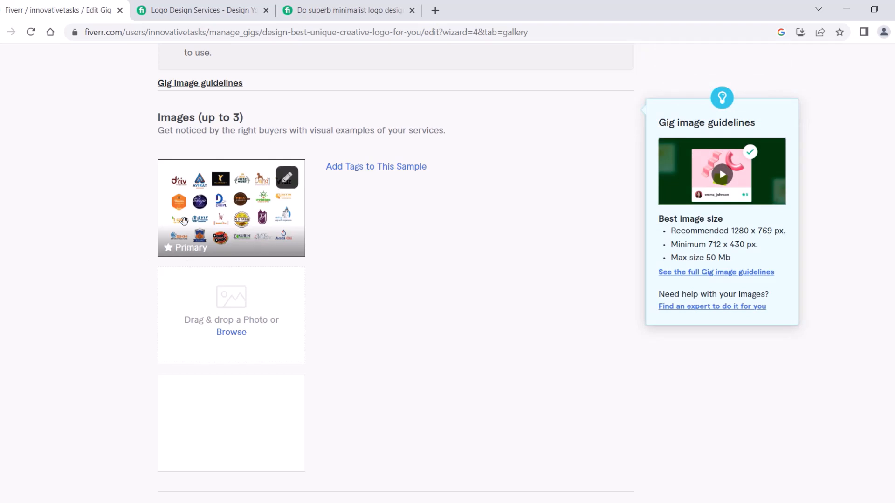
Look through the cover images of the yellow BeeTag logo gig in the Logo Design Services listing.
click(182, 7)
scroll(204, 327, up, 3)
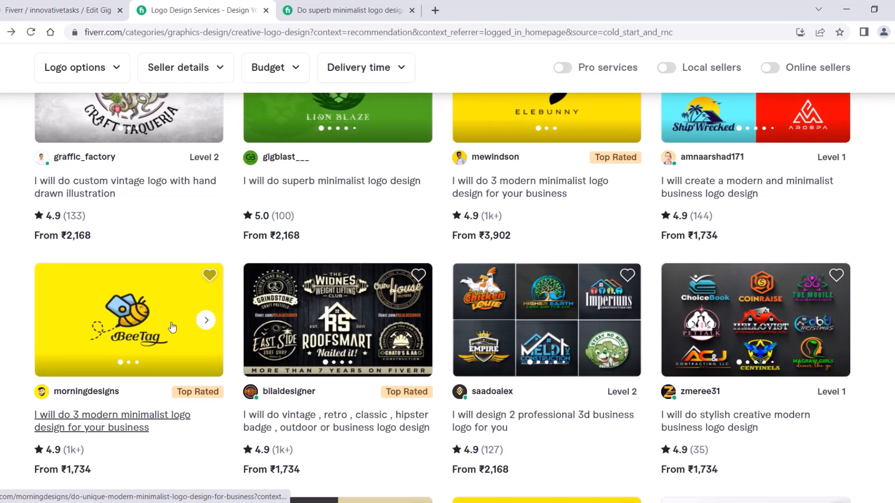
click(204, 328)
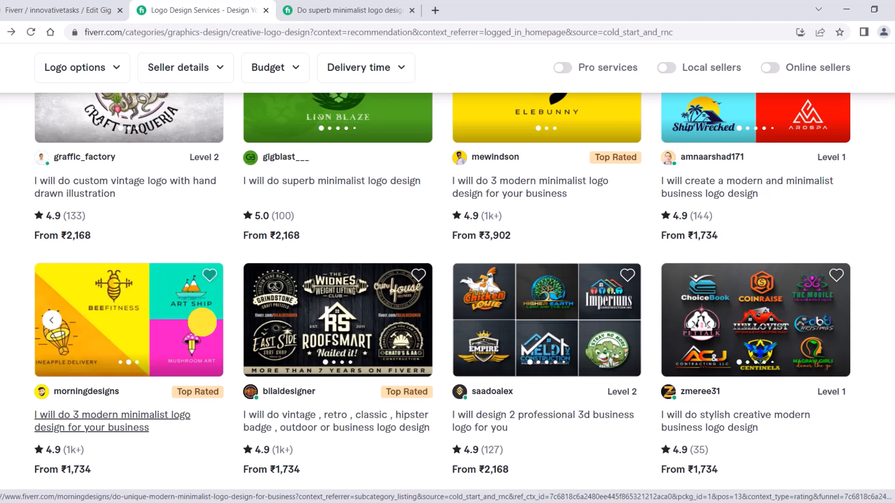
click(52, 322)
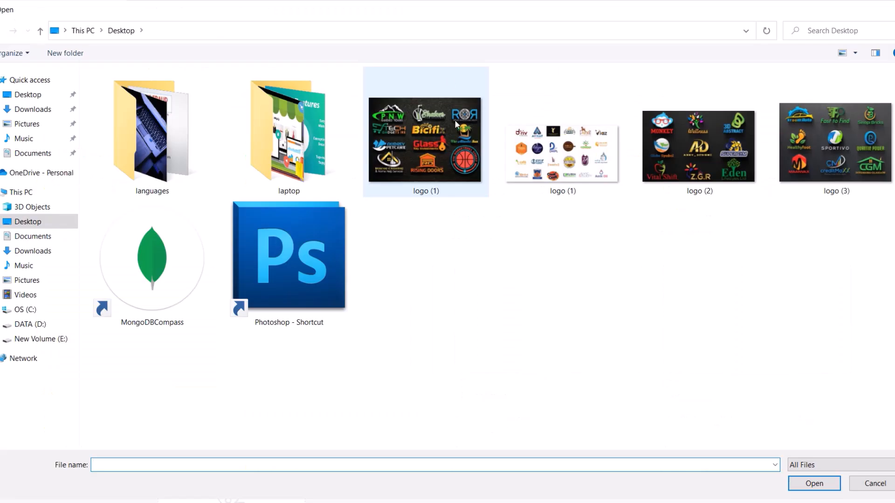
Upload the dark-background logo (1) image from the Desktop as the second gig image.
click(425, 140)
click(821, 483)
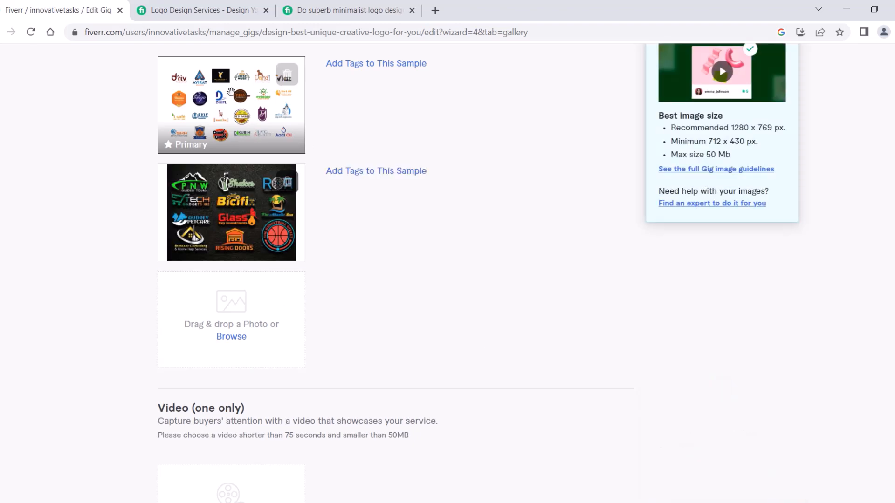
scroll(415, 258, down, 8)
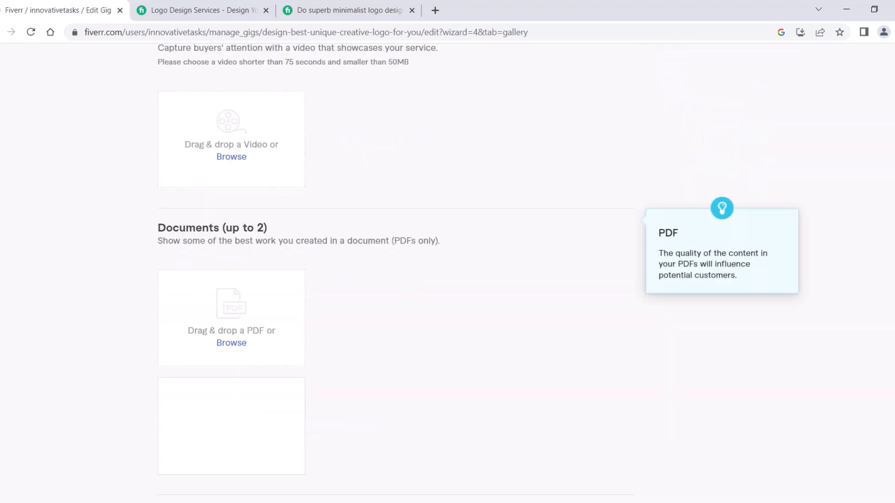
Try to save the gallery without a video or documents and accept the declaration that the materials are the seller's own work.
scroll(356, 244, up, 3)
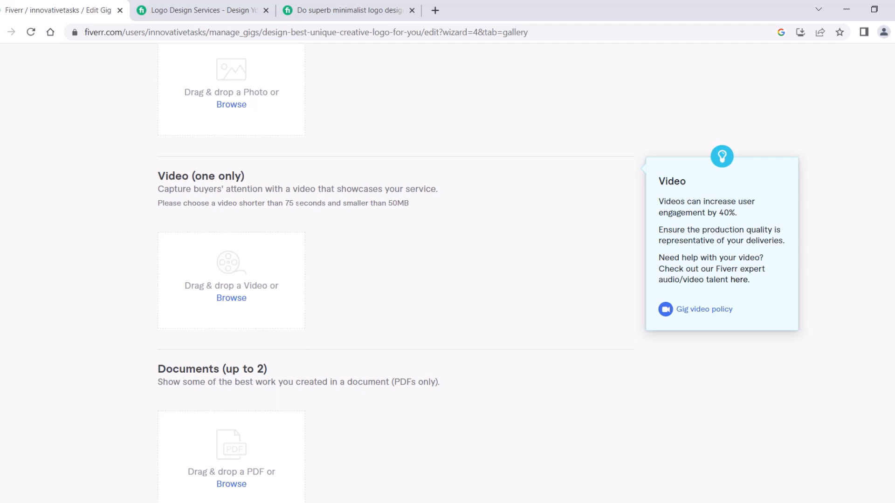
scroll(254, 464, down, 3)
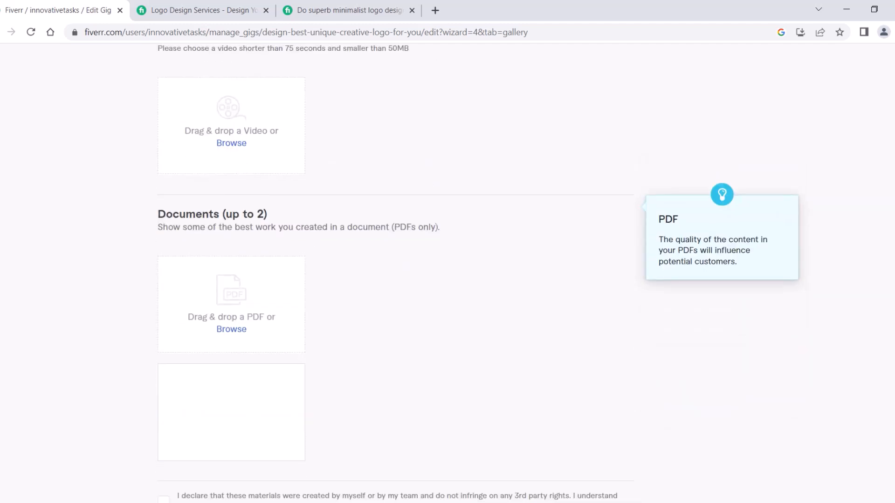
scroll(454, 256, down, 6)
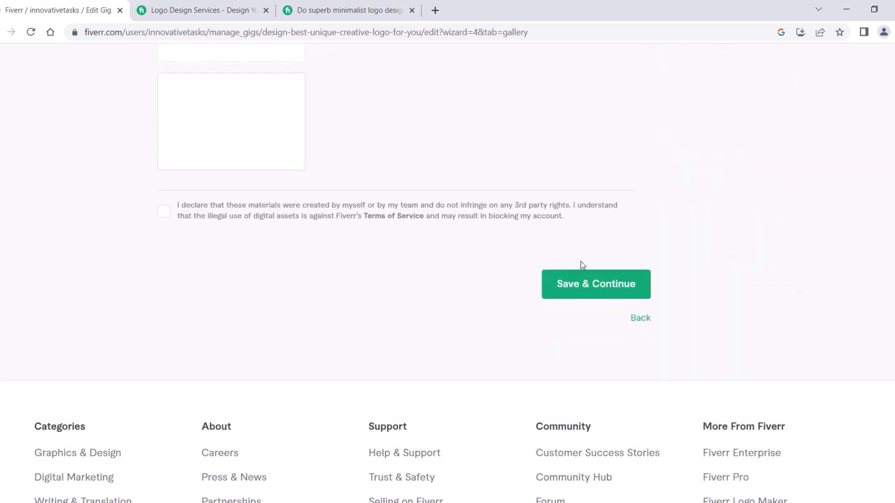
click(599, 285)
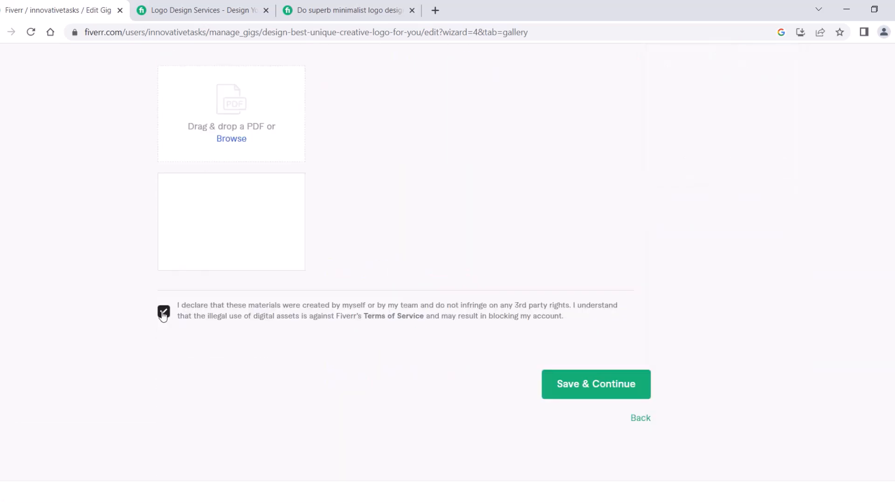
click(163, 311)
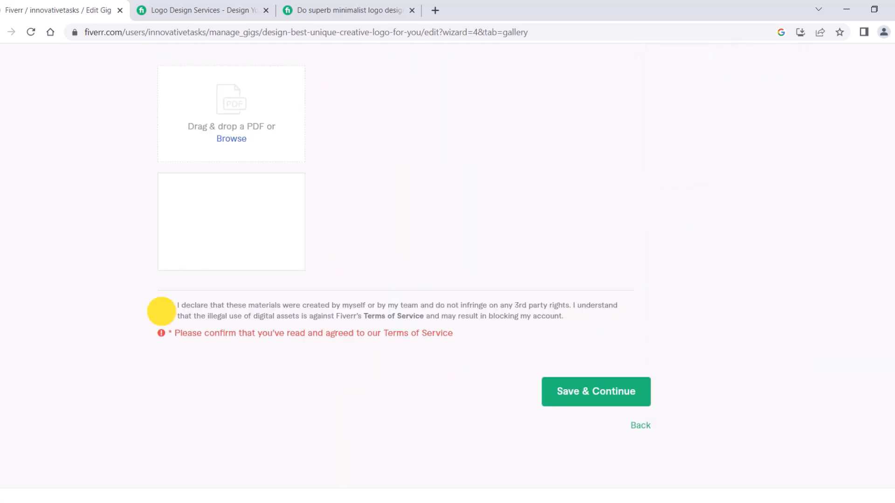
click(164, 312)
Start tagging the primary gallery image and set its logo type to Abstract.
scroll(381, 292, up, 16)
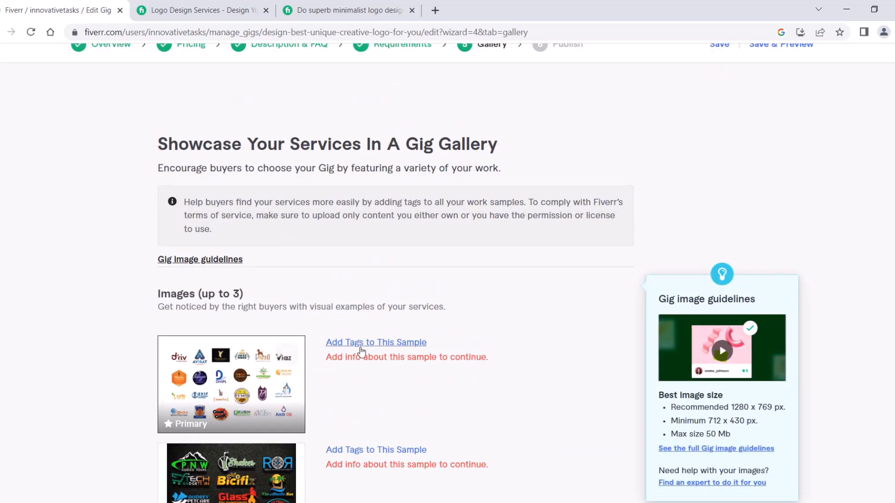
click(383, 342)
click(370, 308)
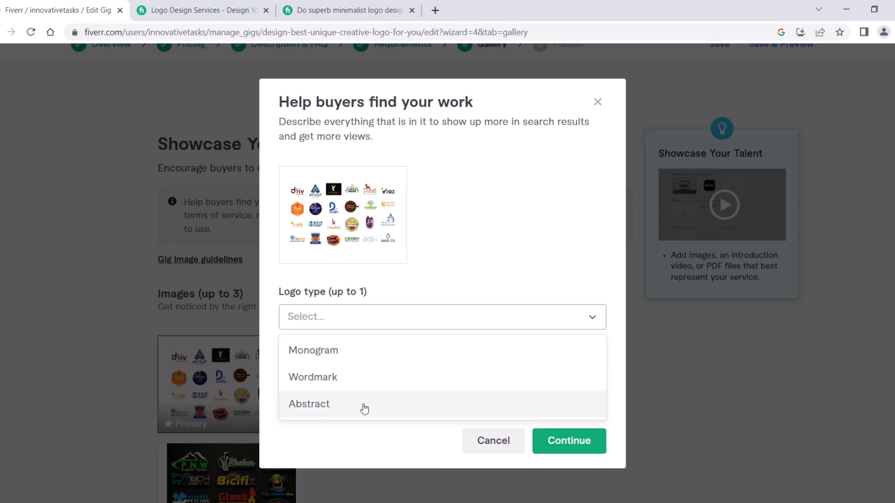
click(345, 406)
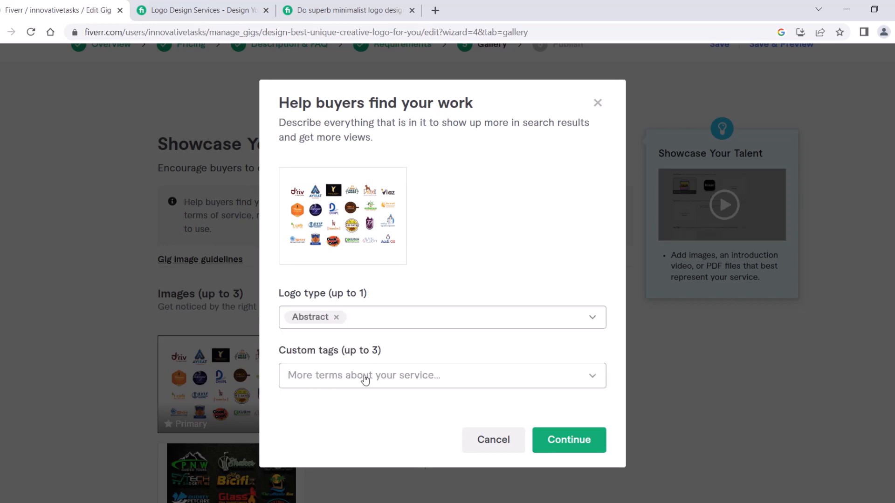
Add Logo Animation as the first custom tag of the primary gallery image.
click(362, 376)
text(LO)
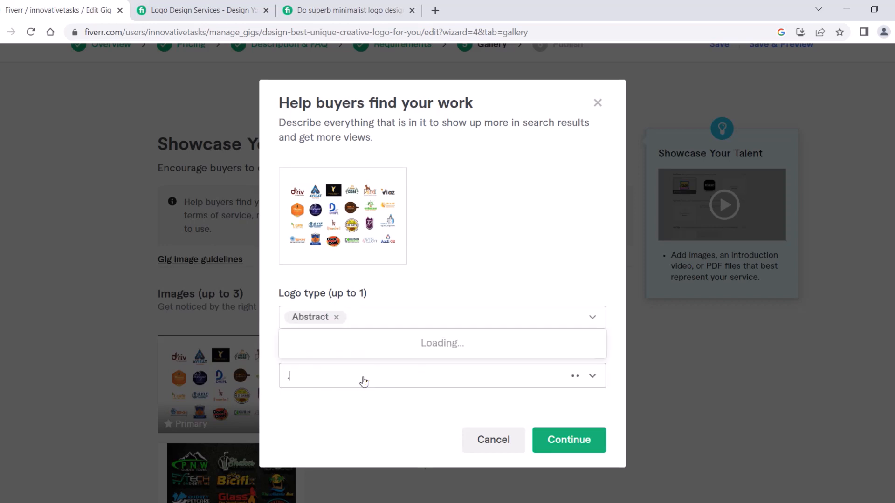
text(GO DE)
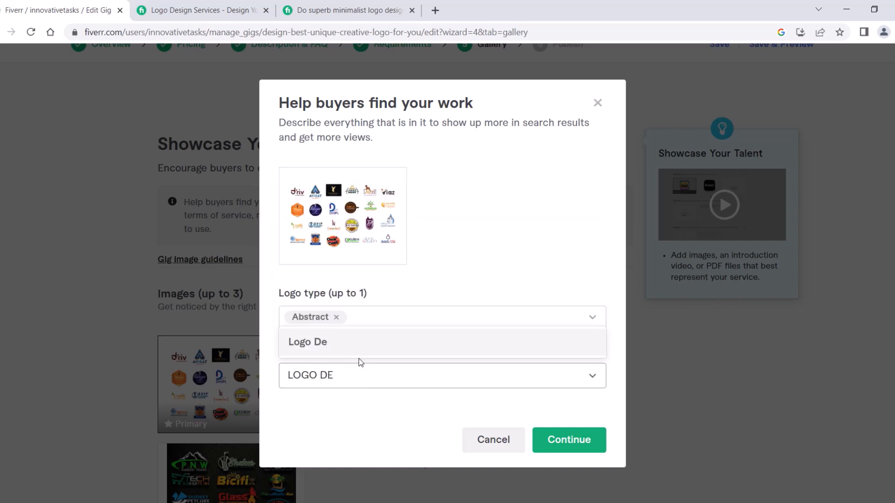
key(BackSpace)
key(BackSpace)
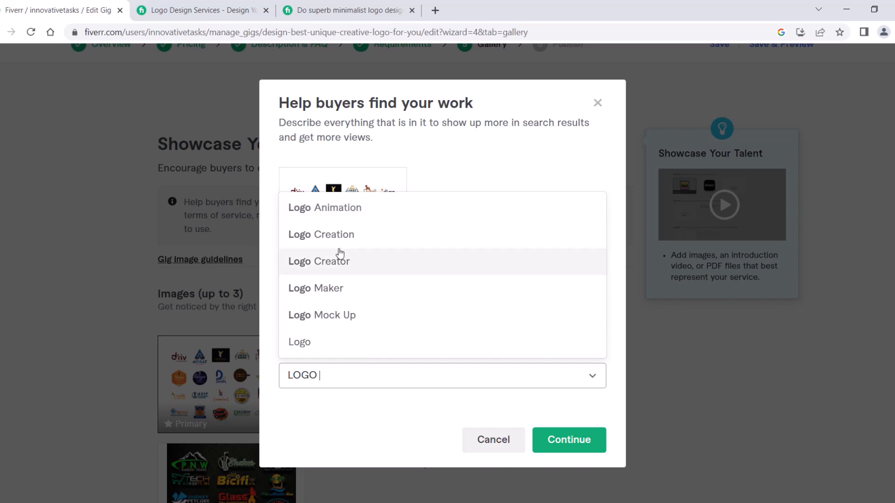
click(359, 214)
Add the custom tags Logo Creation and Logo Mock Up to the primary image and save its tags.
text(LOGO C)
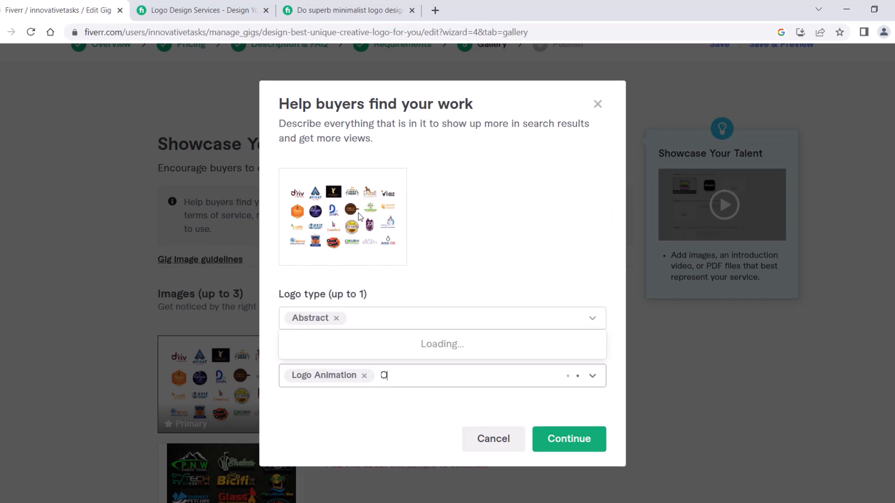
text(RE)
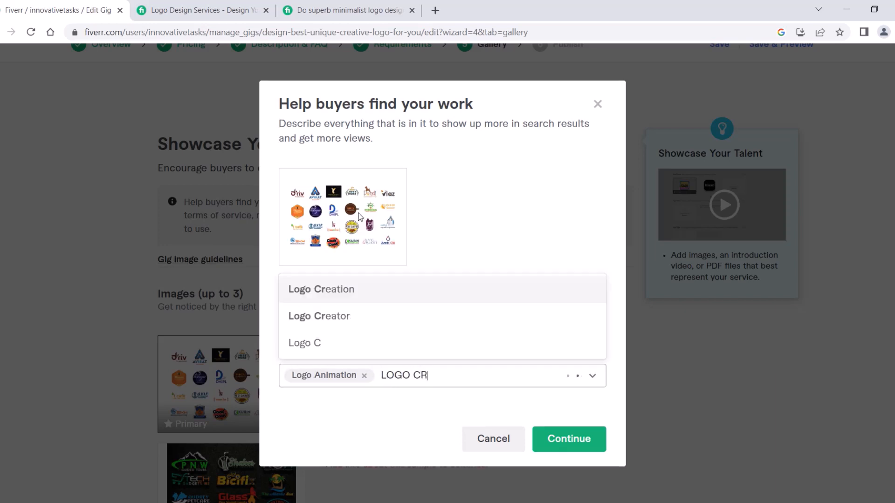
click(365, 295)
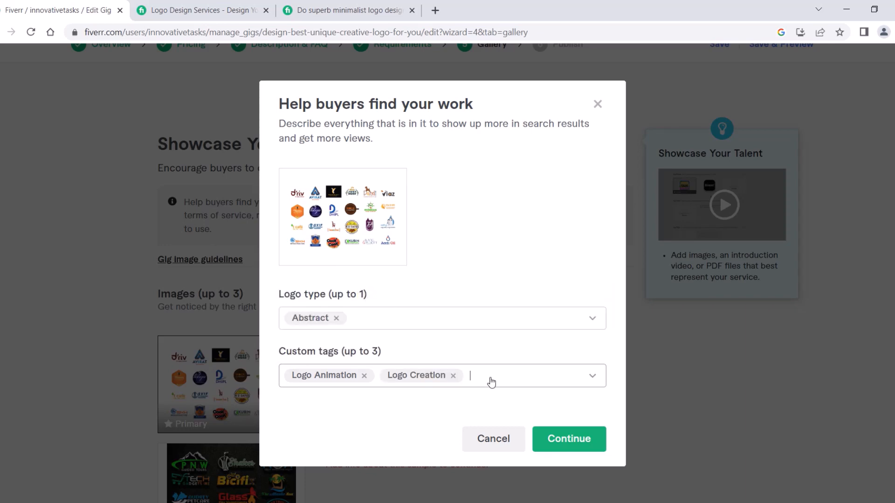
text(LOGO)
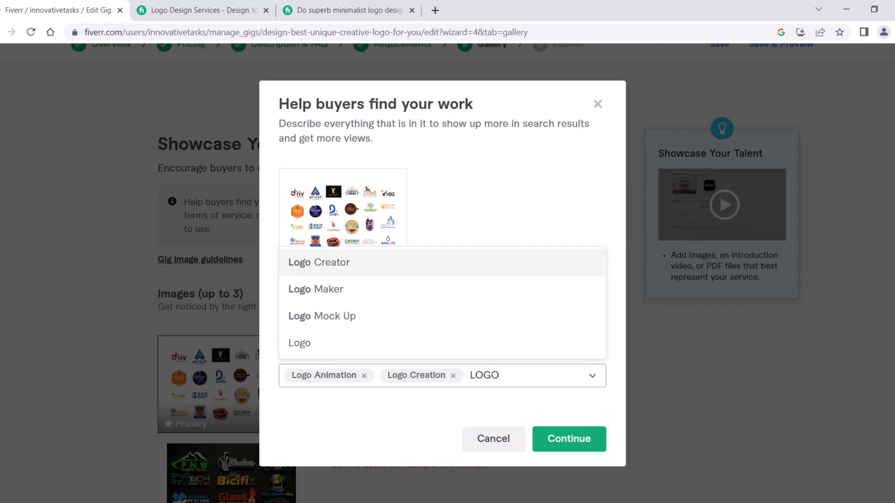
click(406, 322)
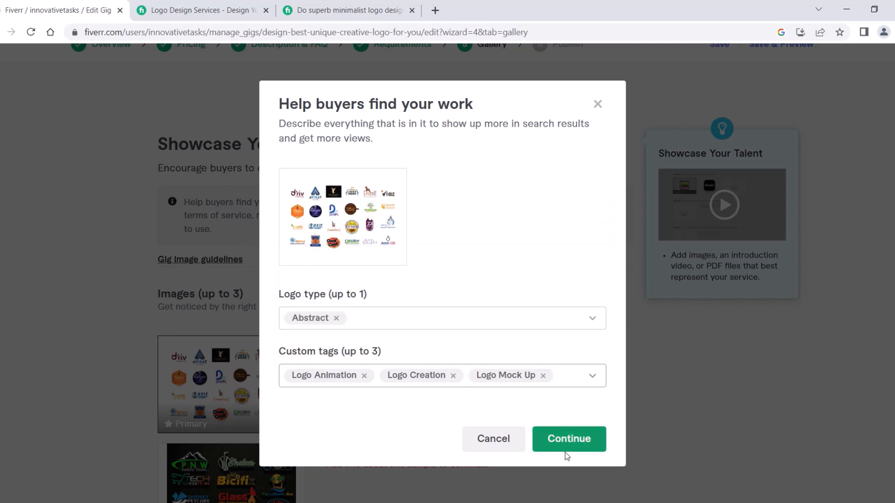
click(576, 442)
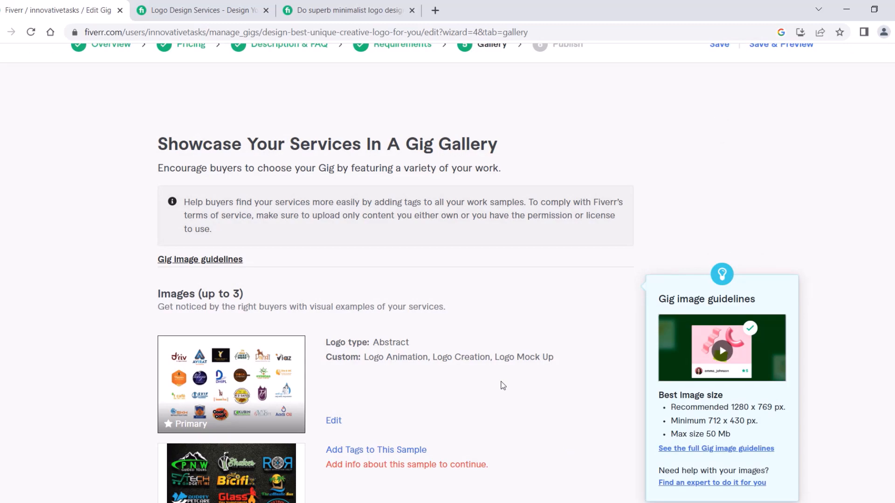
Add the required tags to the second gallery image and save the gallery to continue to the publishing stage.
scroll(485, 375, down, 2)
click(376, 341)
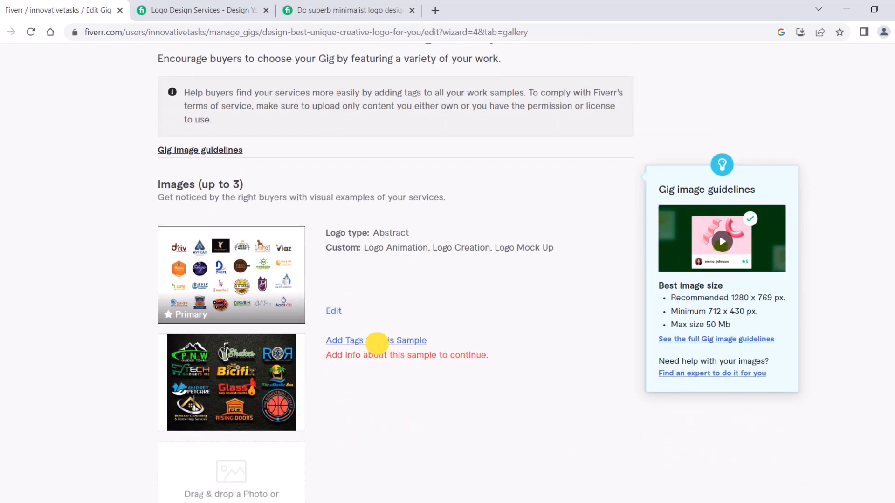
click(332, 322)
scroll(502, 286, down, 8)
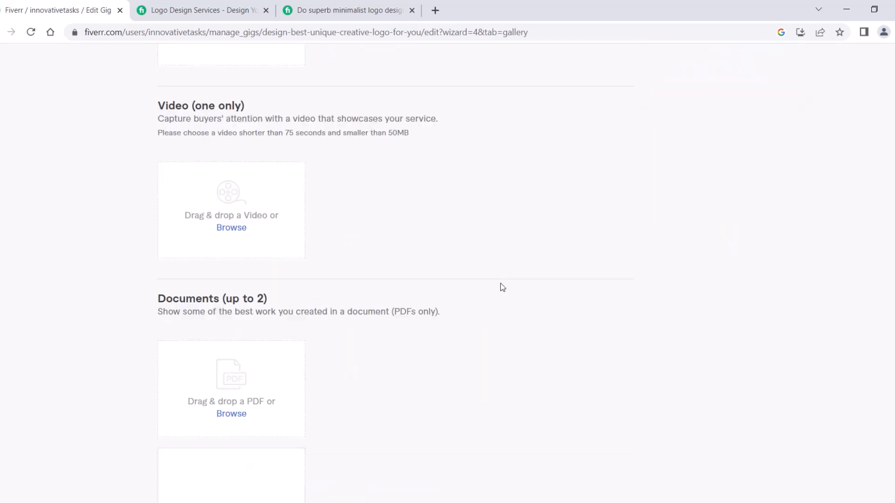
click(595, 298)
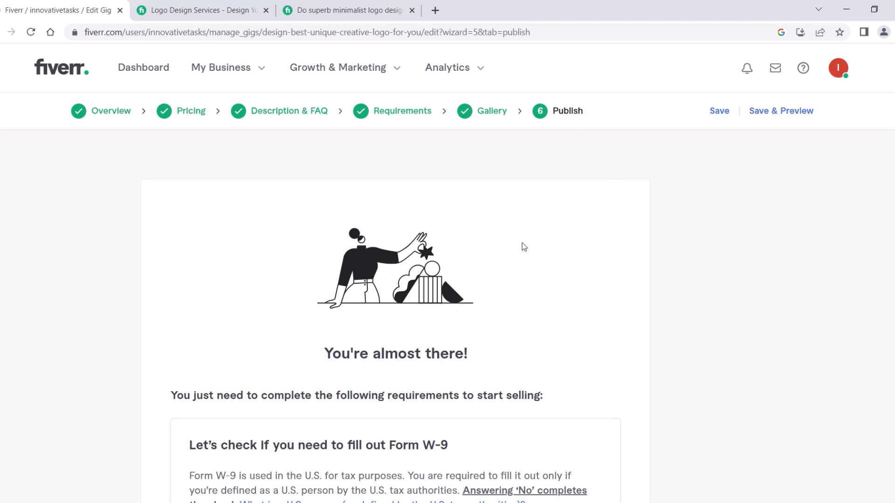
Answer No to the Form W-9 question about being a U.S. person, save the answer and close the confirmation.
scroll(463, 338, down, 2)
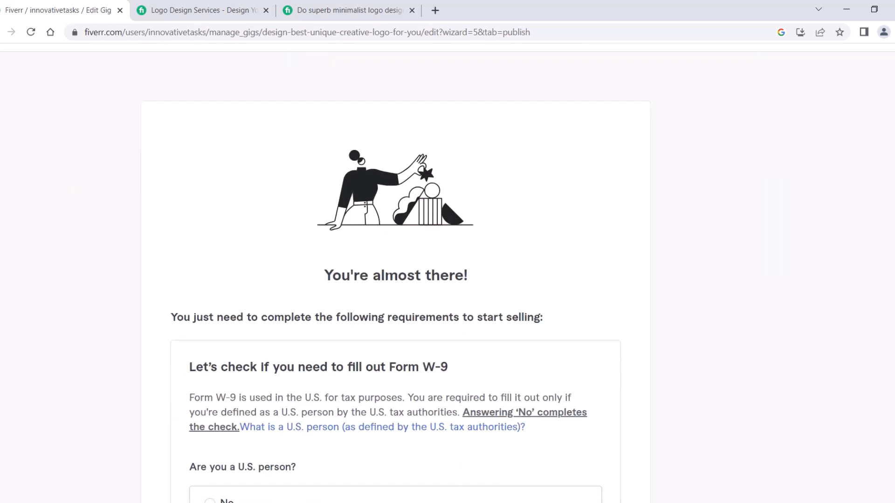
scroll(149, 336, down, 3)
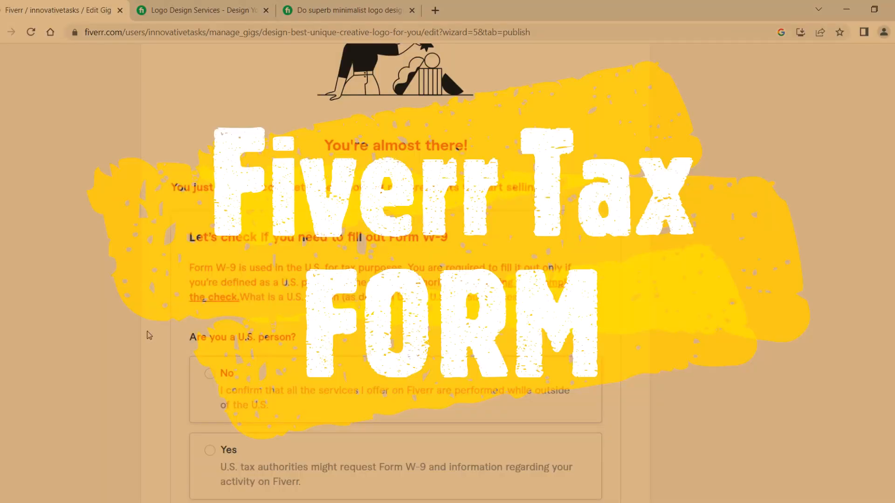
scroll(198, 334, down, 1)
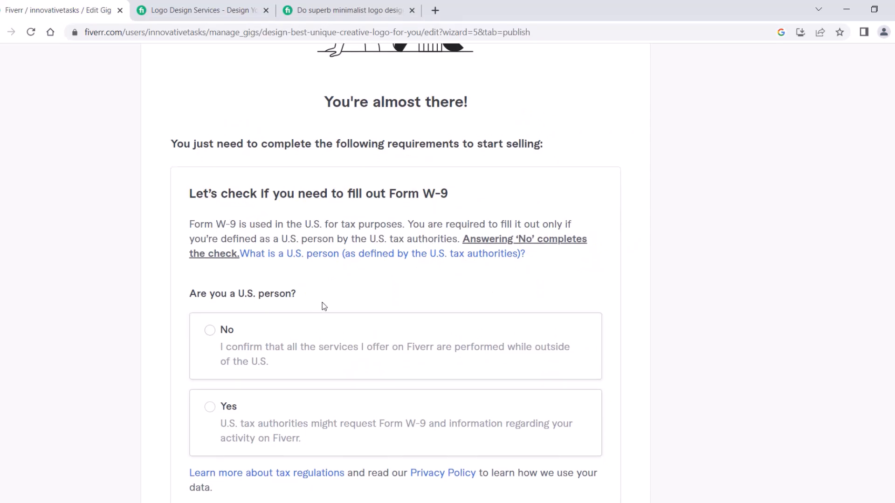
click(210, 330)
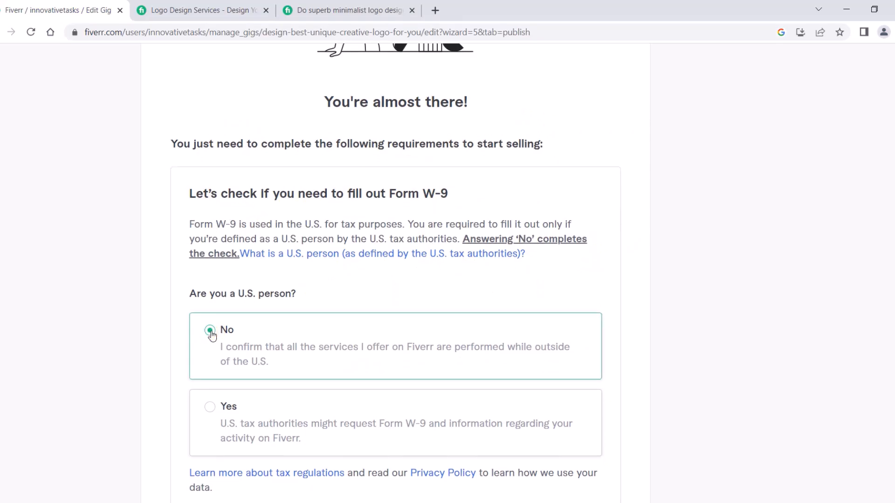
scroll(175, 337, down, 5)
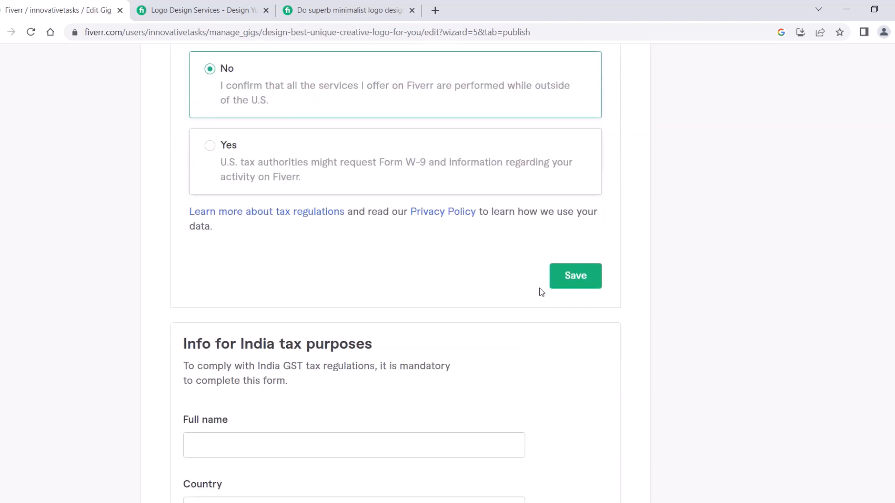
click(563, 278)
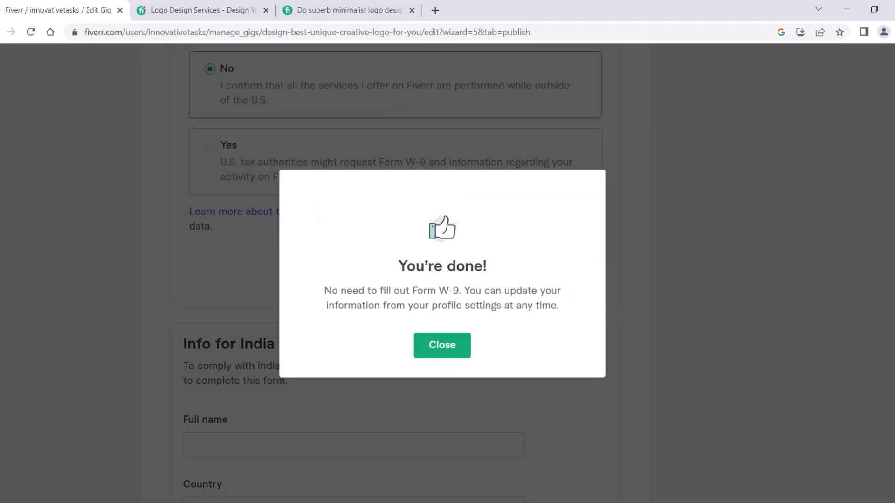
click(443, 344)
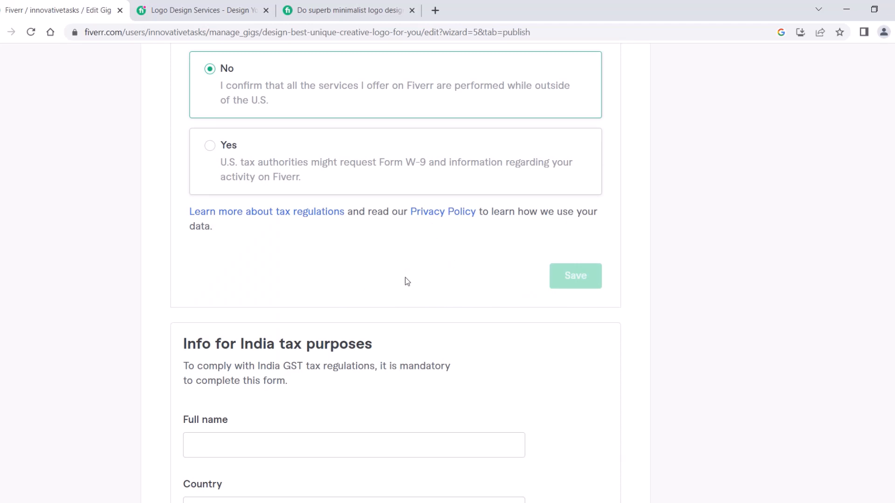
Examine the India tax form's full name, country and state fields and the phone verification section below it.
scroll(405, 278, down, 4)
click(302, 250)
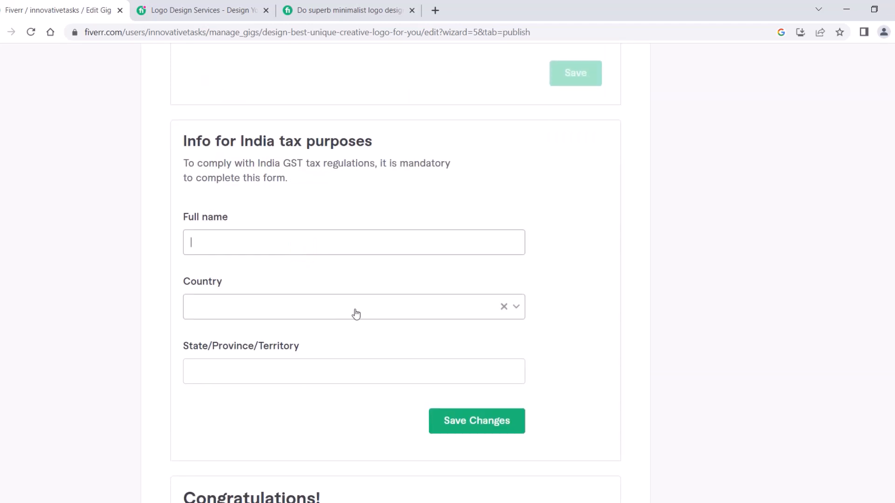
scroll(355, 313, down, 3)
click(222, 249)
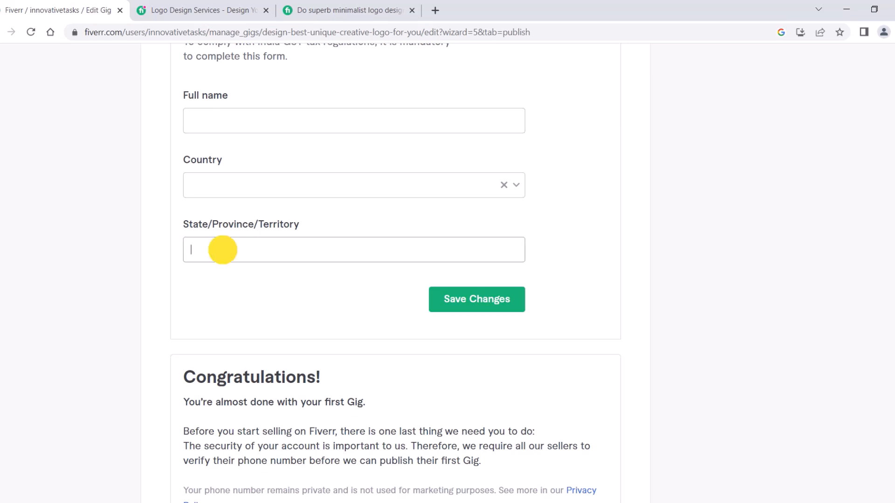
scroll(223, 249, down, 6)
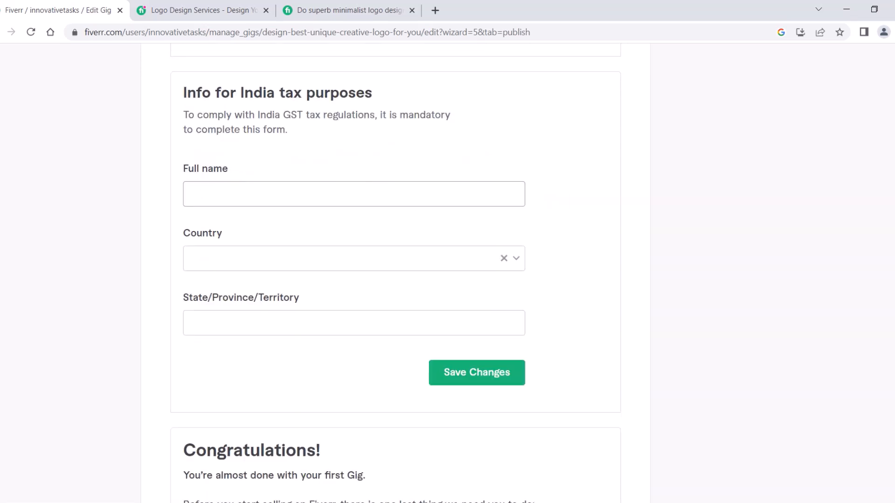
Enter the full name, select India and Delhi, and answer Yes for India citizenship/residency and No for India GST registration.
text(Innovative)
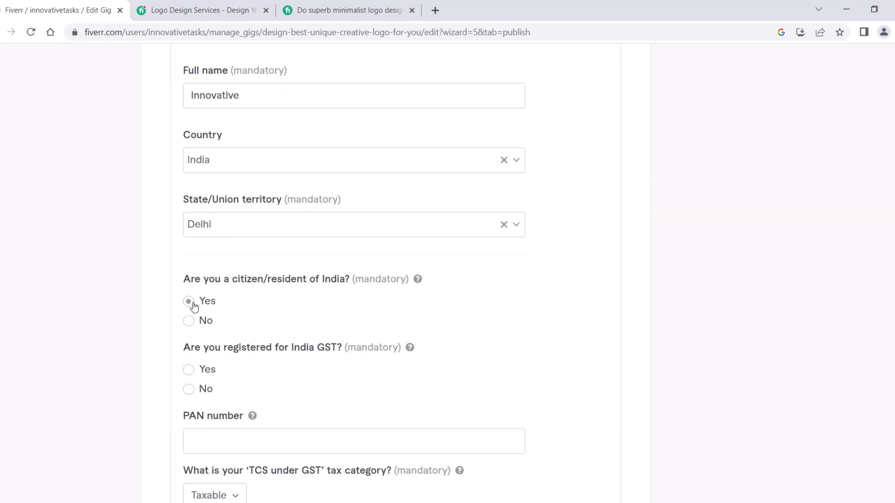
click(189, 302)
scroll(326, 261, down, 3)
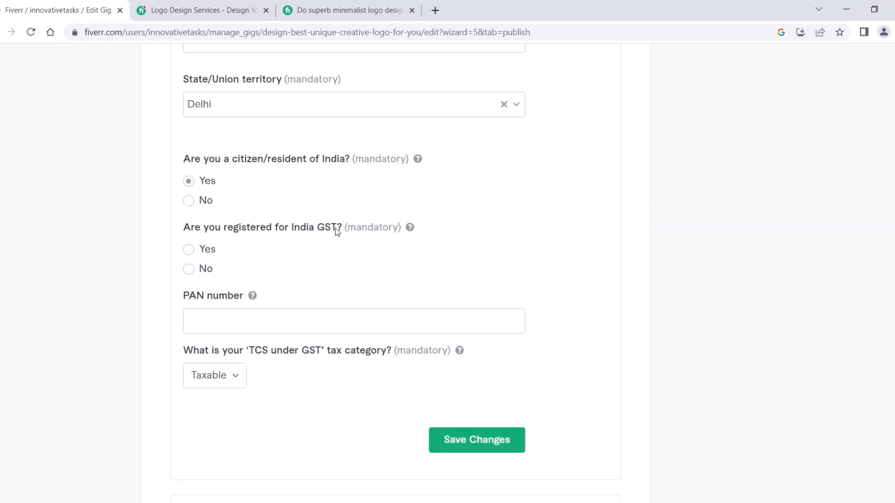
click(189, 269)
Set the TCS under GST tax category to Exempt, leave the PAN number blank and save the India tax form.
click(234, 322)
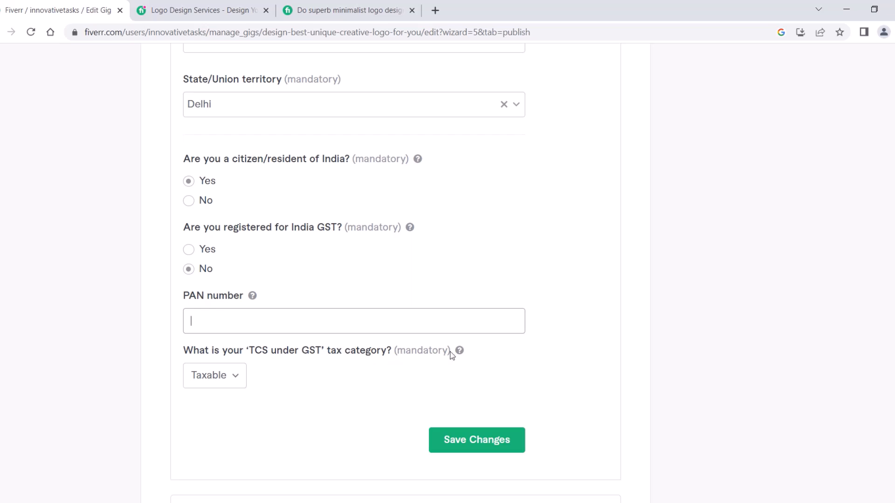
mouse_move(459, 350)
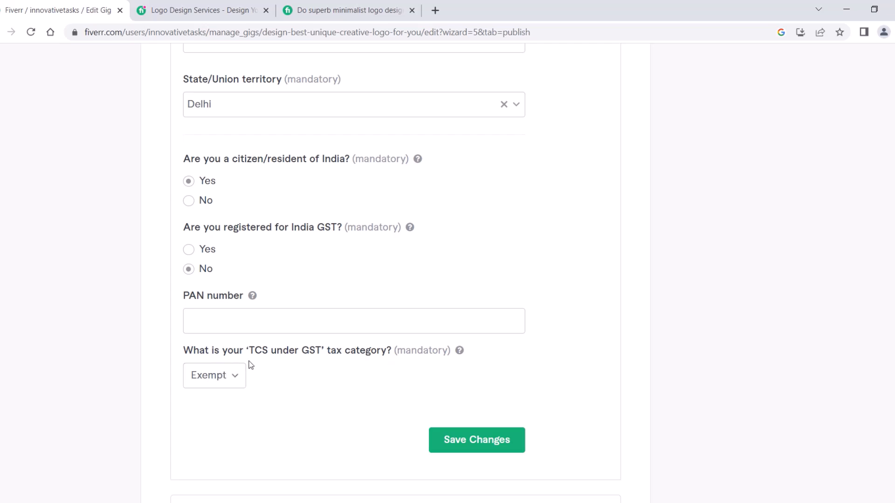
click(256, 320)
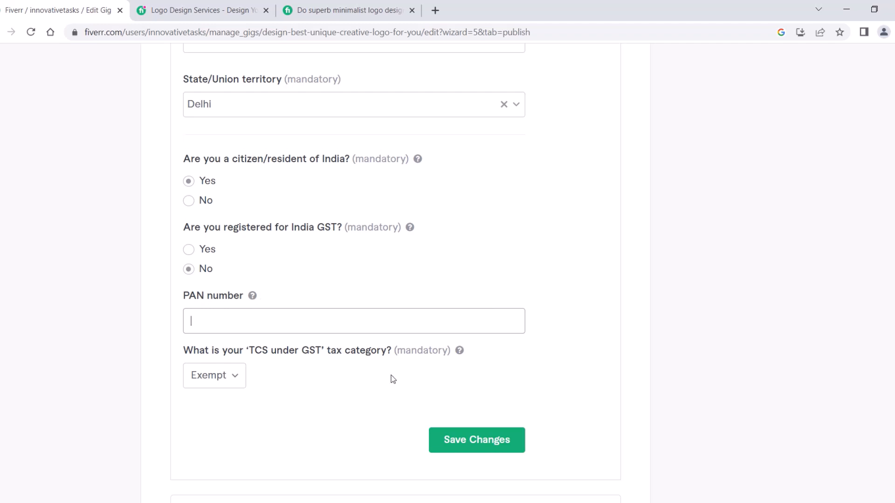
scroll(401, 368, down, 2)
click(475, 371)
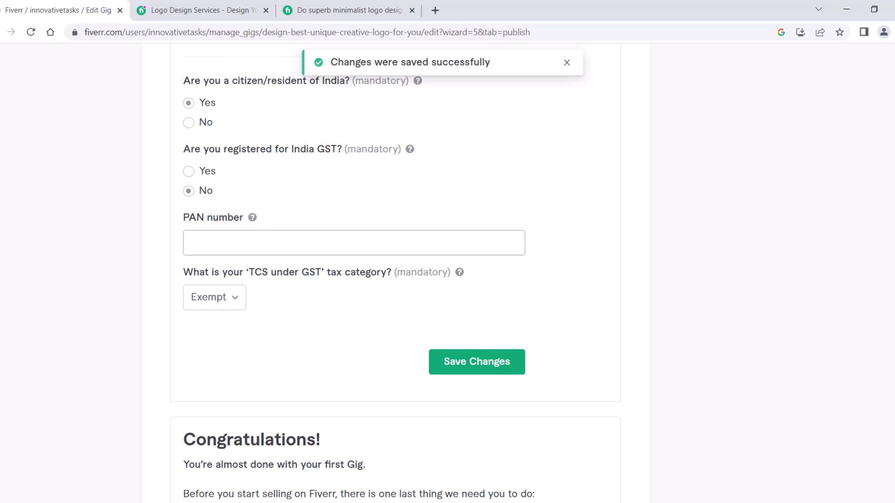
Start the phone verification with India as the country, provide the phone number and submit the received verification code.
scroll(489, 191, down, 8)
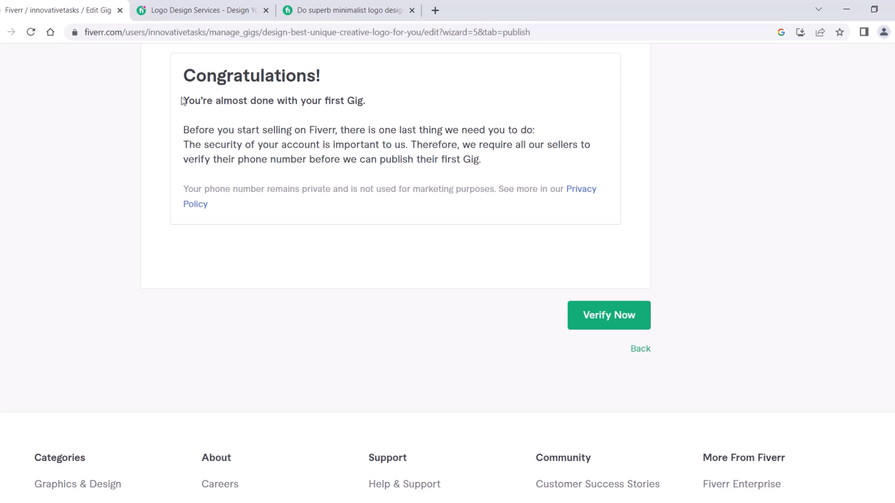
click(205, 98)
drag(205, 98, 348, 102)
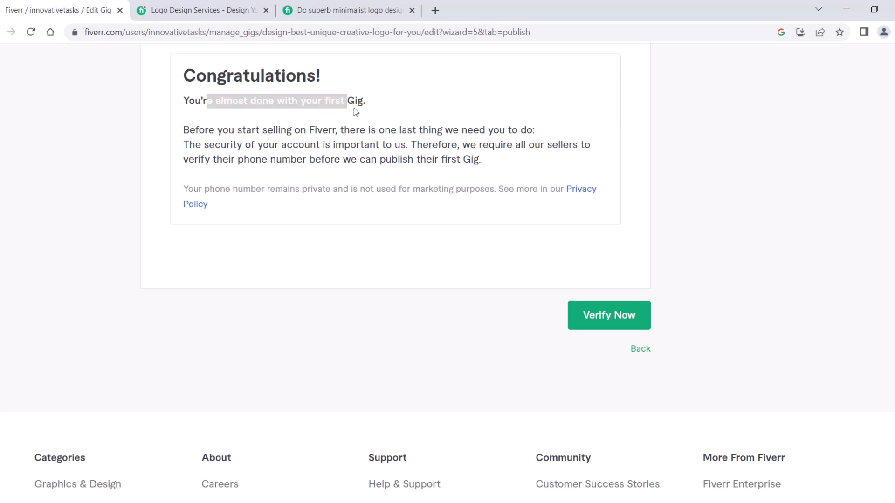
click(596, 321)
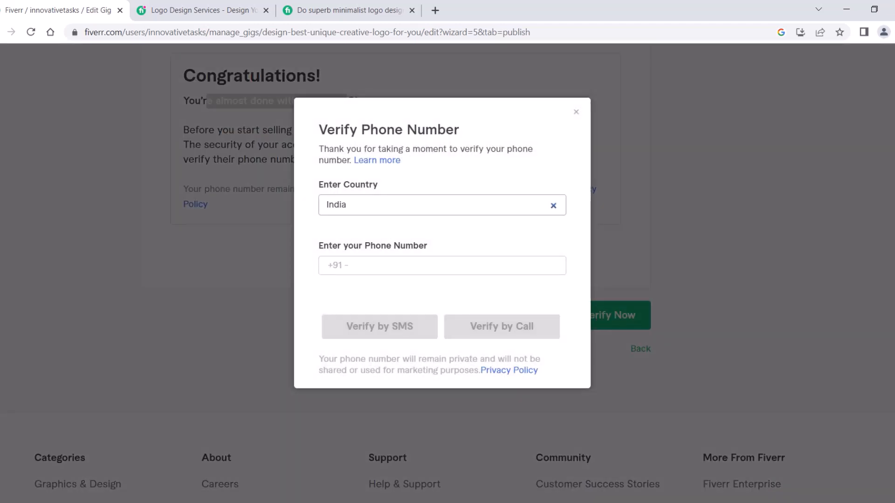
click(367, 204)
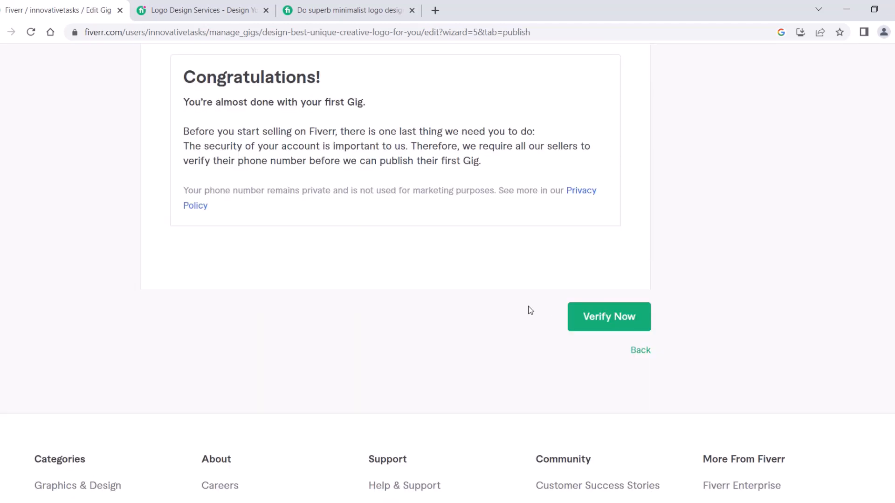
click(616, 316)
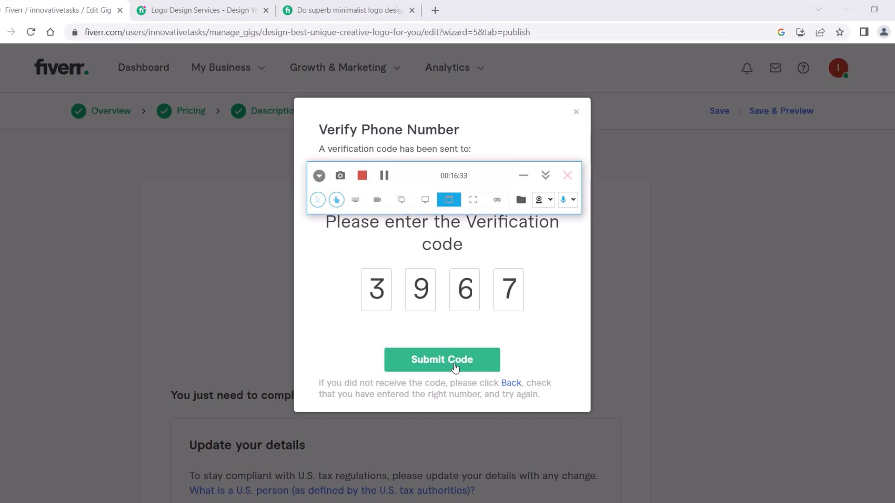
click(384, 175)
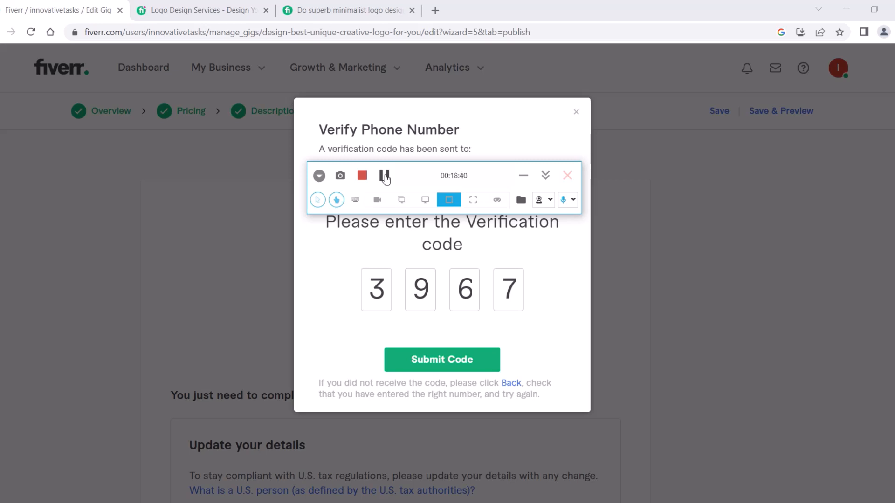
click(385, 176)
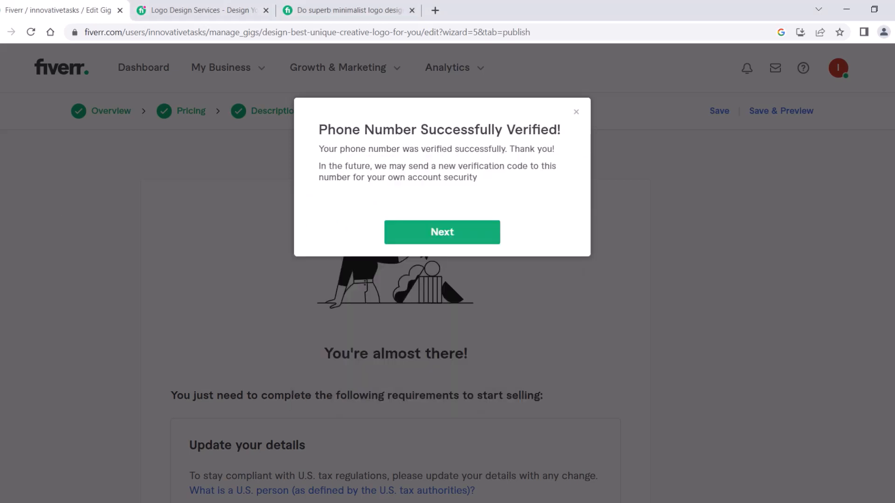
Continue past the phone verification confirmation and add a security question with its answer.
click(436, 229)
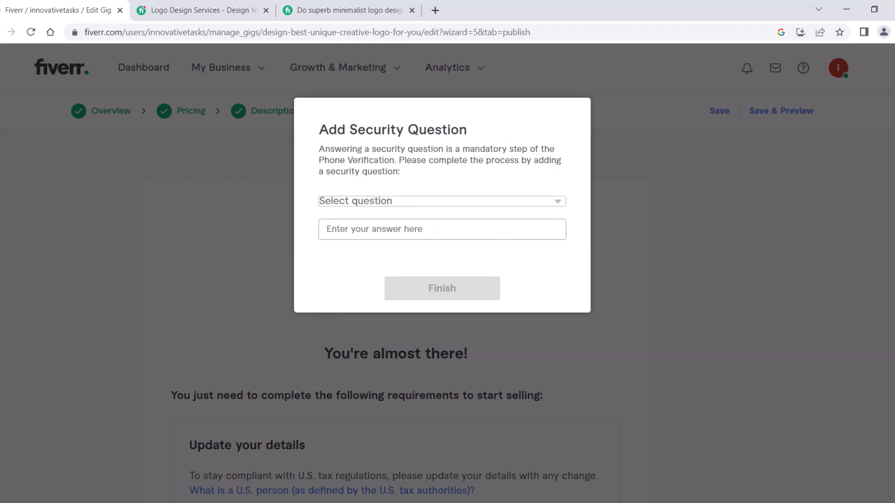
click(423, 201)
click(423, 213)
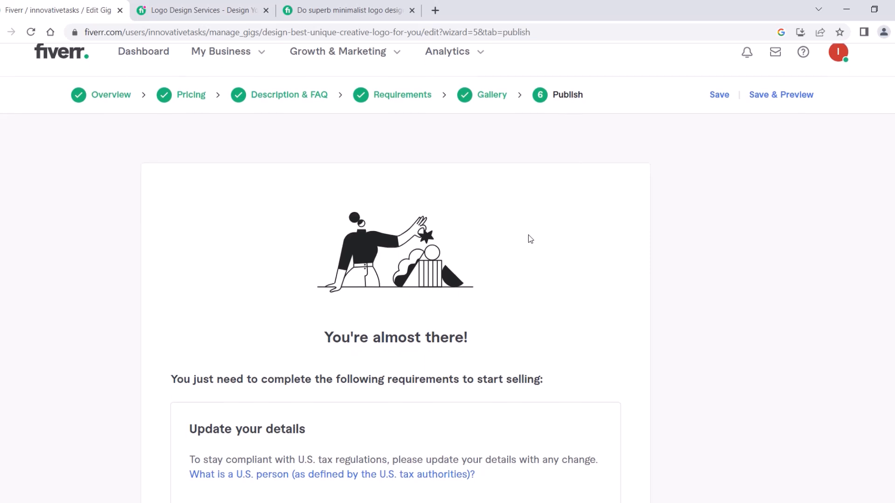
Publish the logo design gig from the final stage of the gig setup.
scroll(530, 239, down, 15)
scroll(529, 239, down, 7)
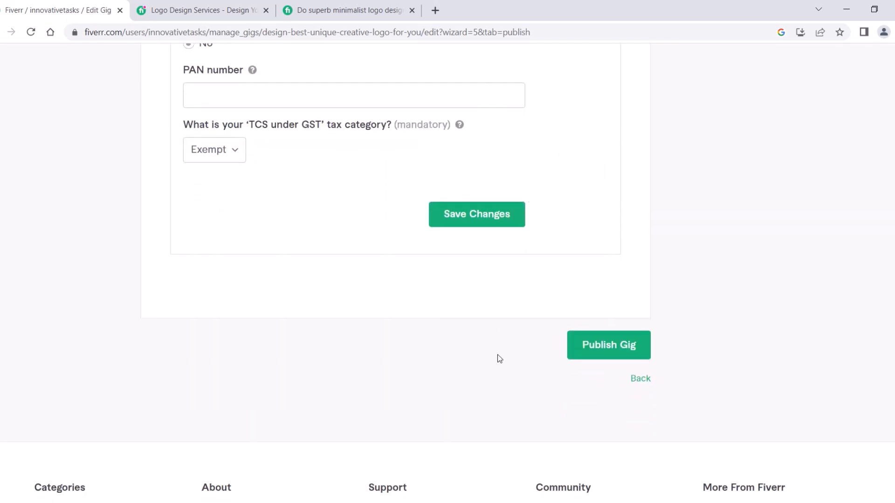
click(585, 358)
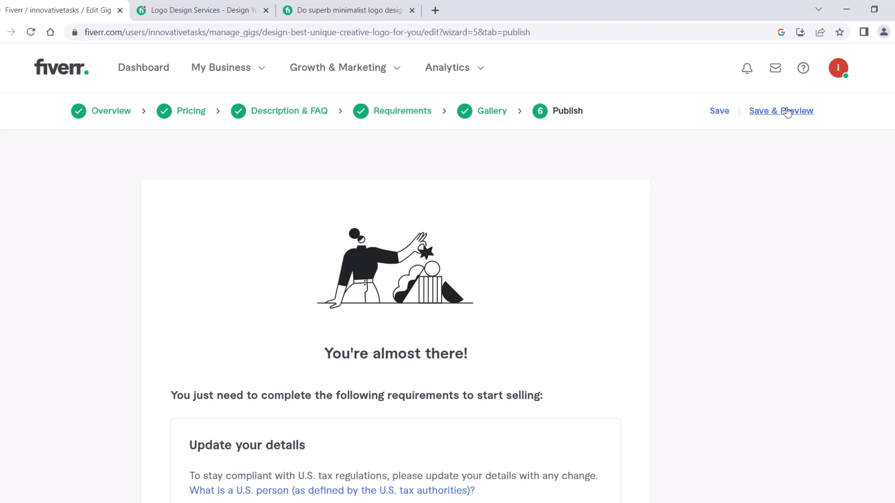
scroll(624, 275, down, 20)
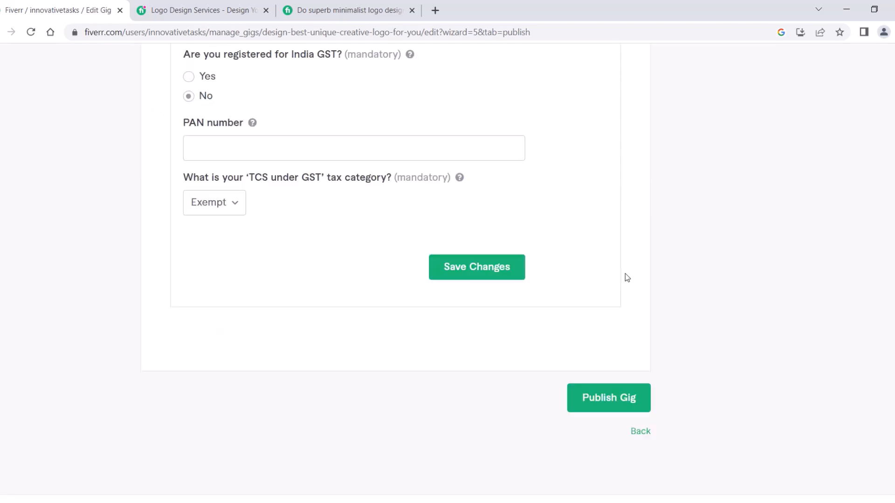
scroll(513, 261, up, 9)
scroll(518, 240, up, 8)
scroll(517, 239, down, 15)
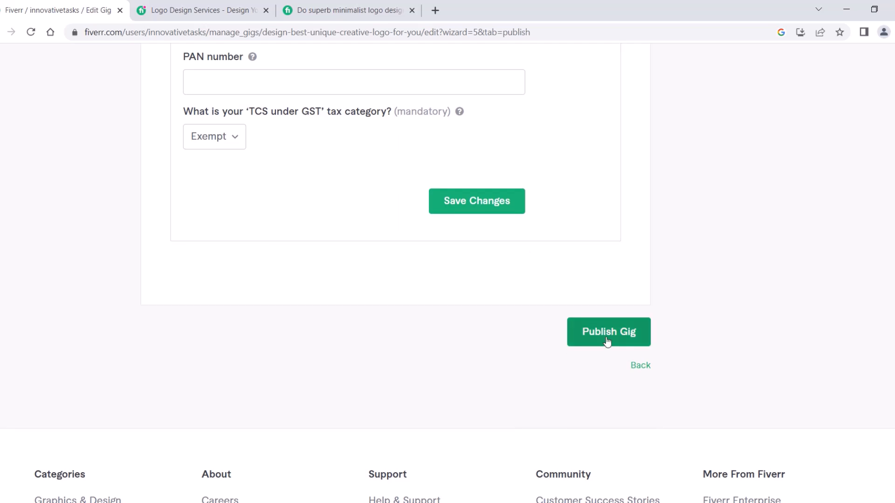
click(607, 341)
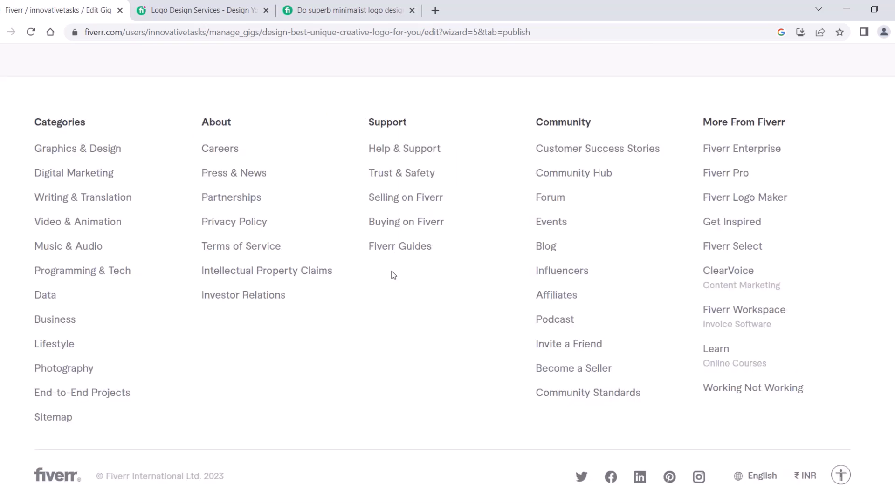
Review the gig publication confirmation page and finish the gig setup.
scroll(393, 275, up, 15)
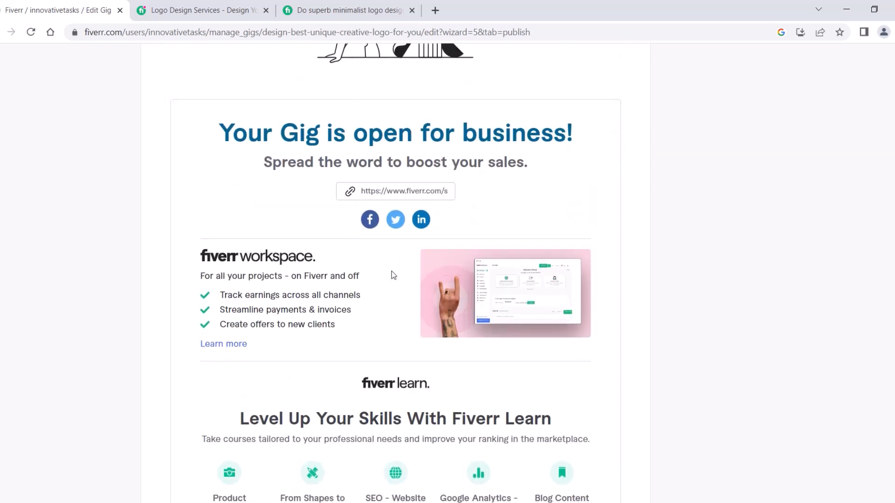
scroll(213, 155, down, 5)
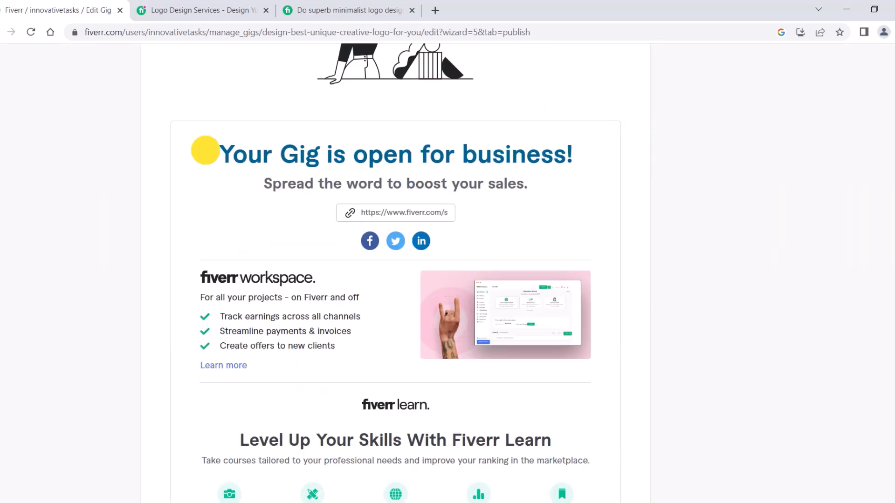
drag(204, 150, 430, 133)
click(405, 130)
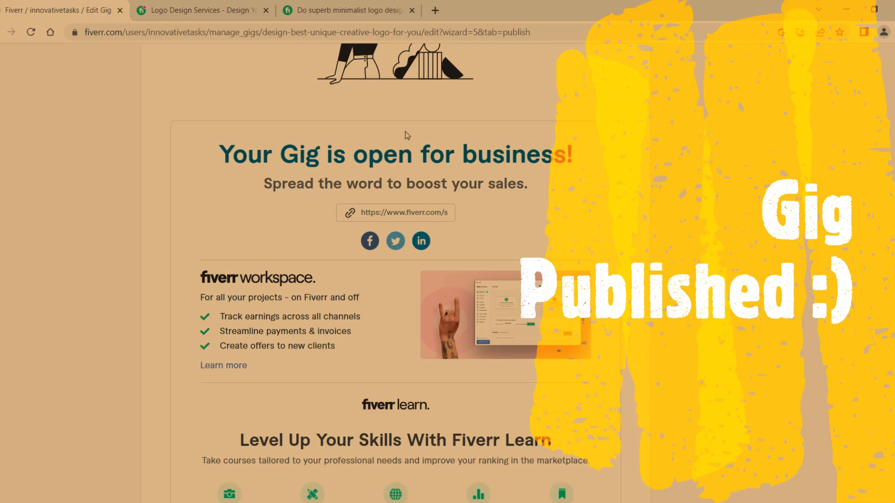
scroll(488, 249, down, 5)
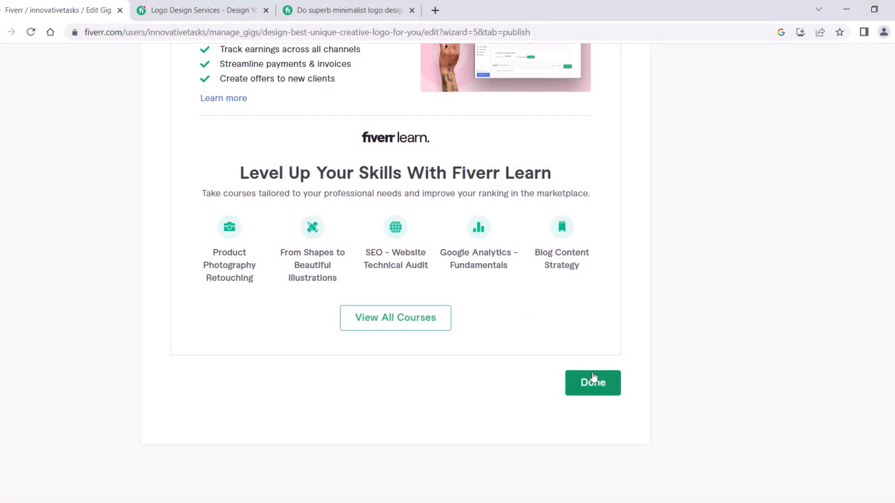
click(596, 382)
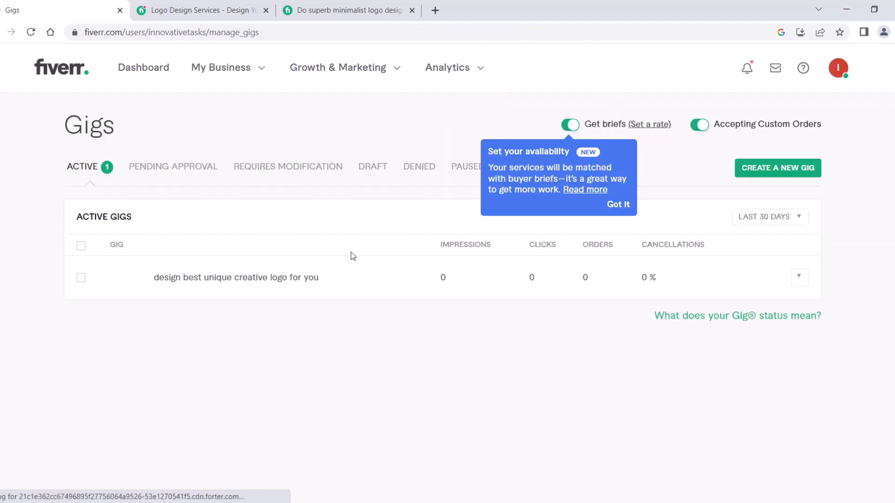
Expand the logo gig in the active gigs list and examine its status, order limit, watermark, reviews and performance details.
click(243, 280)
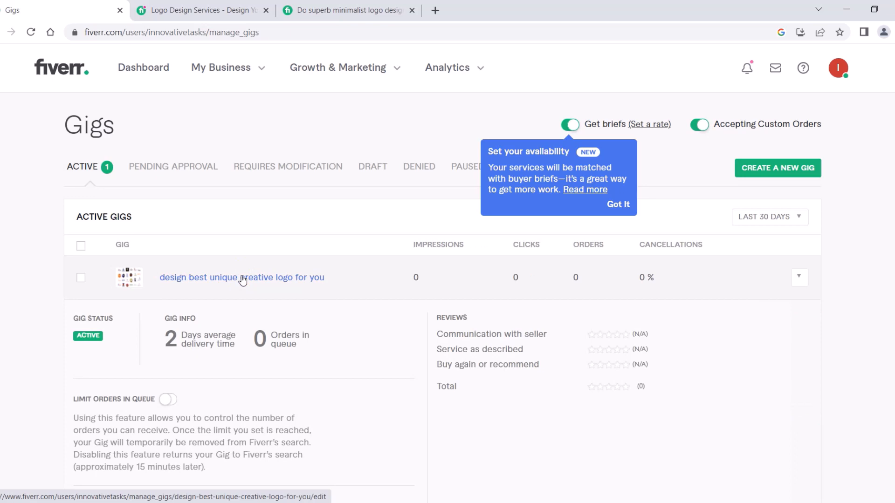
scroll(271, 154, down, 3)
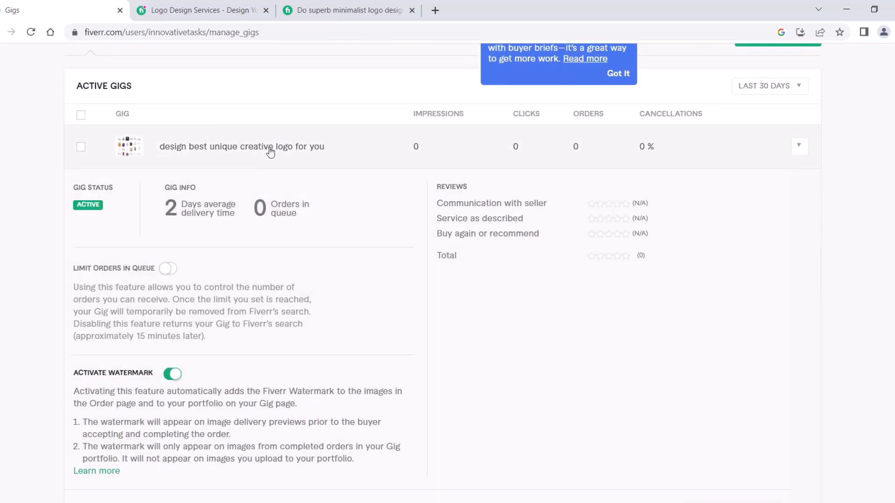
scroll(279, 187, down, 5)
scroll(302, 208, up, 4)
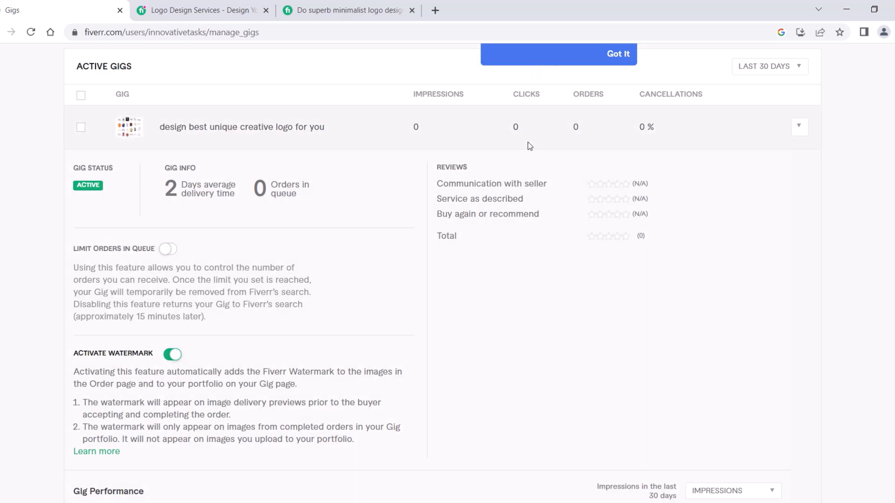
scroll(529, 146, up, 1)
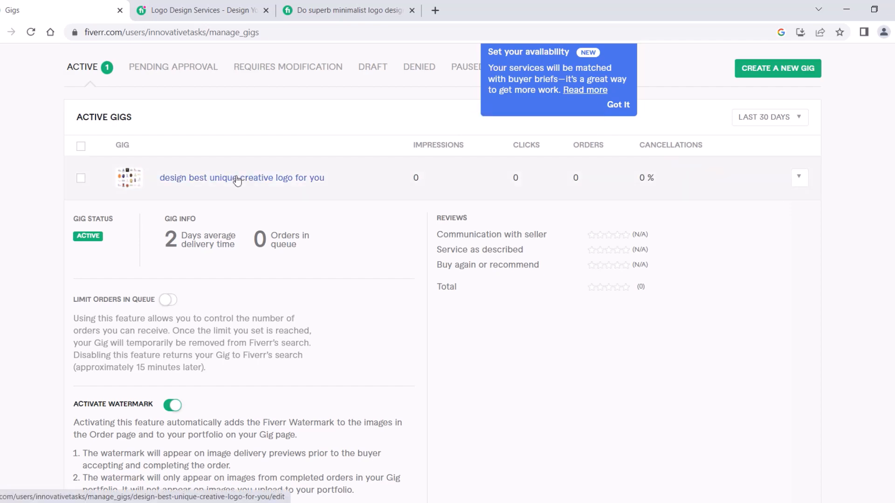
scroll(457, 201, up, 2)
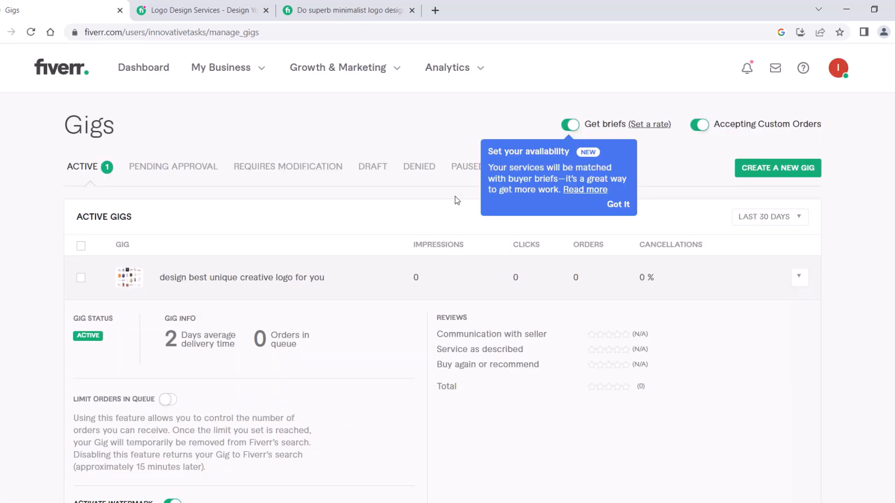
Open the seller profile and start creating a new gig from its active gigs.
click(838, 68)
click(700, 189)
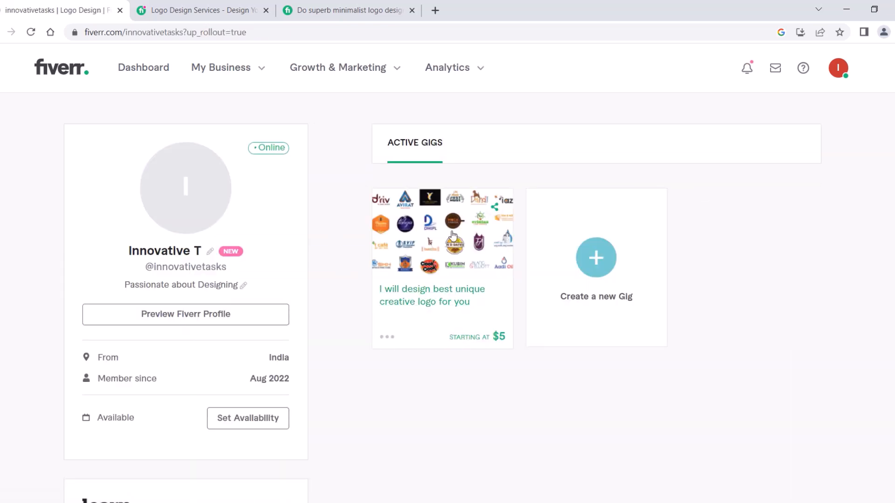
click(597, 259)
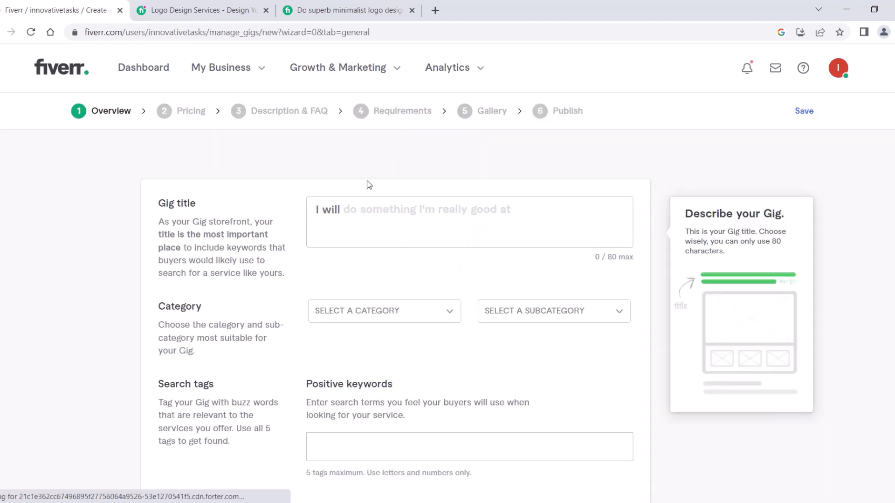
Look through the title, category and search tag fields of the blank gig's Overview stage.
scroll(408, 247, down, 15)
scroll(407, 191, up, 14)
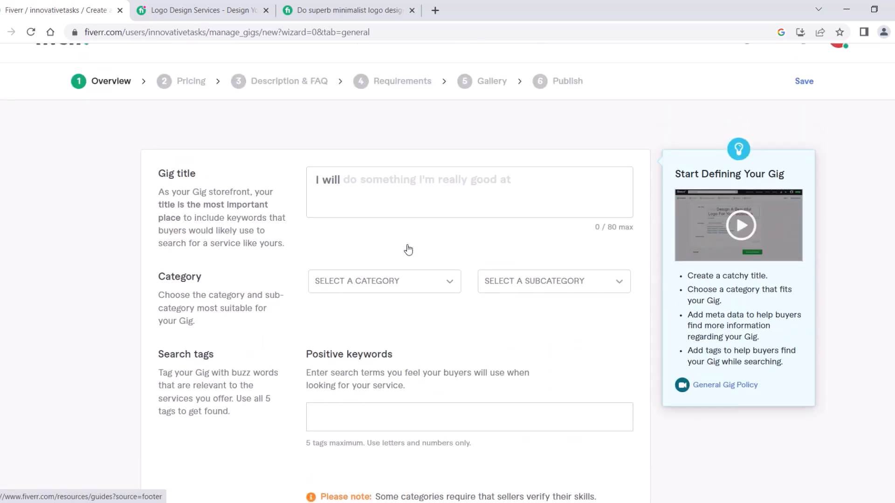
scroll(409, 250, up, 1)
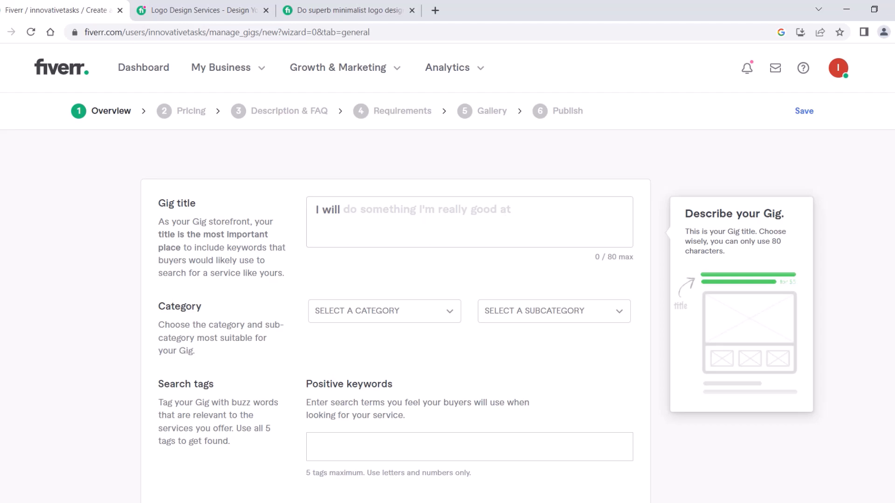
scroll(271, 264, down, 6)
scroll(404, 219, up, 6)
Open the seller profile from the account options, and go to the list of active gigs.
click(837, 69)
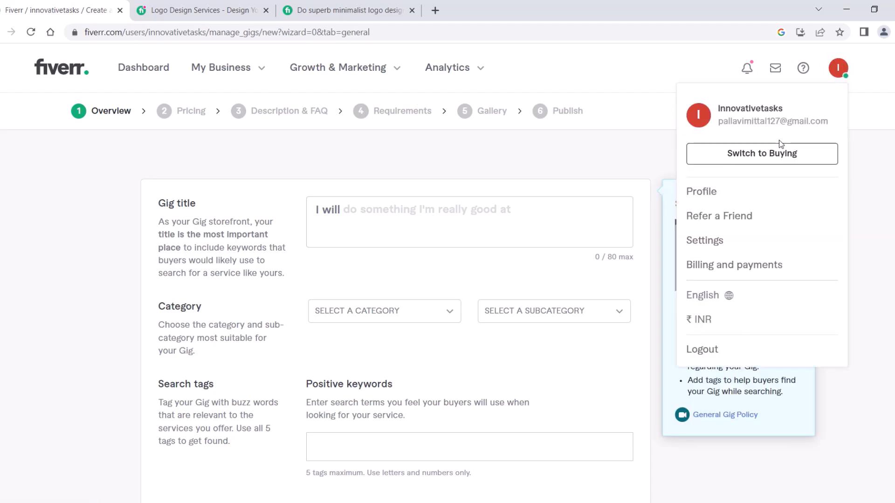
click(710, 186)
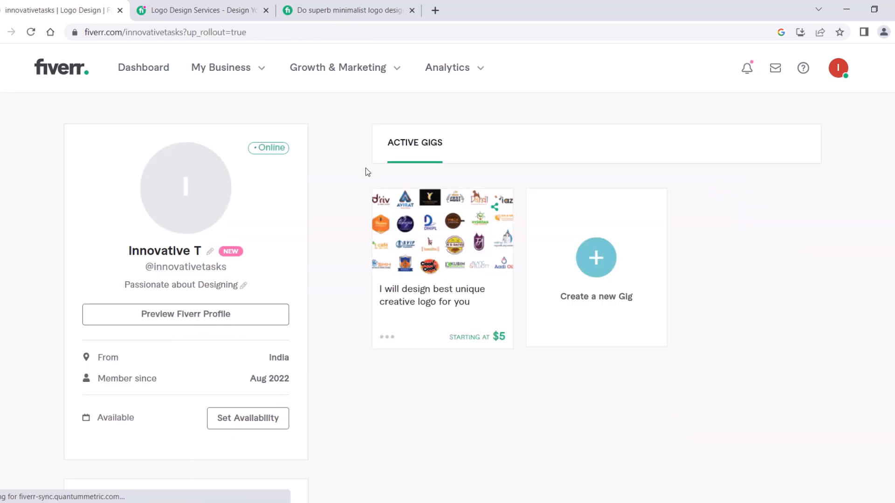
click(231, 65)
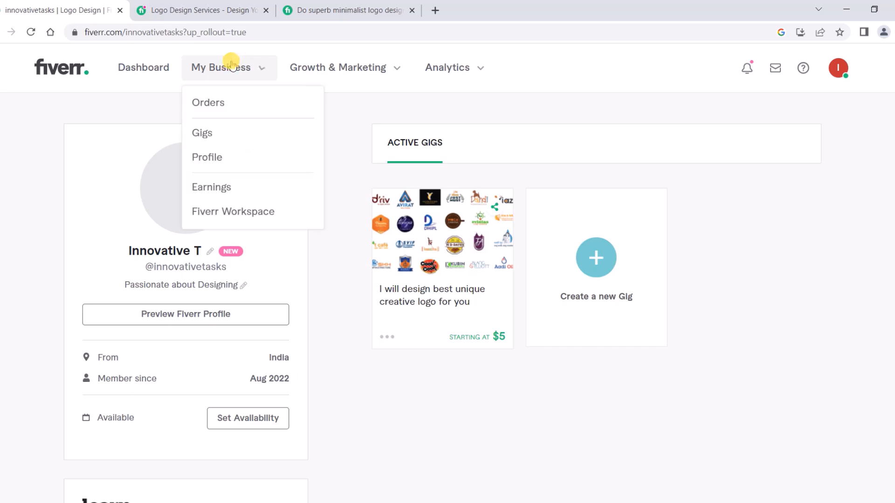
click(211, 133)
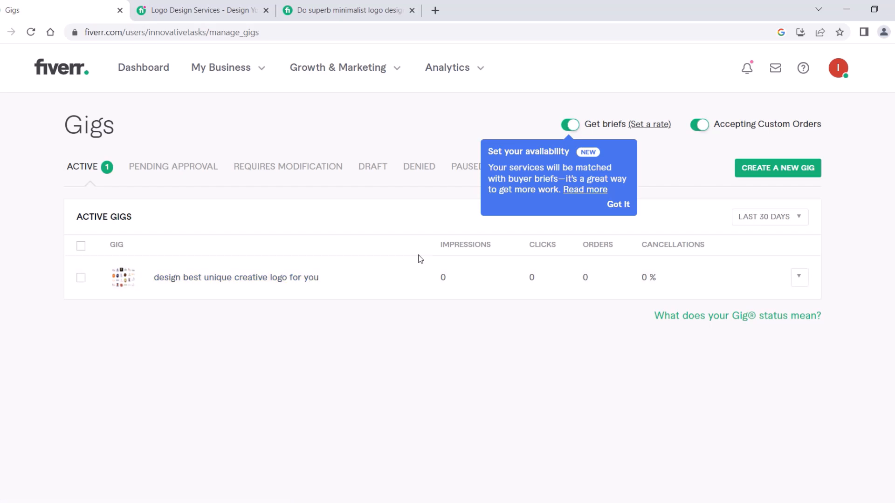
Check the business options and the message inbox, and return to the seller profile.
mouse_move(227, 68)
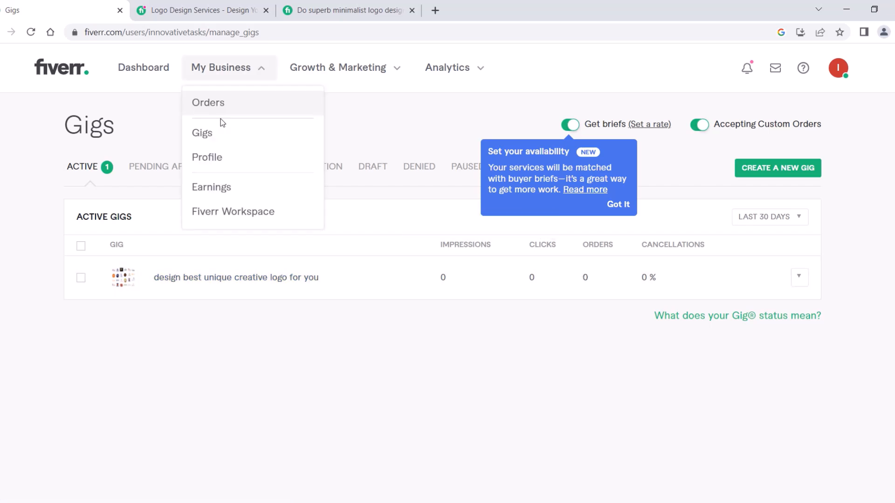
click(774, 69)
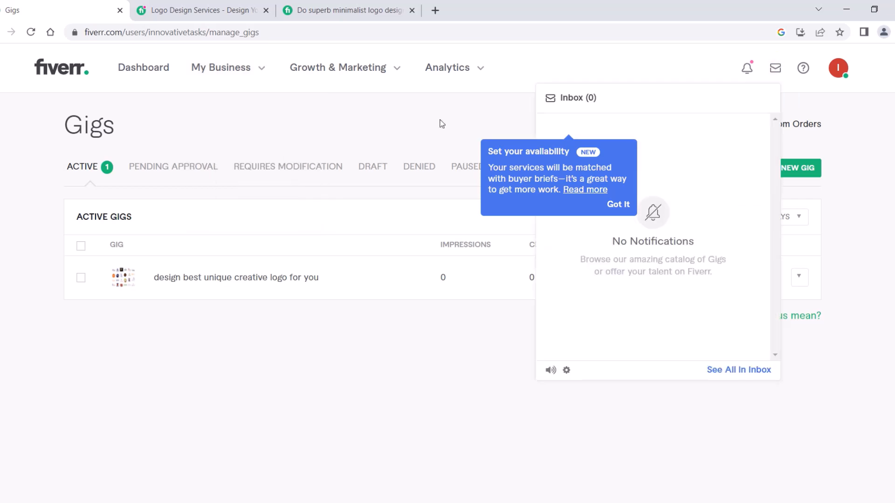
click(380, 354)
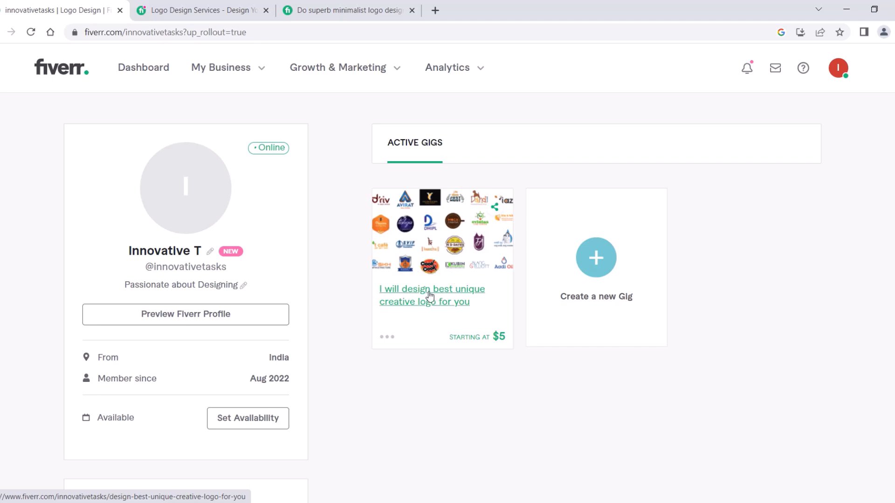
Open the published logo gig's page, review its images, Basic package, description and seller details, and return to the profile.
click(428, 292)
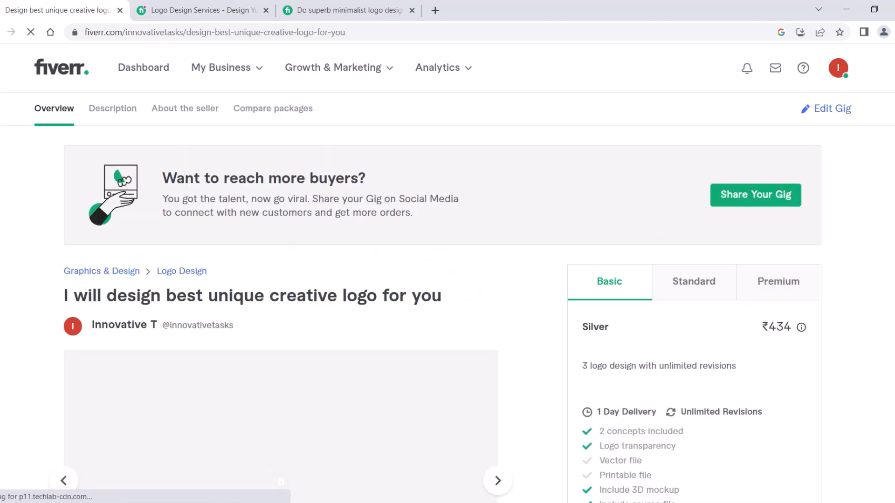
scroll(293, 250, down, 5)
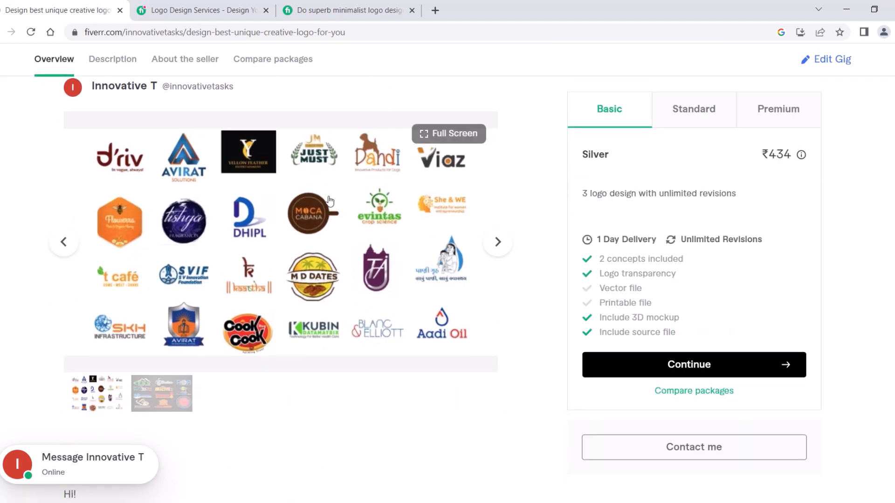
scroll(385, 247, down, 3)
scroll(385, 251, up, 3)
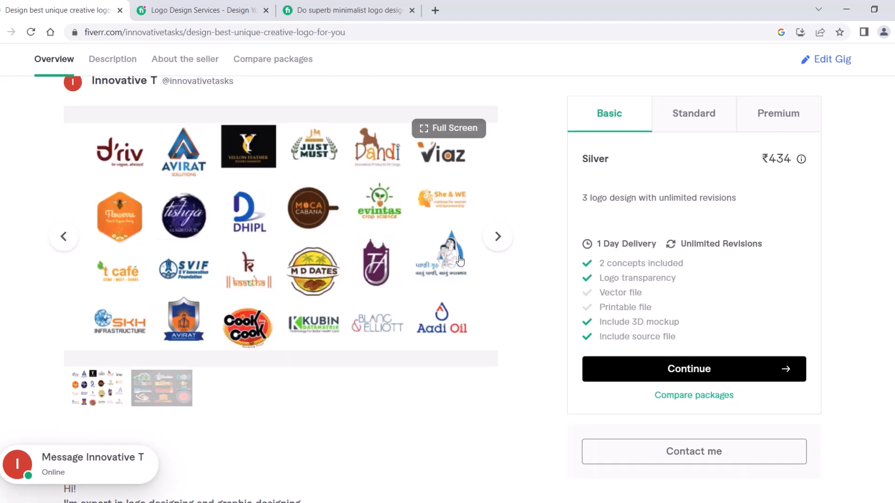
scroll(457, 259, down, 11)
scroll(460, 260, down, 5)
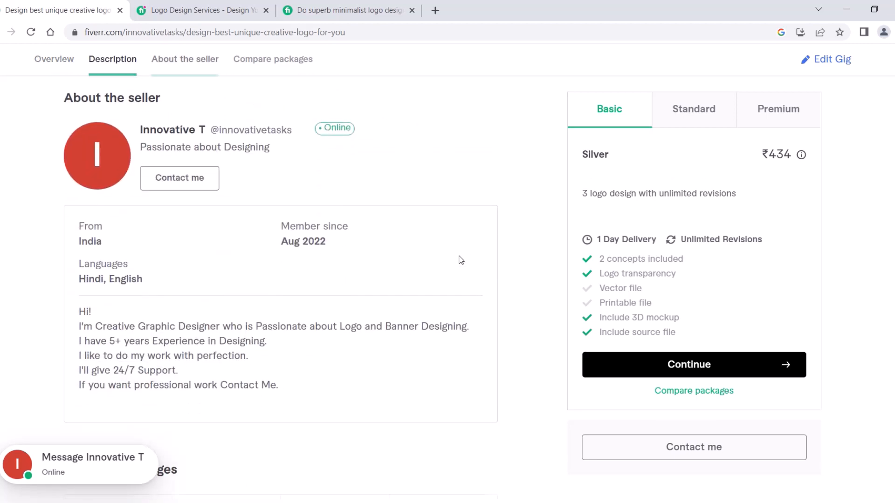
key(alt+Left)
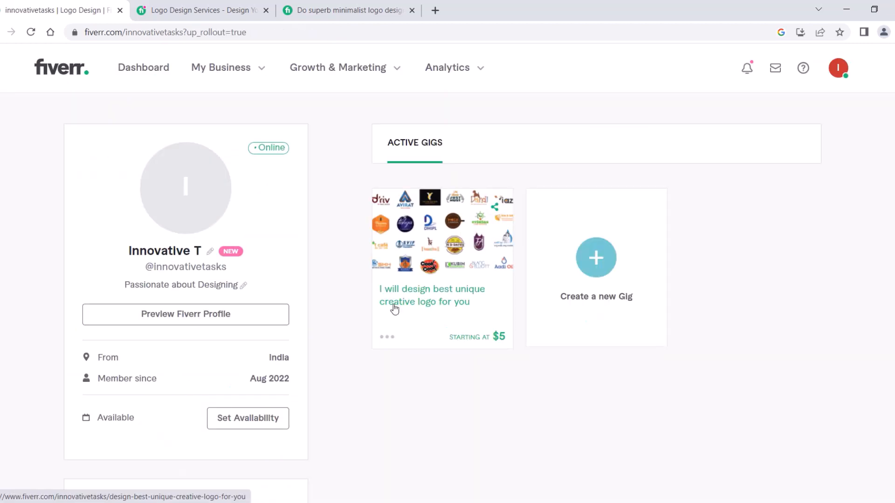
Open the published logo gig for editing and place the cursor in its title before "creative".
click(404, 296)
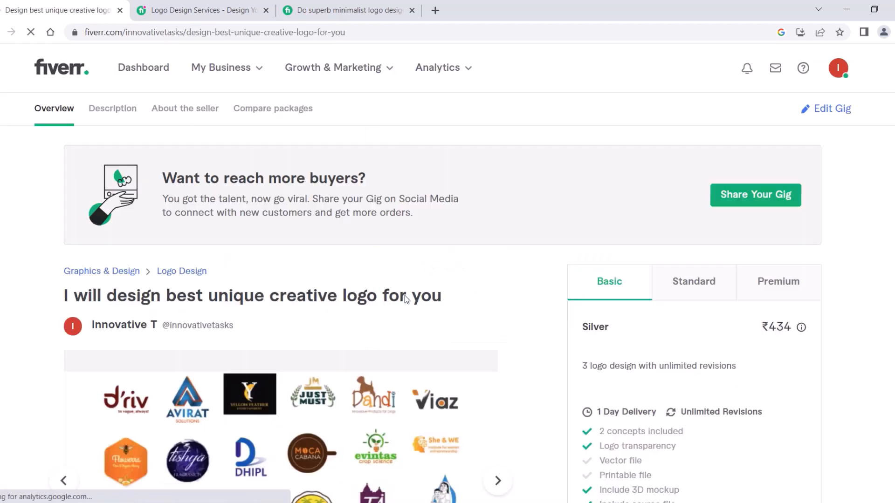
click(837, 110)
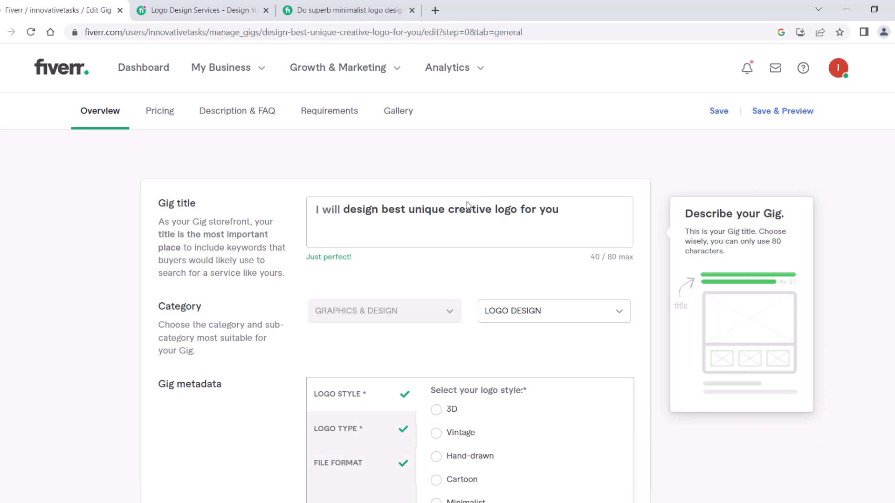
click(450, 208)
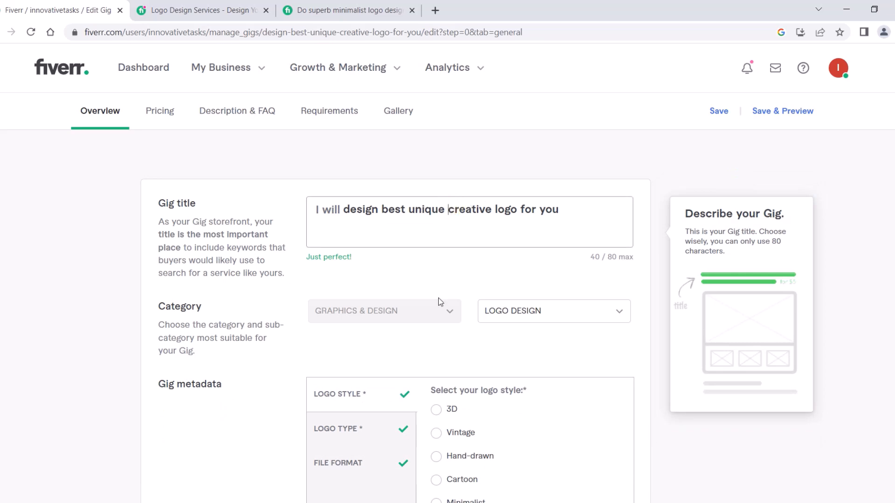
Go through the logo gig's Pricing, Description & FAQ, Requirements and Gallery edit sections.
scroll(440, 302, down, 3)
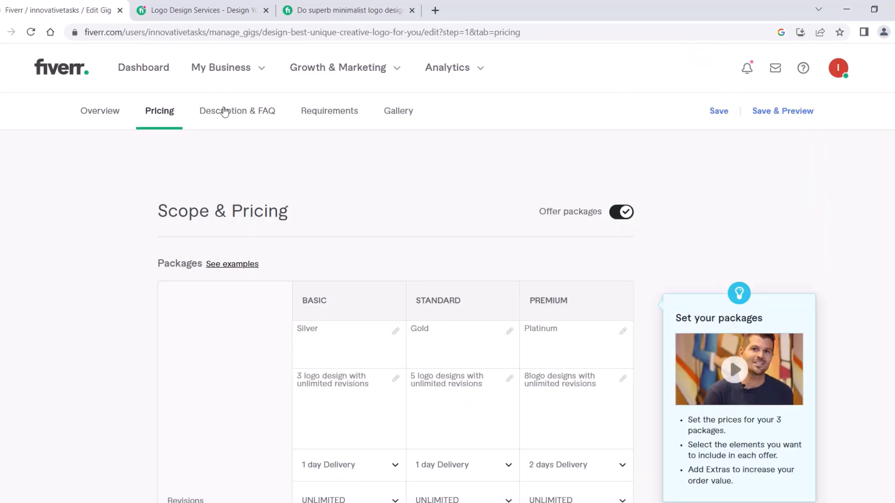
click(225, 109)
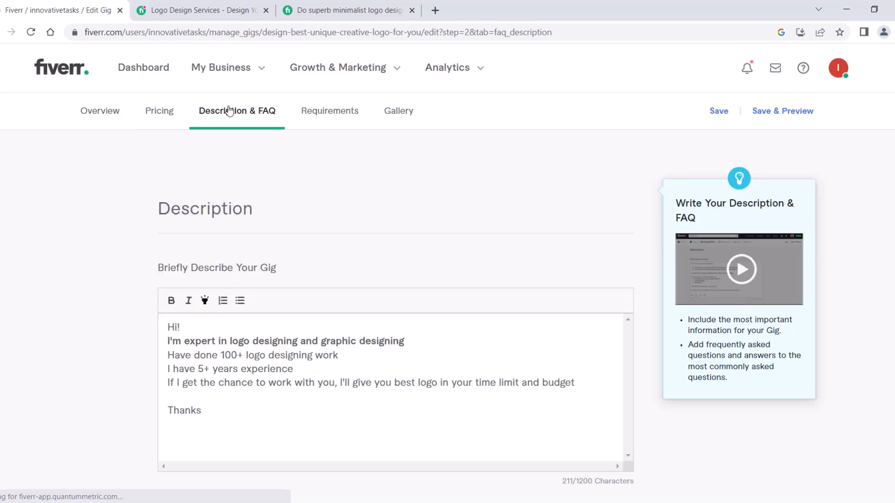
click(316, 110)
click(401, 116)
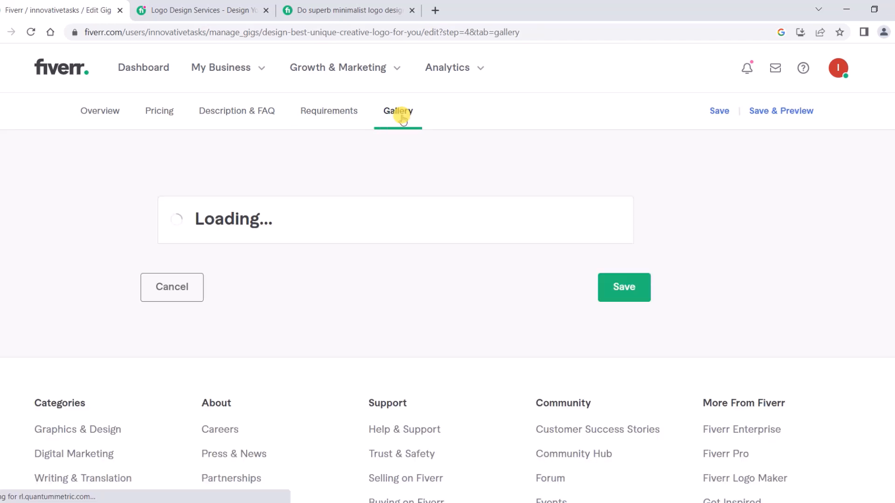